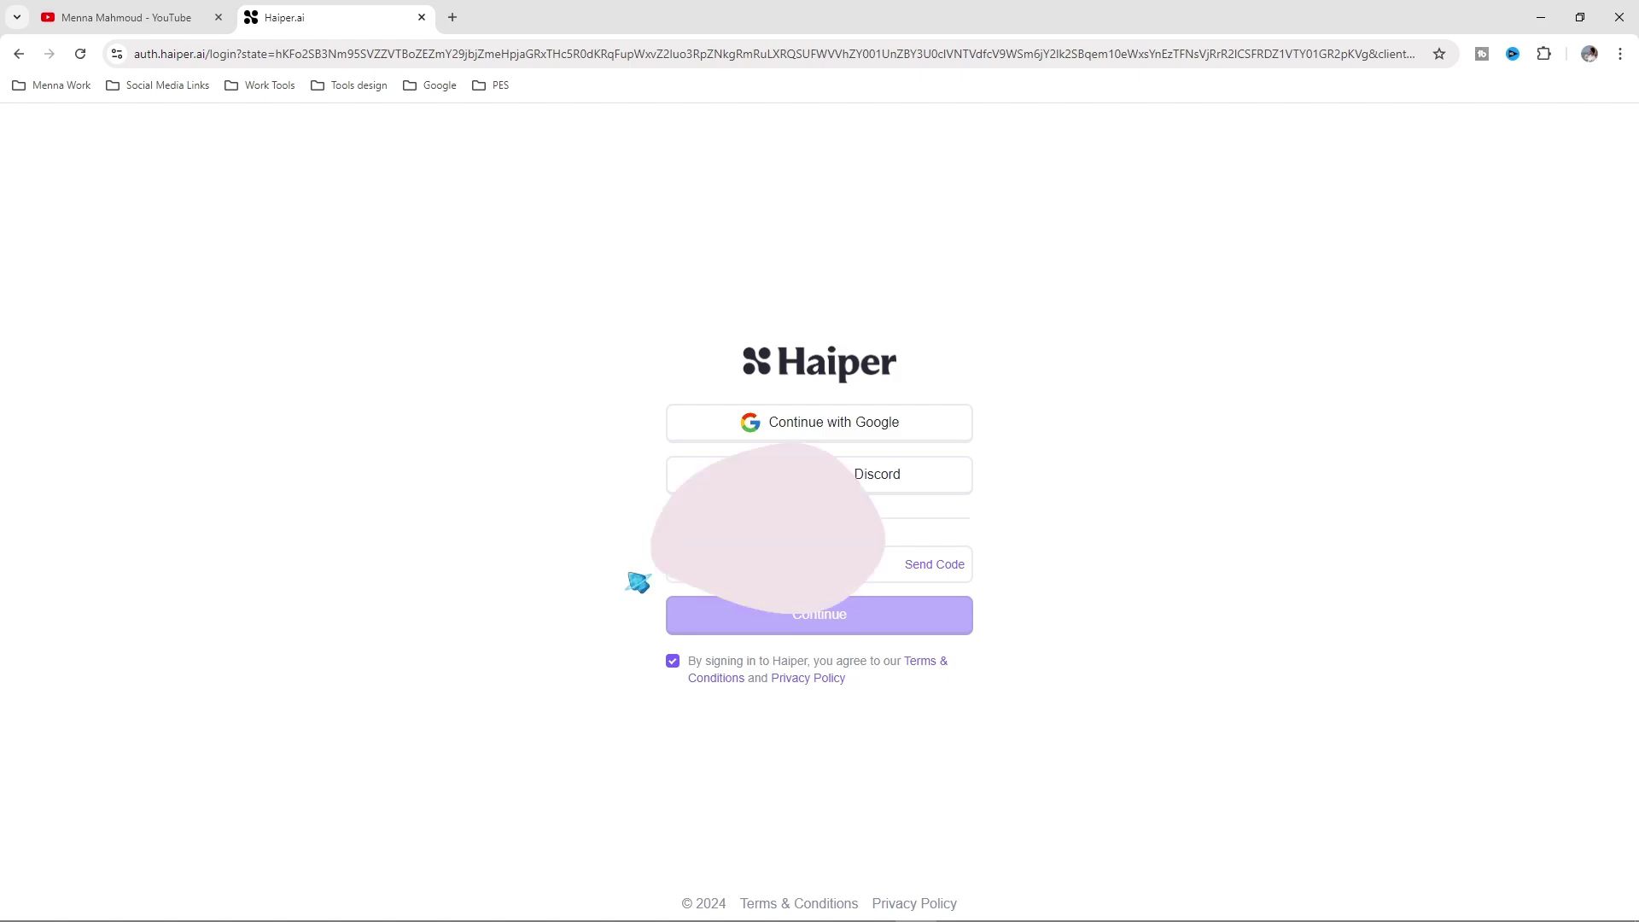
Sign in to Haiper by requesting an e-mail verification code and submitting the code in its field
left_click(943, 571)
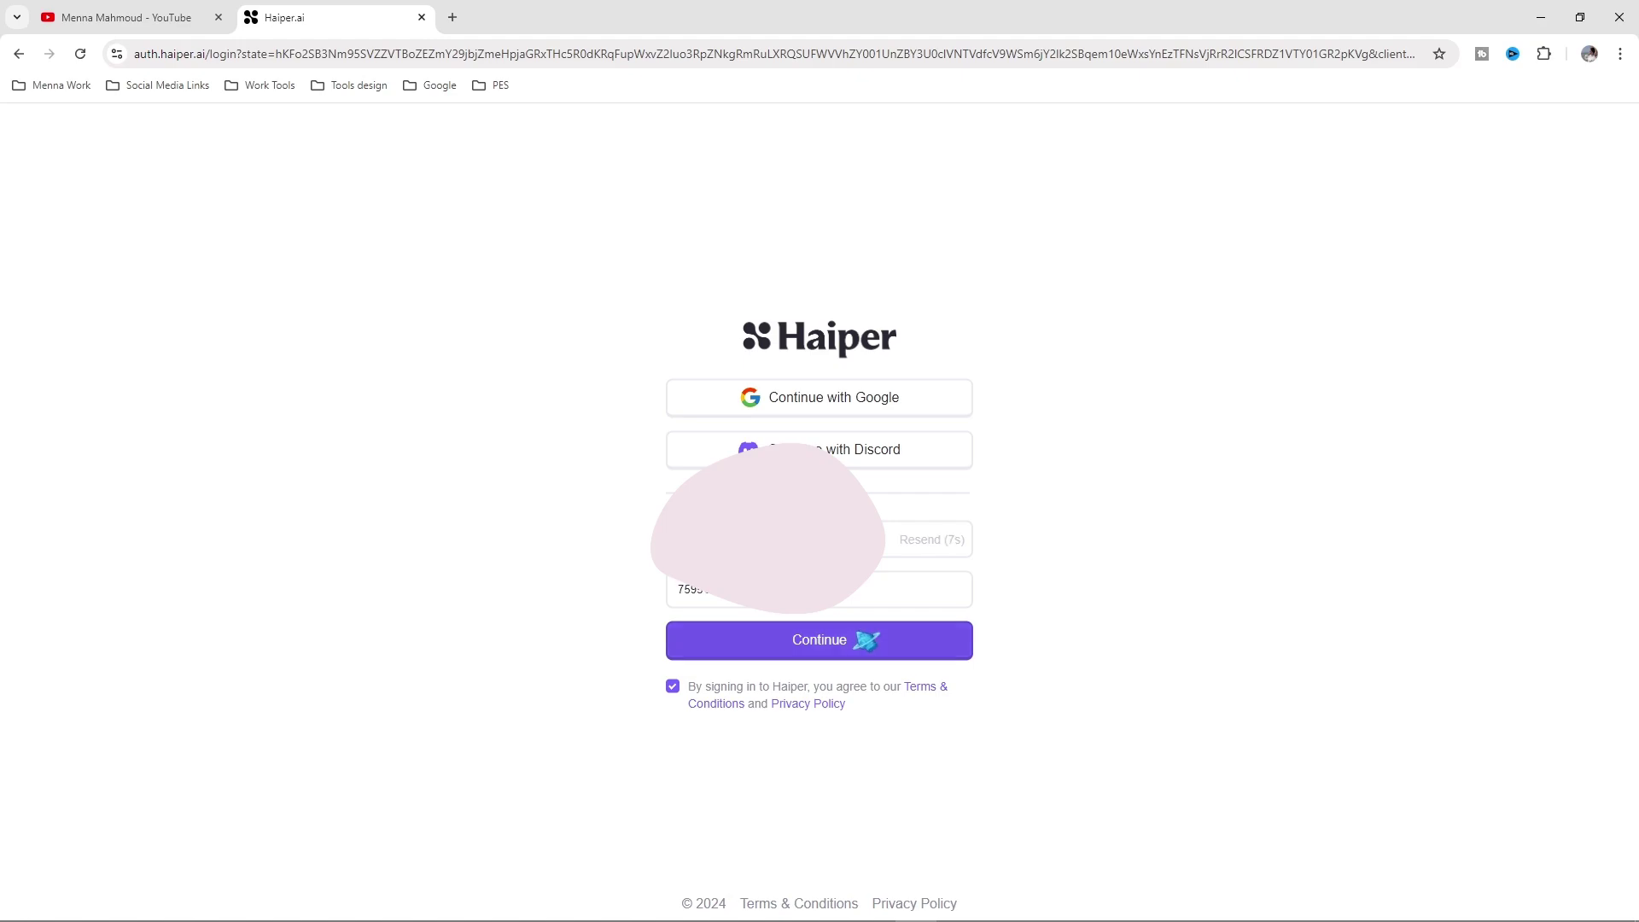
left_click(825, 650)
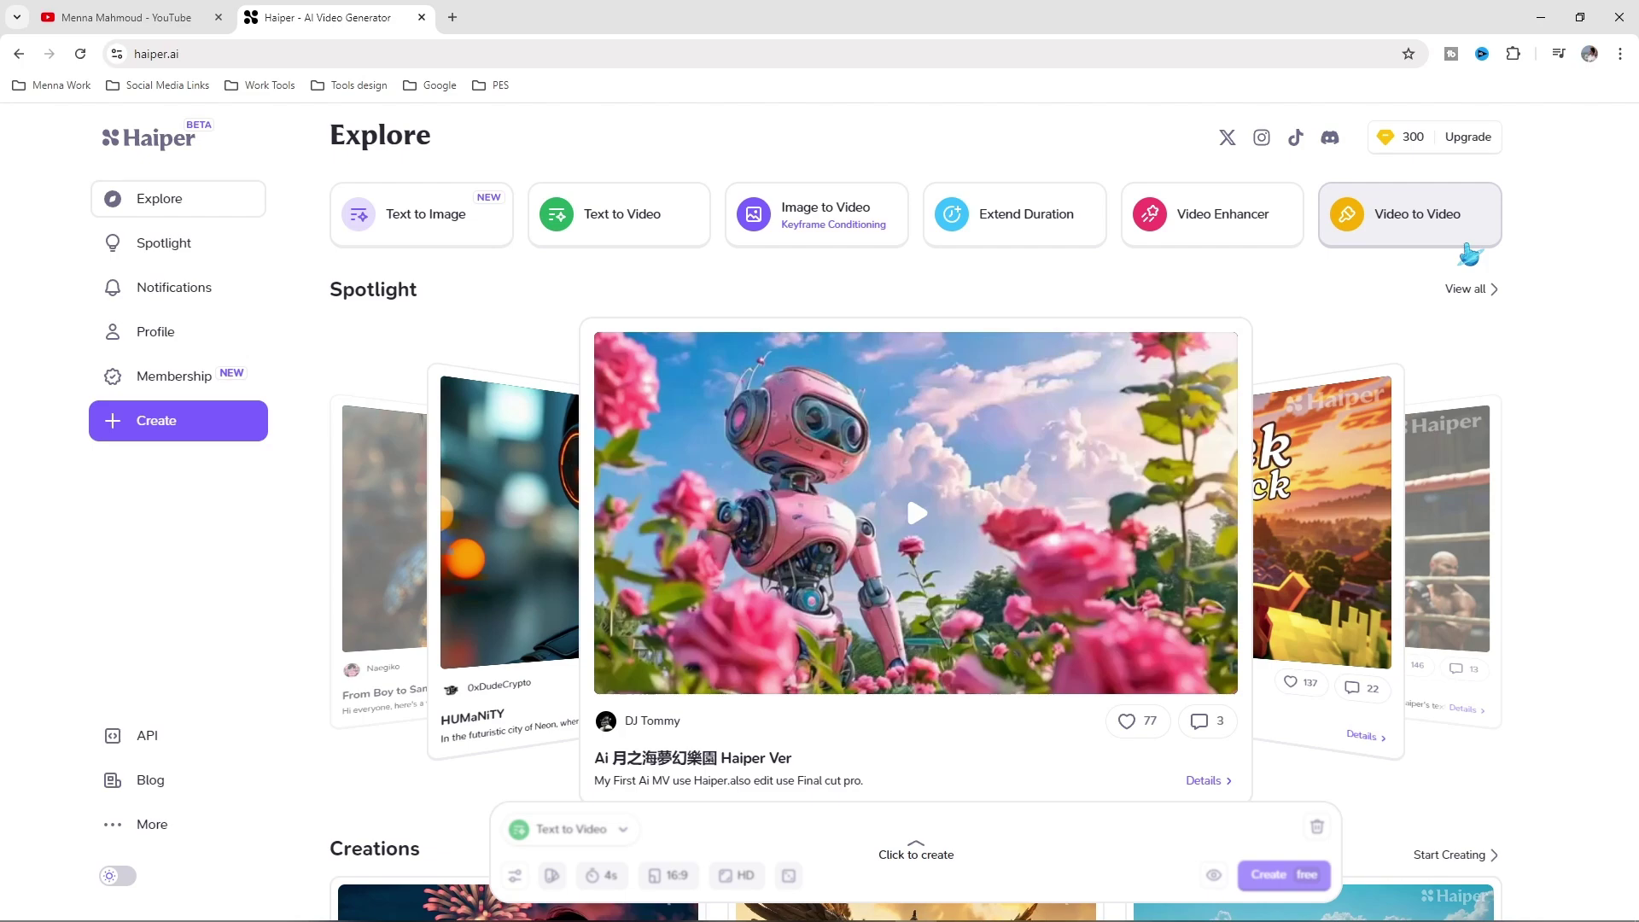
Find the sunset-over-the-sea video among the community creations, play it, copy its prompt and return to the Explore page
scroll(1468, 254, "down", 5)
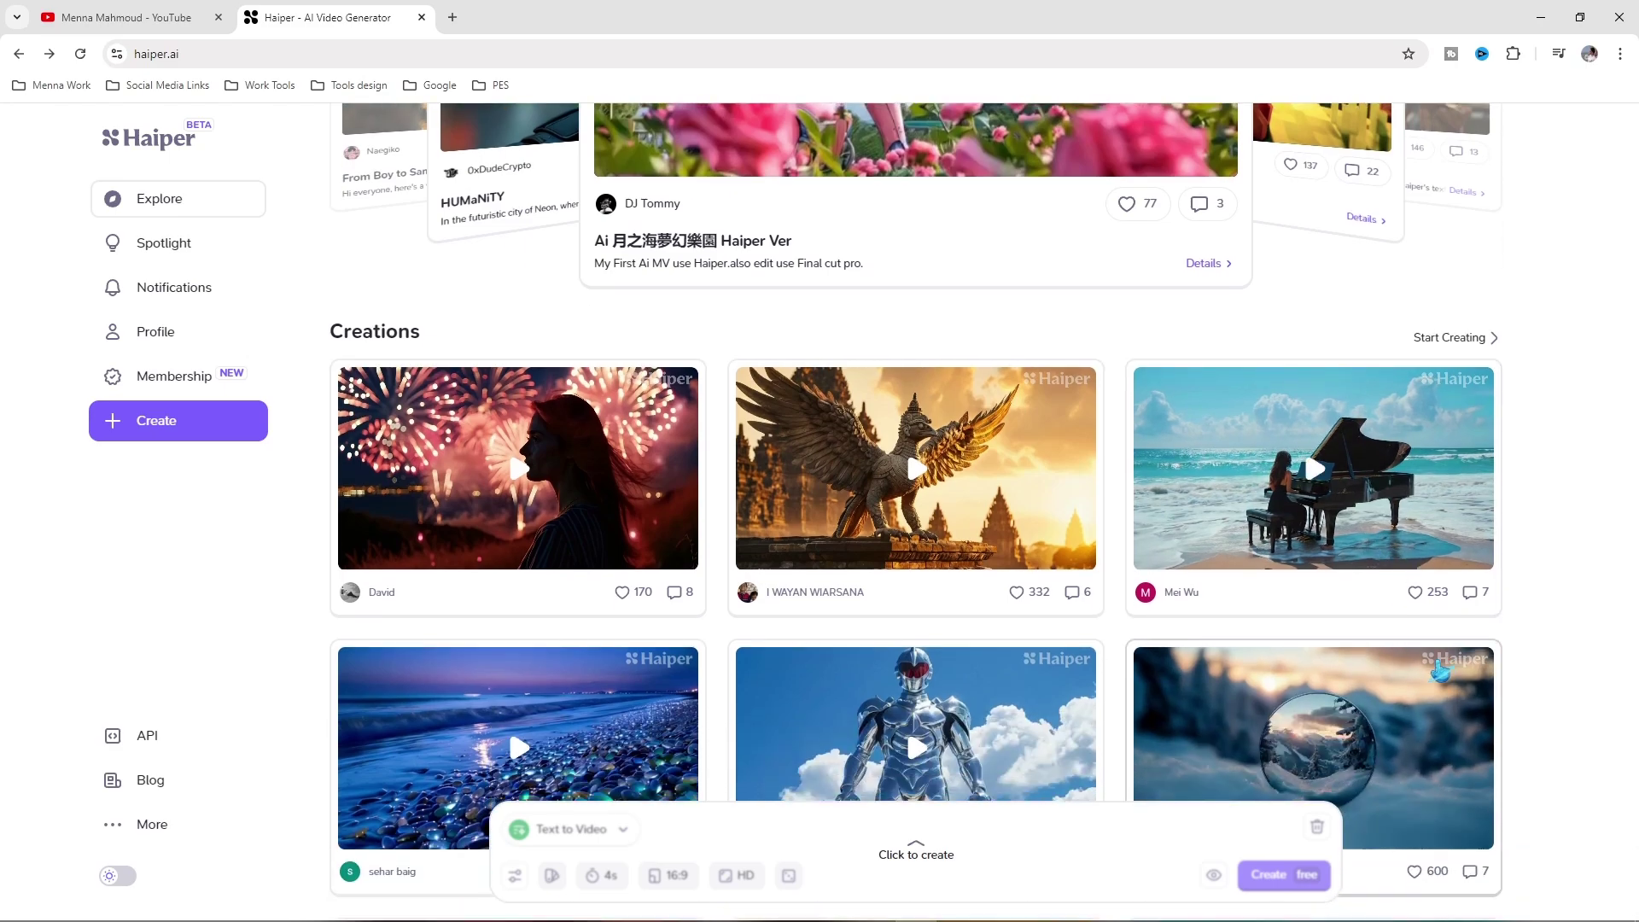
scroll(1441, 672, "down", 6)
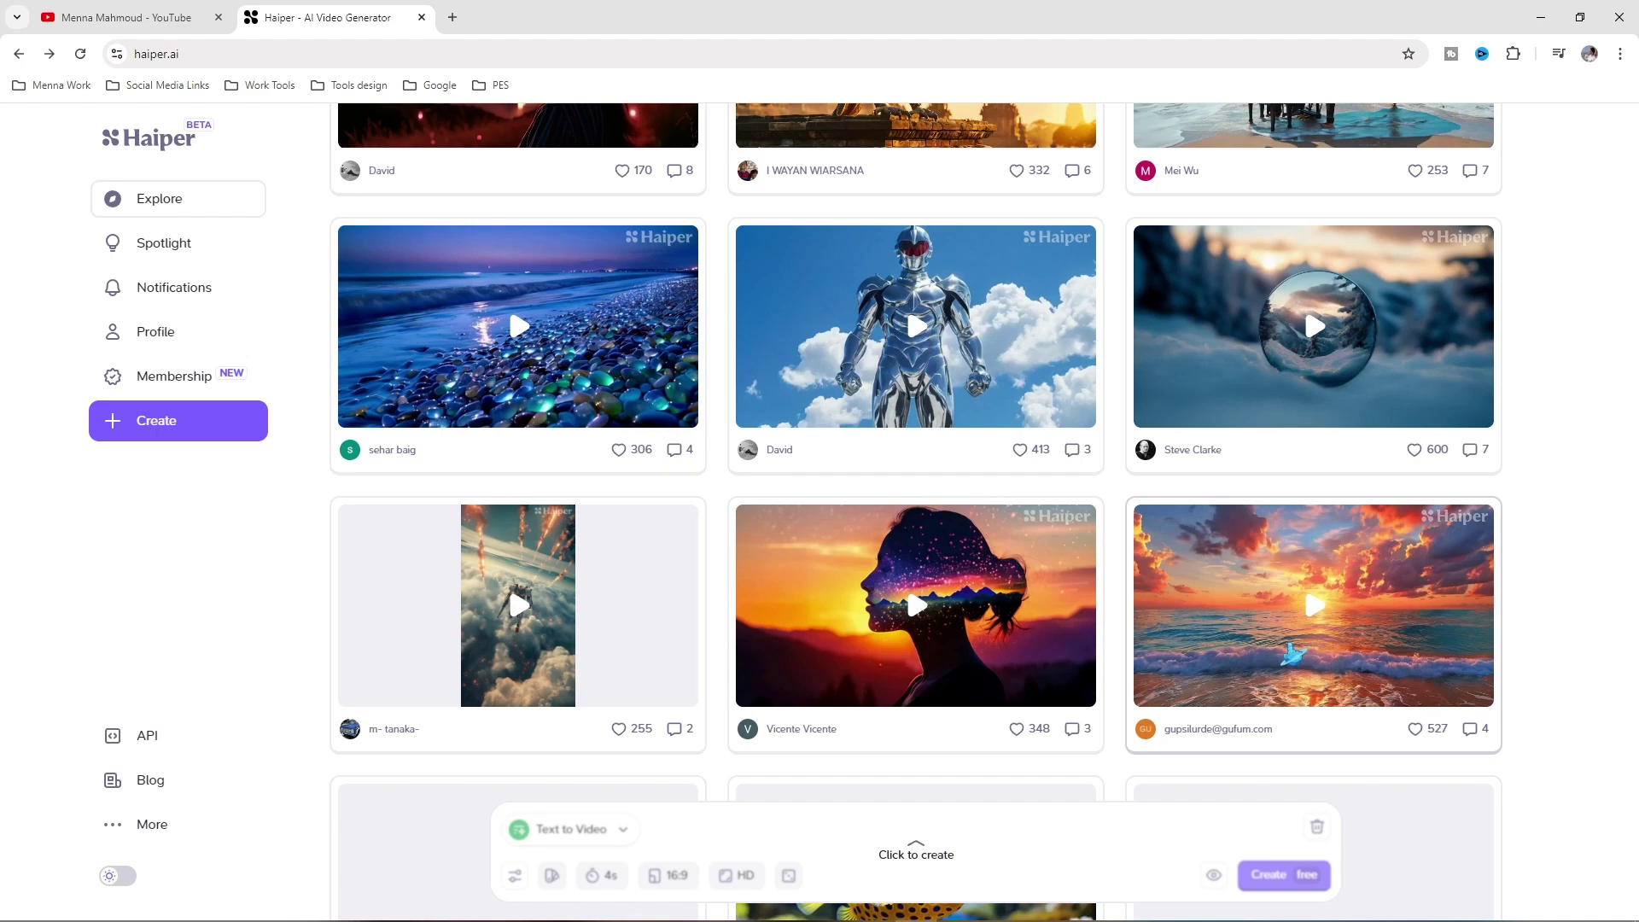
left_click(1291, 654)
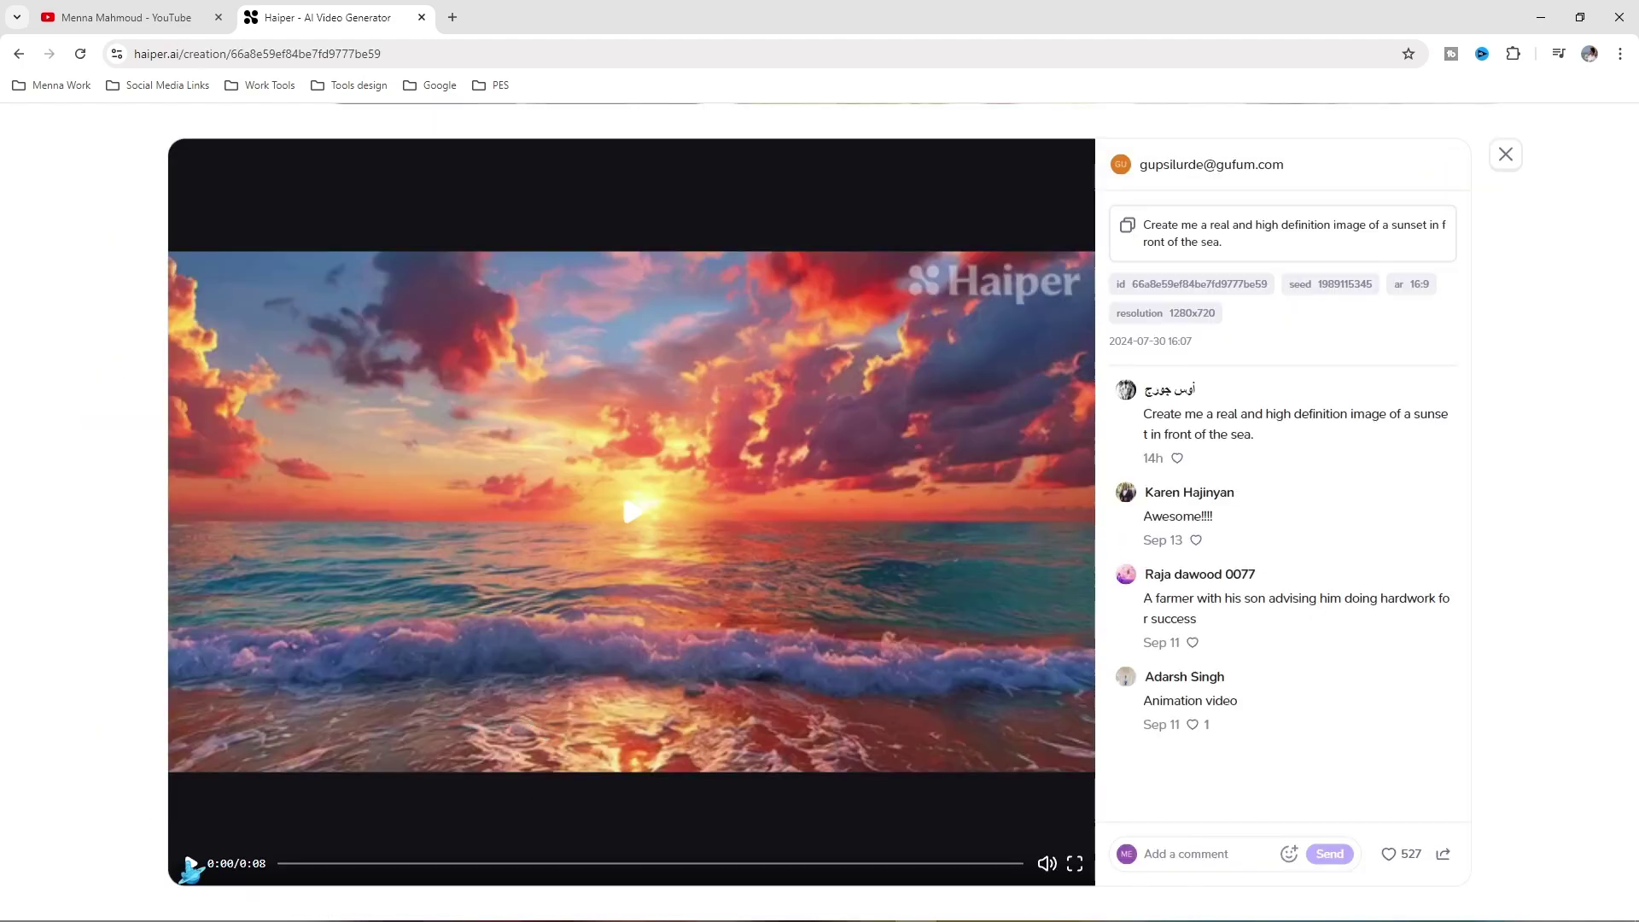
left_click(190, 864)
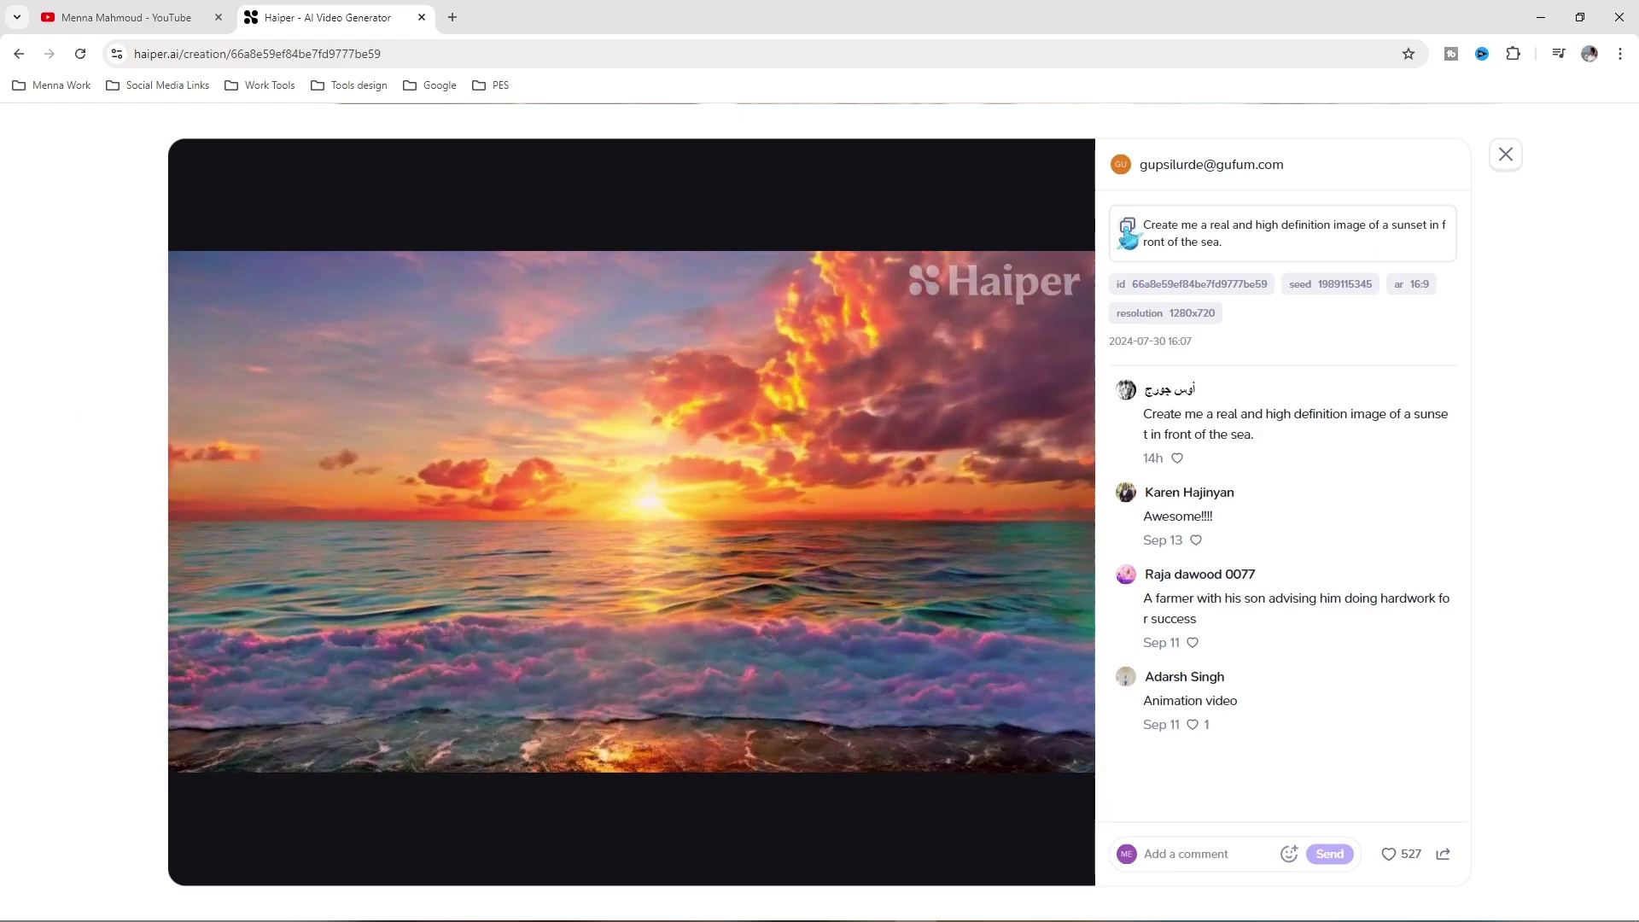
left_click(1127, 229)
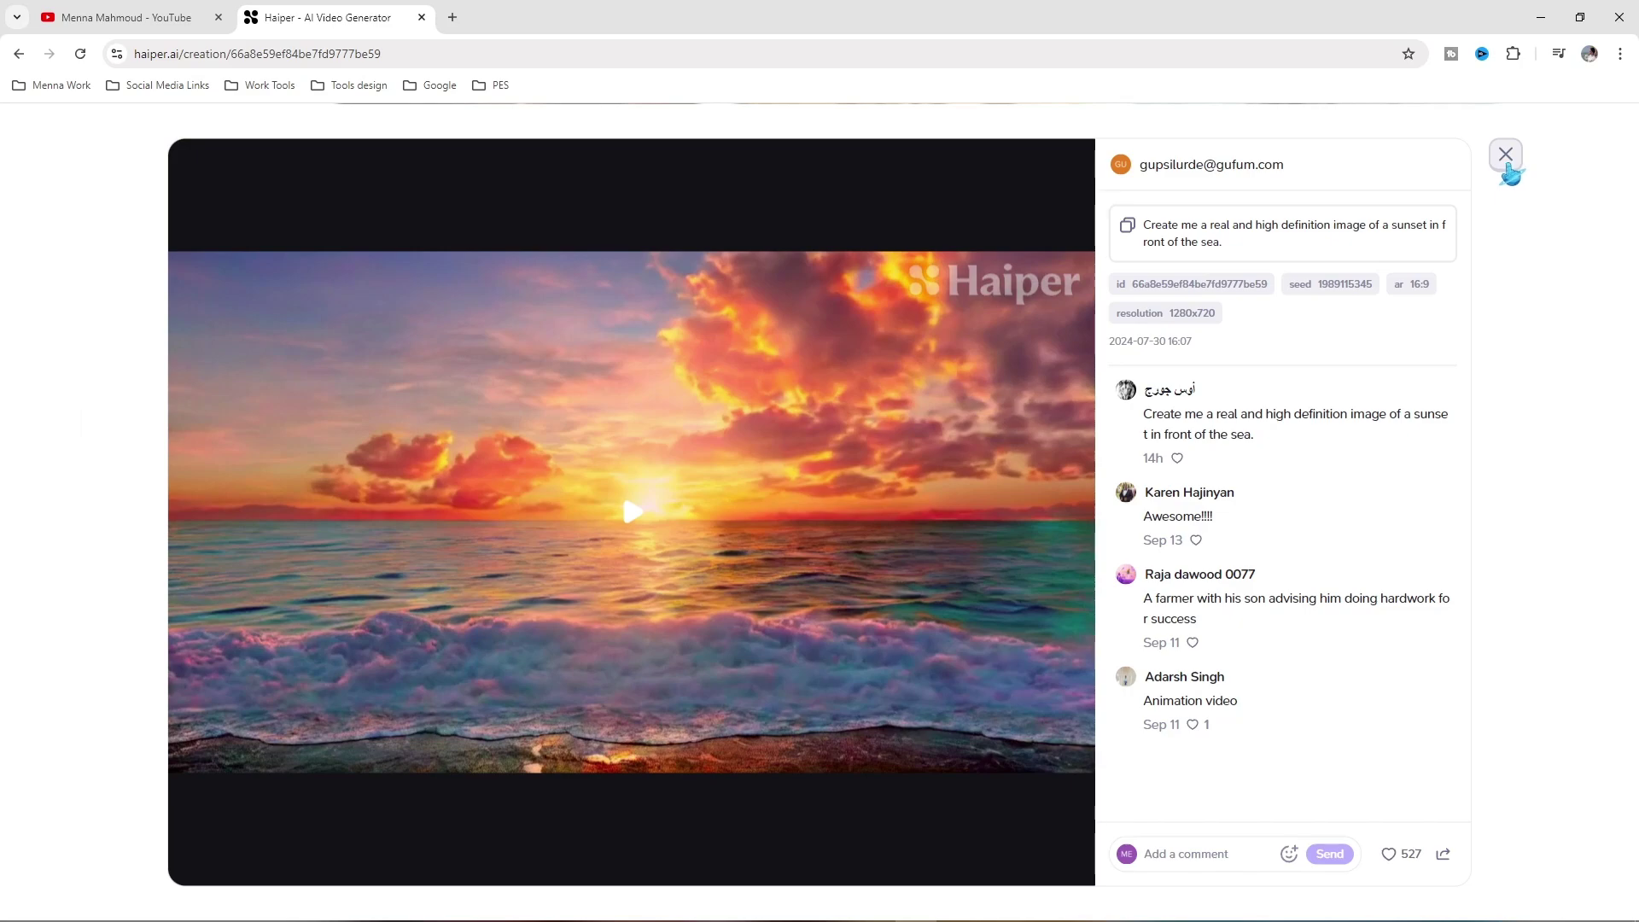
left_click(1506, 156)
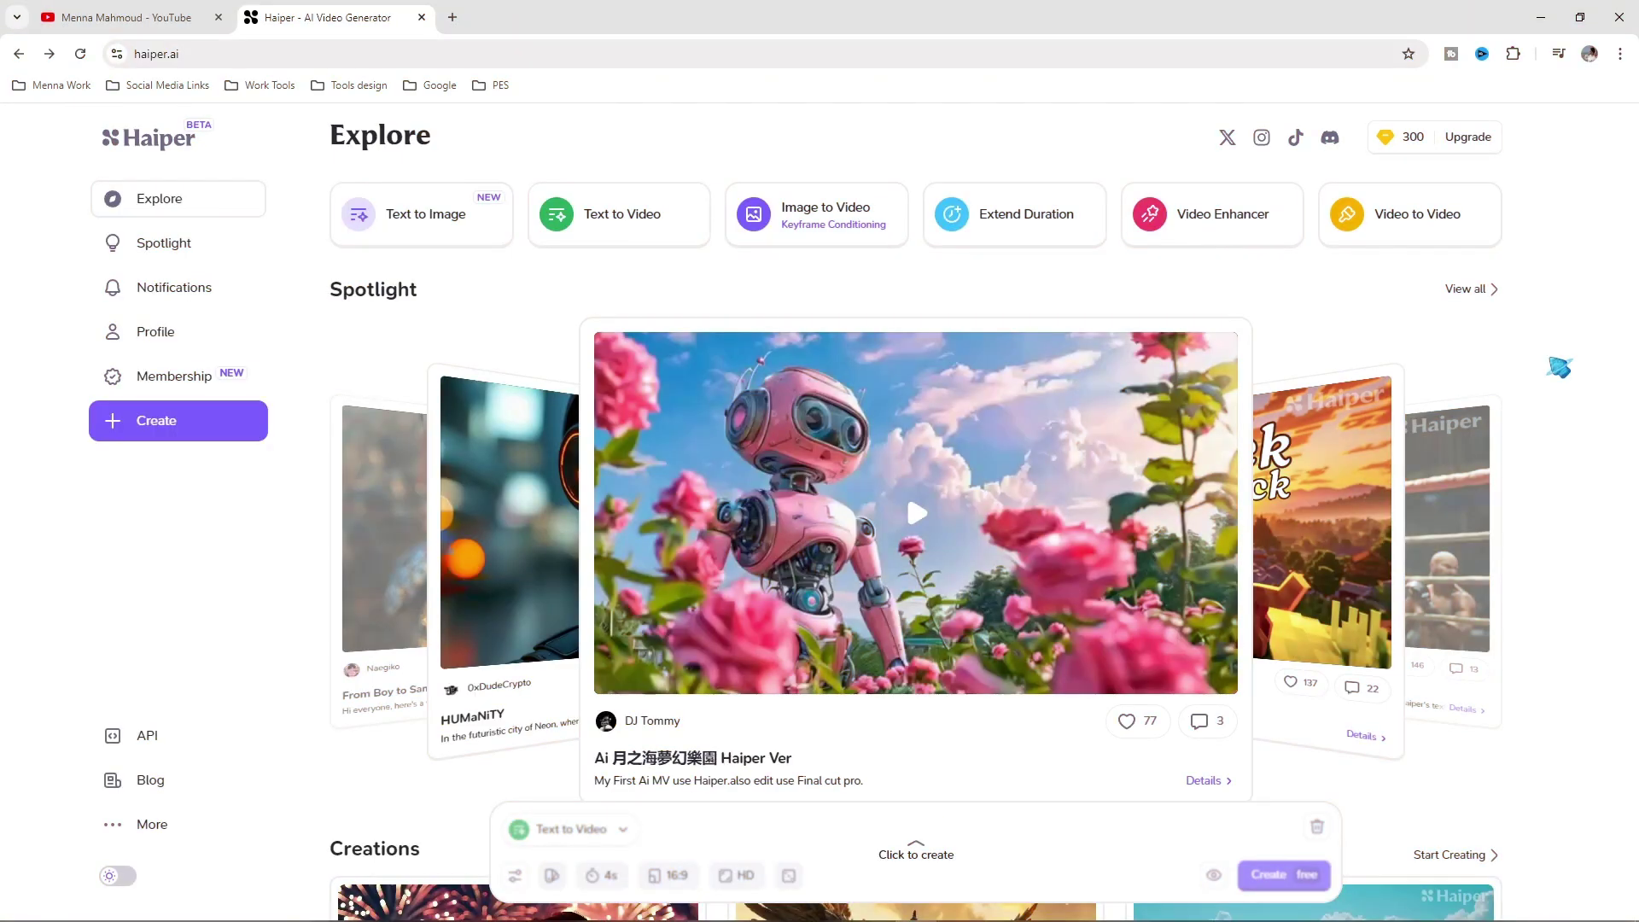
Start a Text to Video creation with the prompt beginning "A pristine white sailboat glides serenely across a cerulean sea as the sun dips below the horizon"
left_click(637, 237)
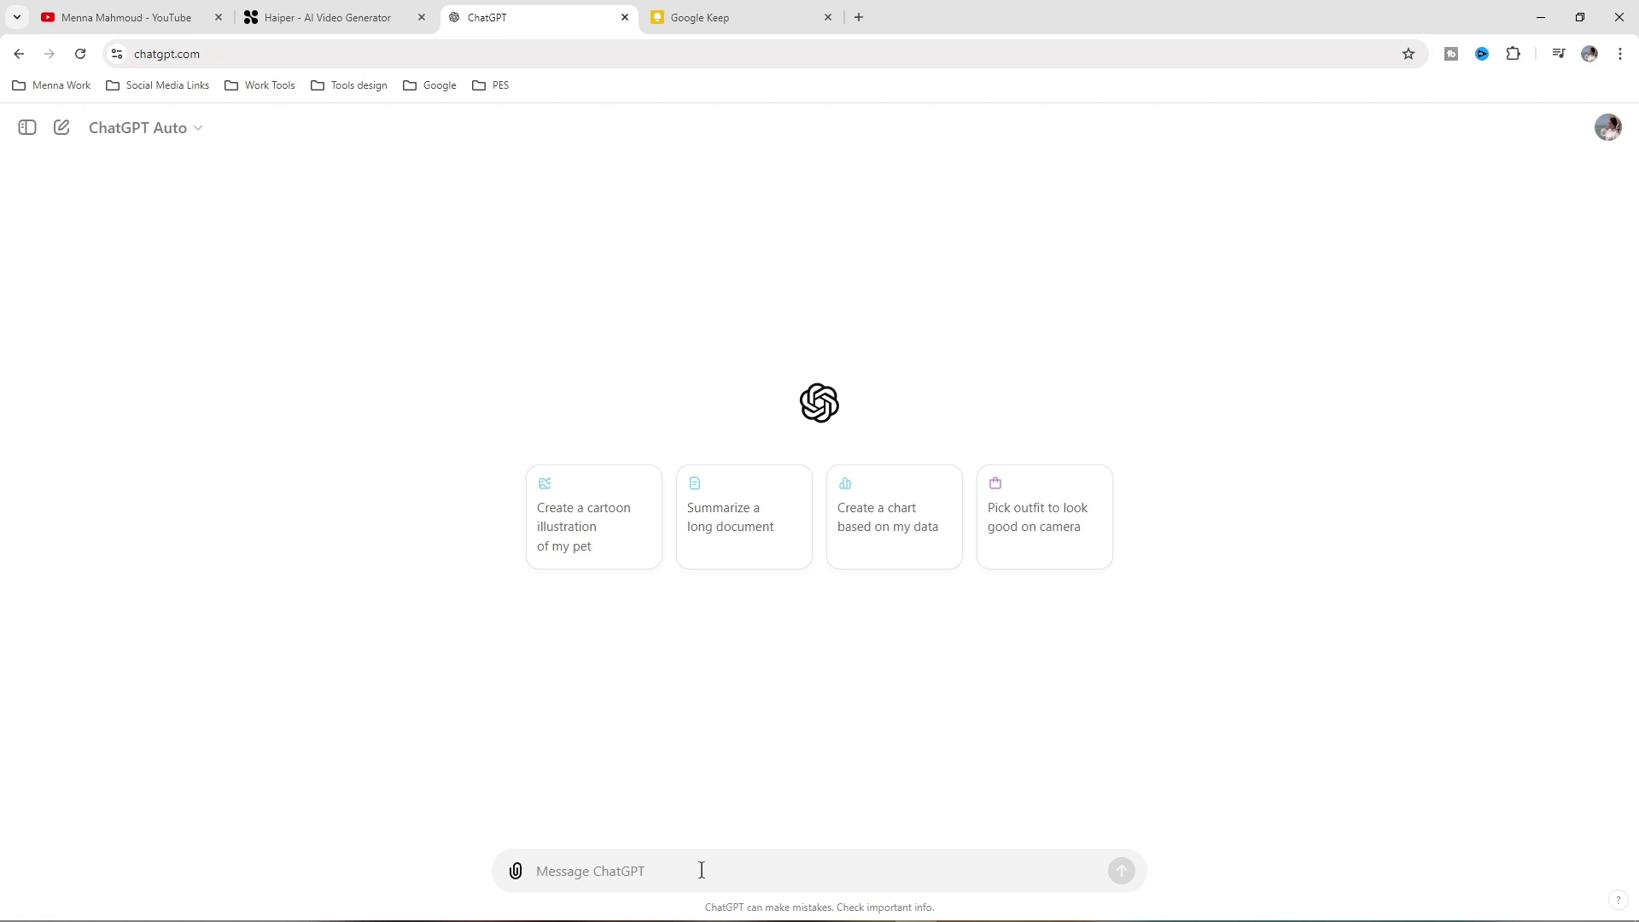
left_click(359, 15)
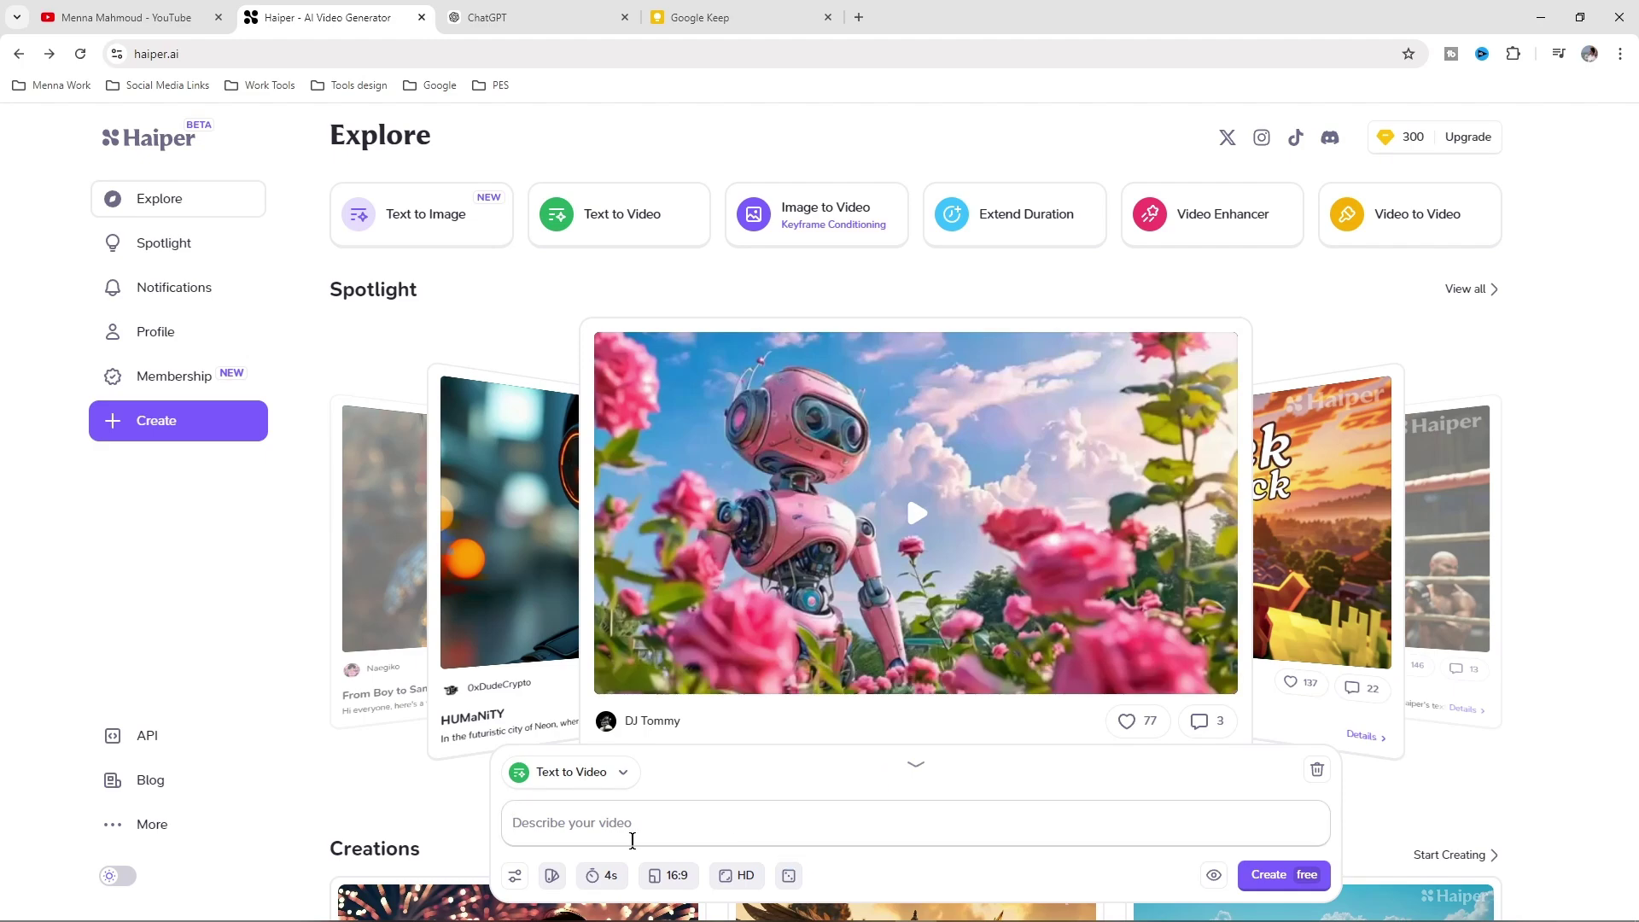
key("ctrl+v")
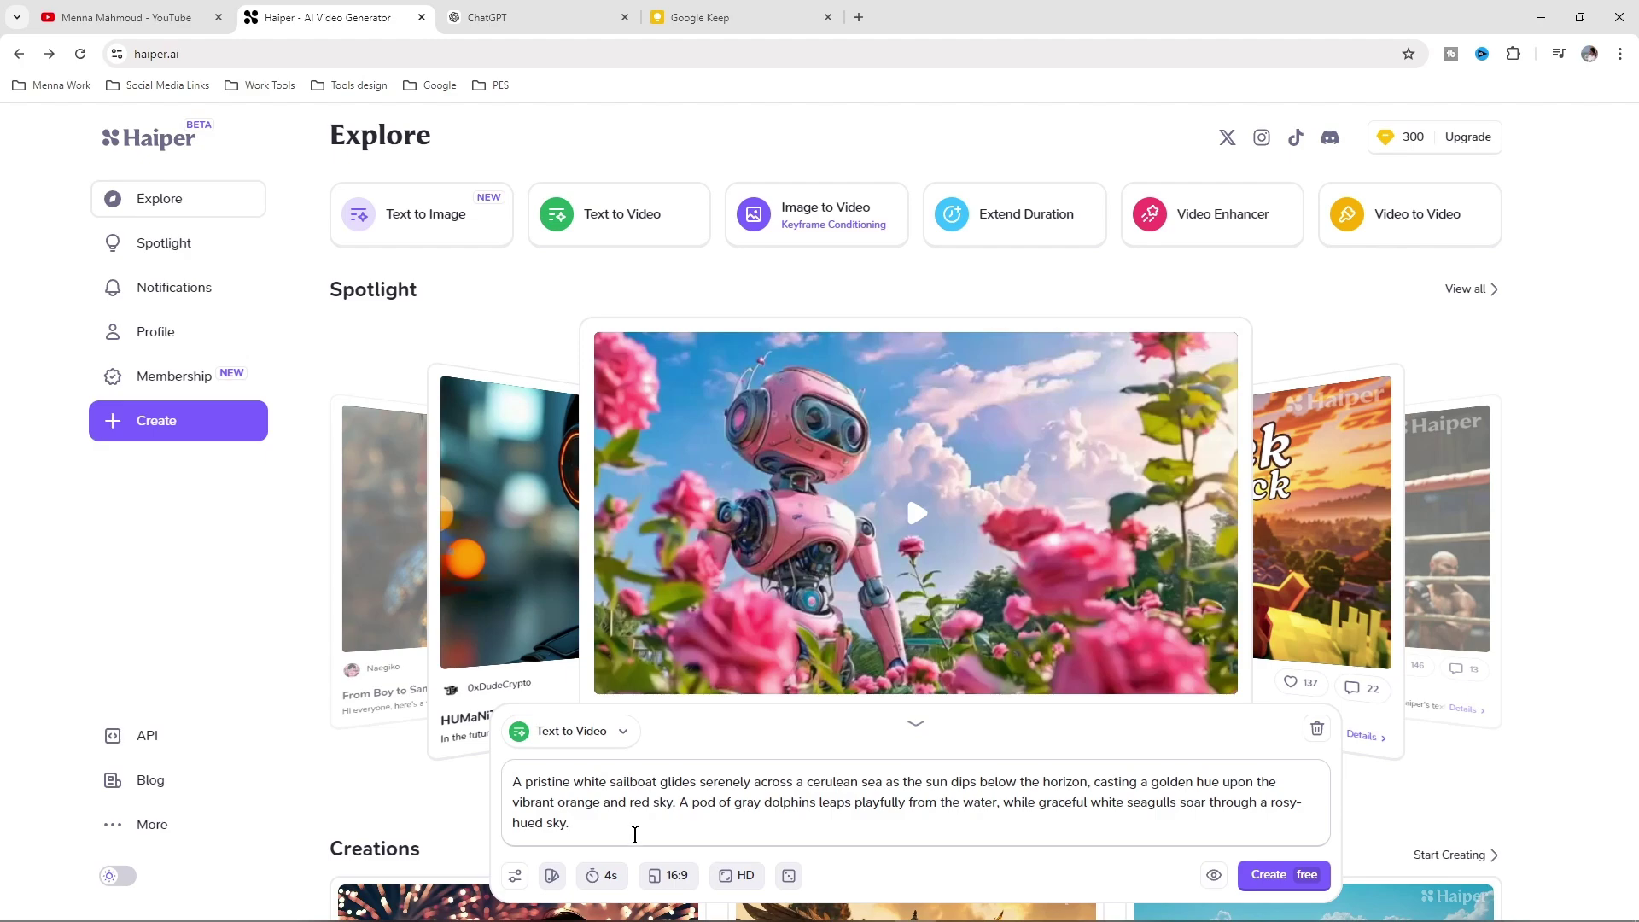
In the generation settings, choose the Realistic style and a duration of 4s after trying 8s
left_click(516, 877)
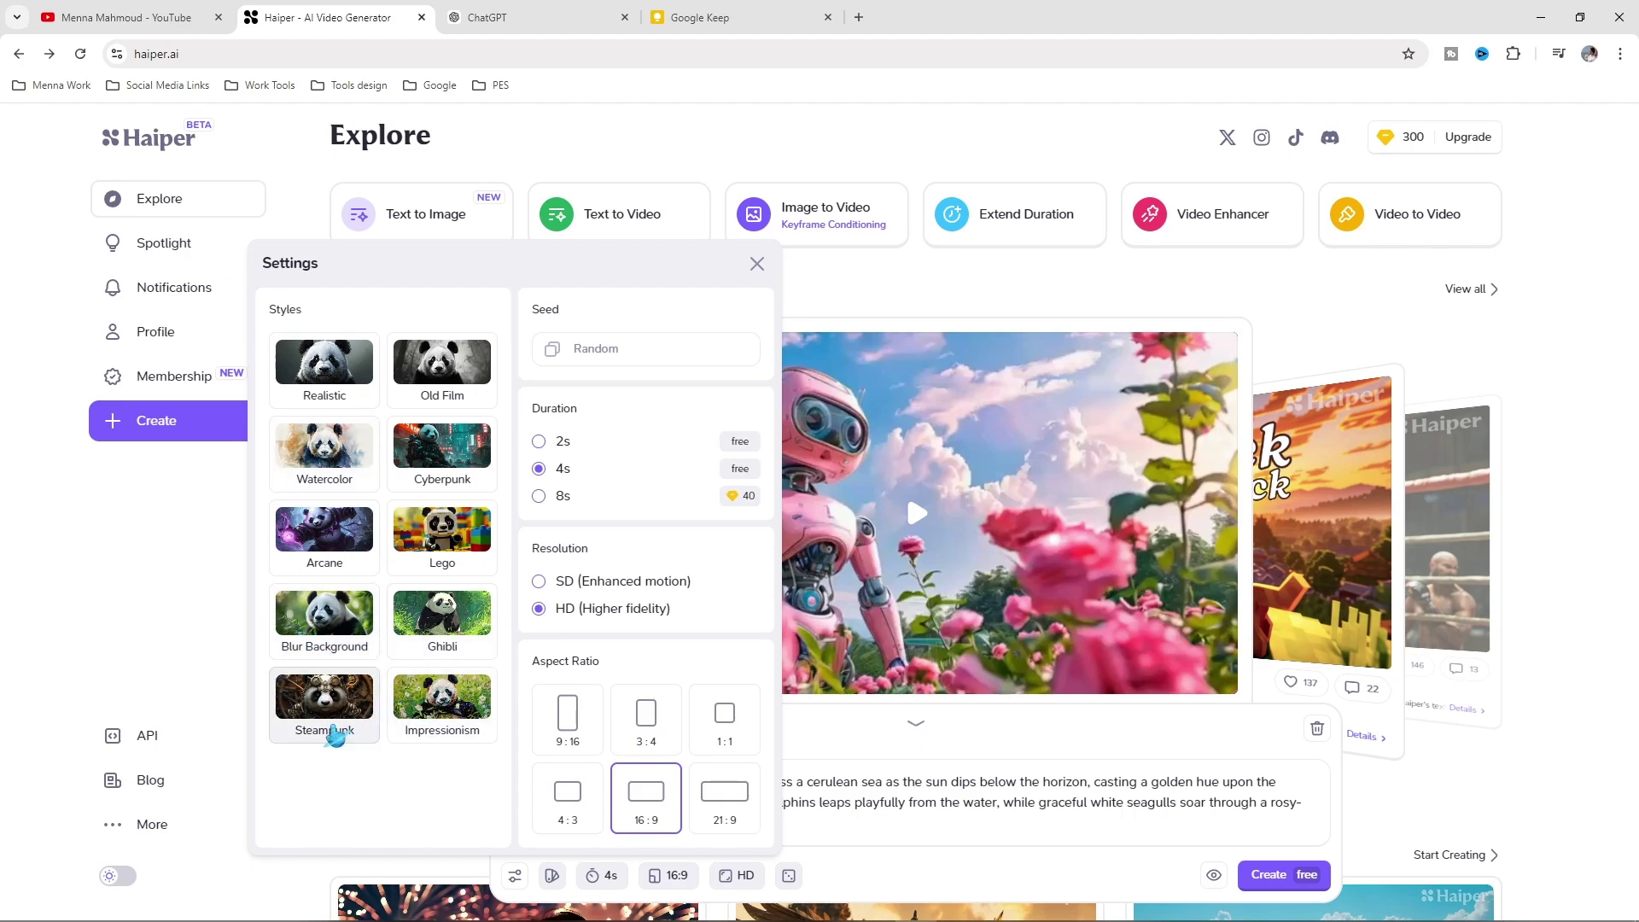
left_click(327, 386)
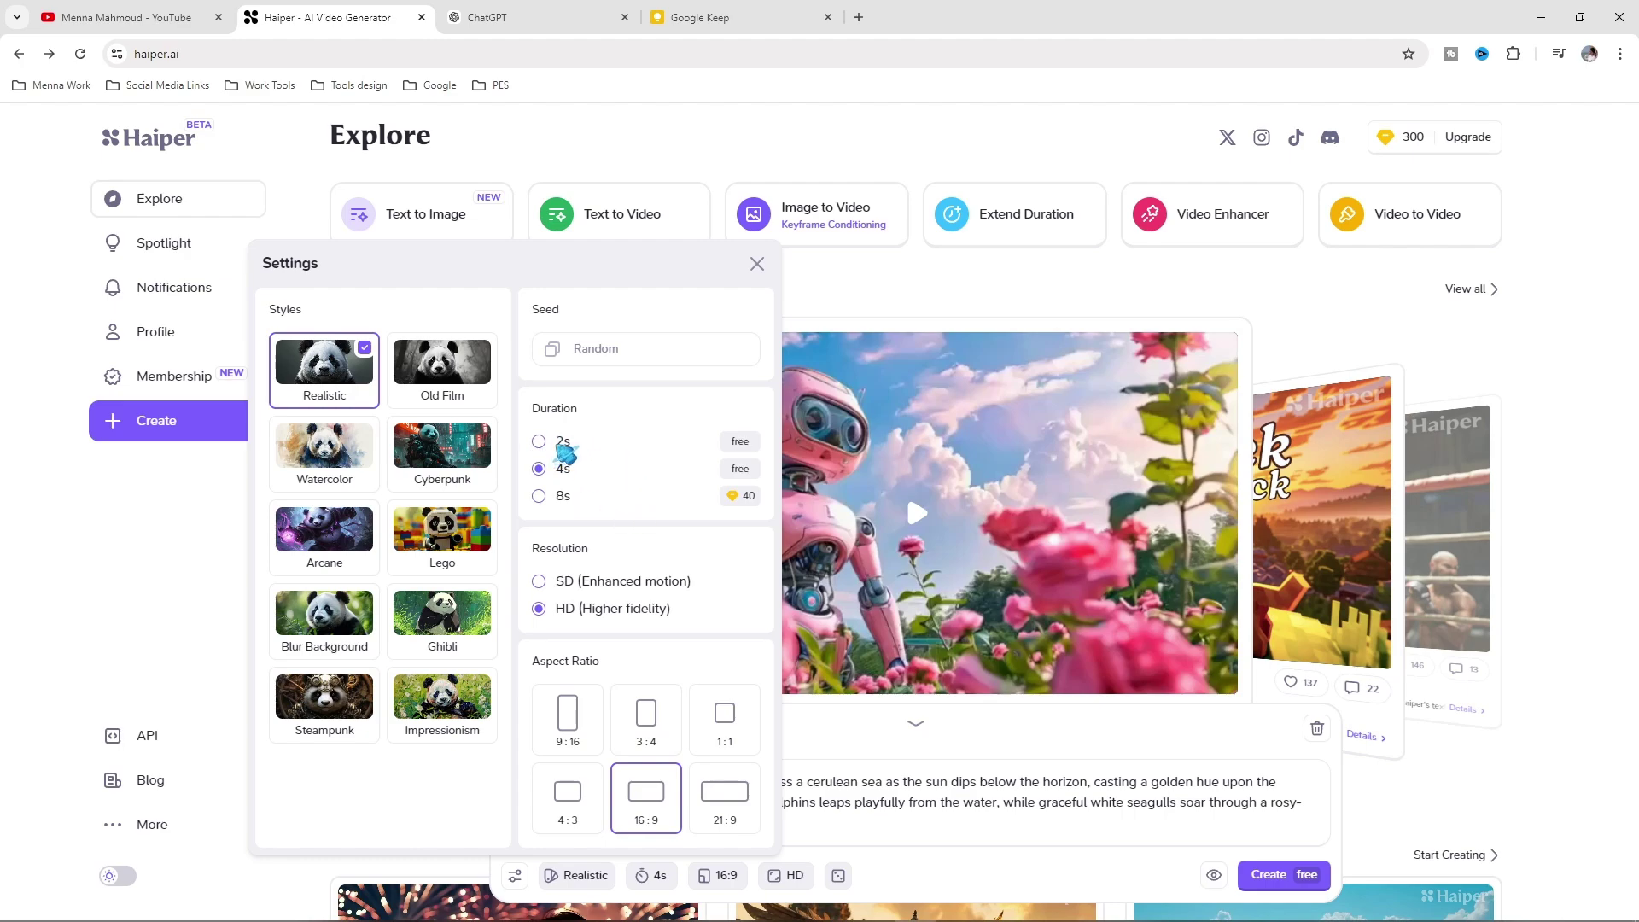
left_click_drag(556, 466, 584, 476)
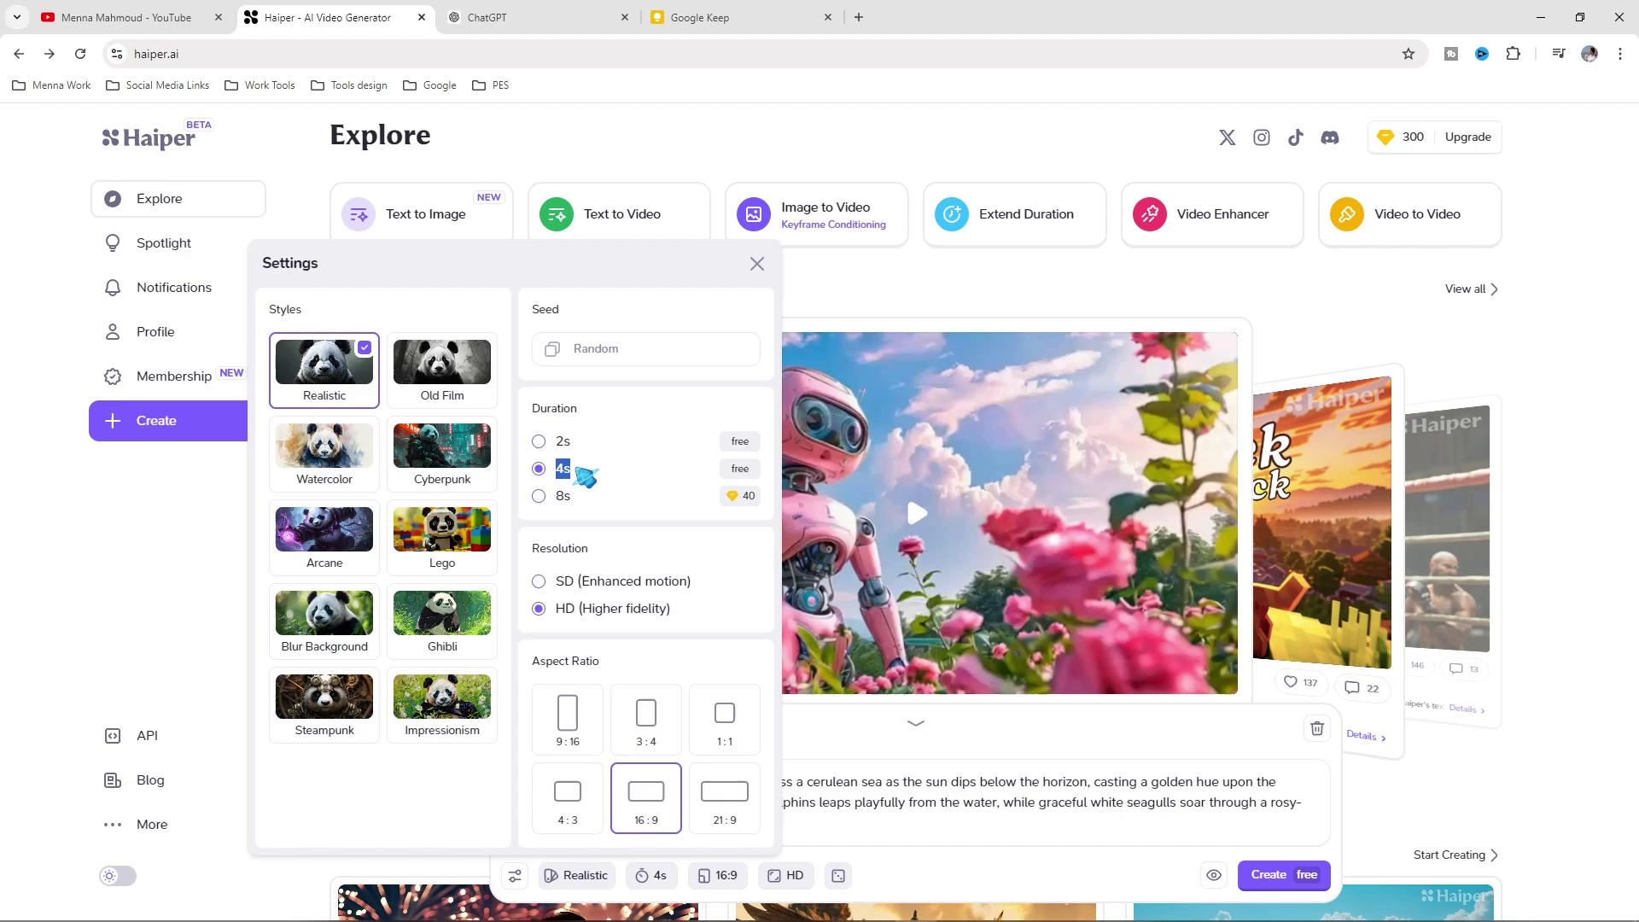
double_click(563, 441)
left_click(585, 499)
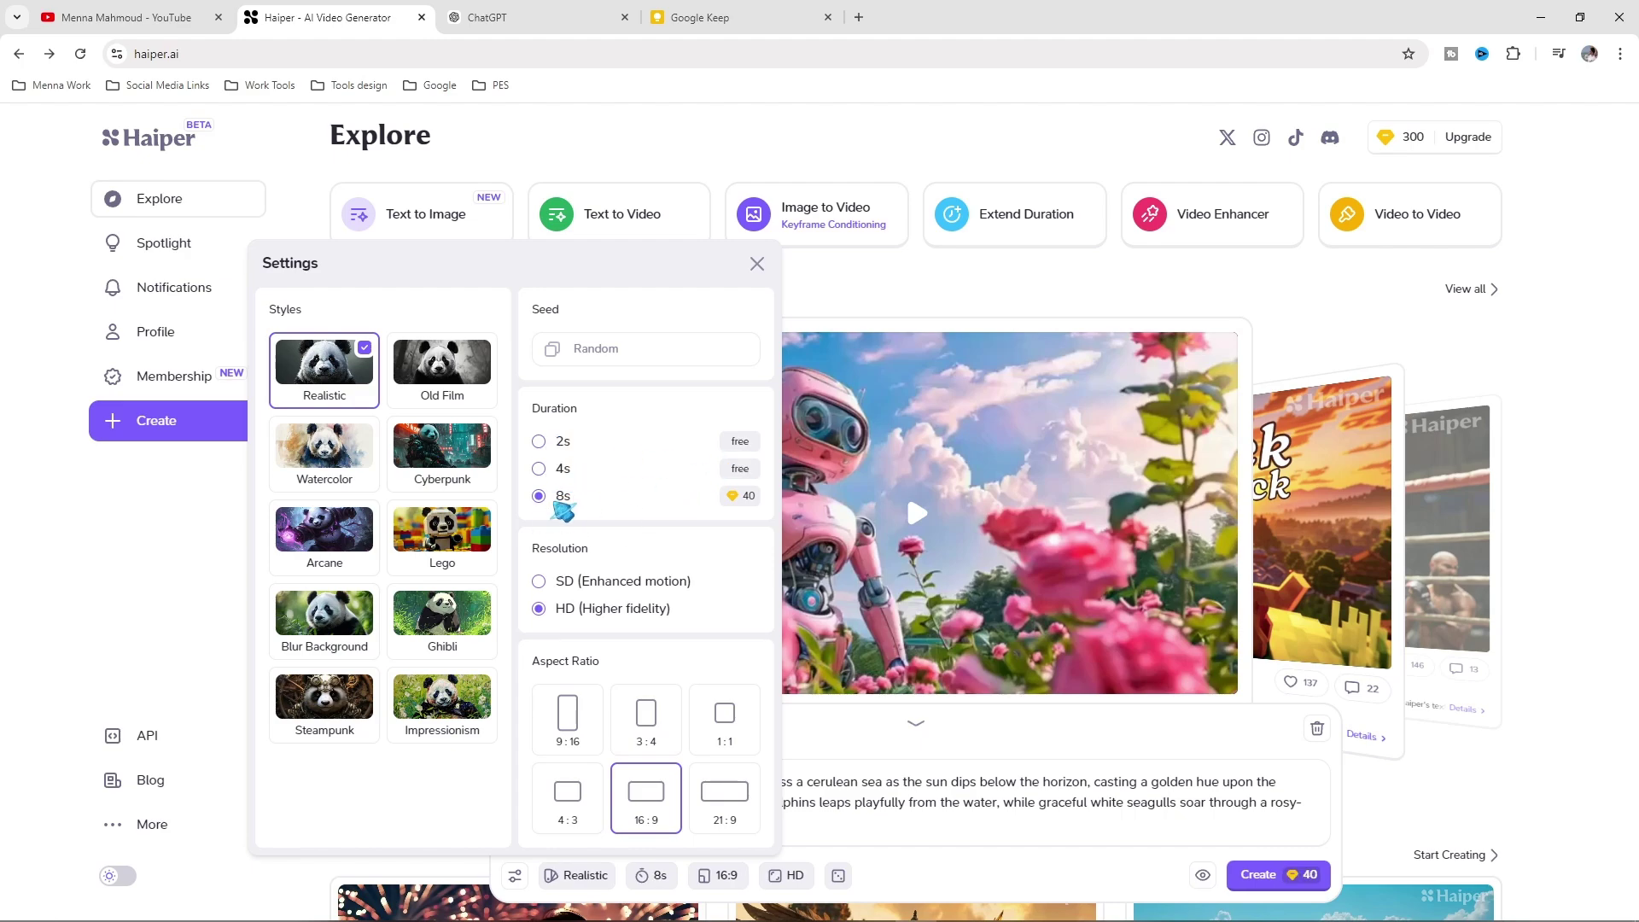
double_click(566, 498)
left_click(625, 441)
left_click(538, 469)
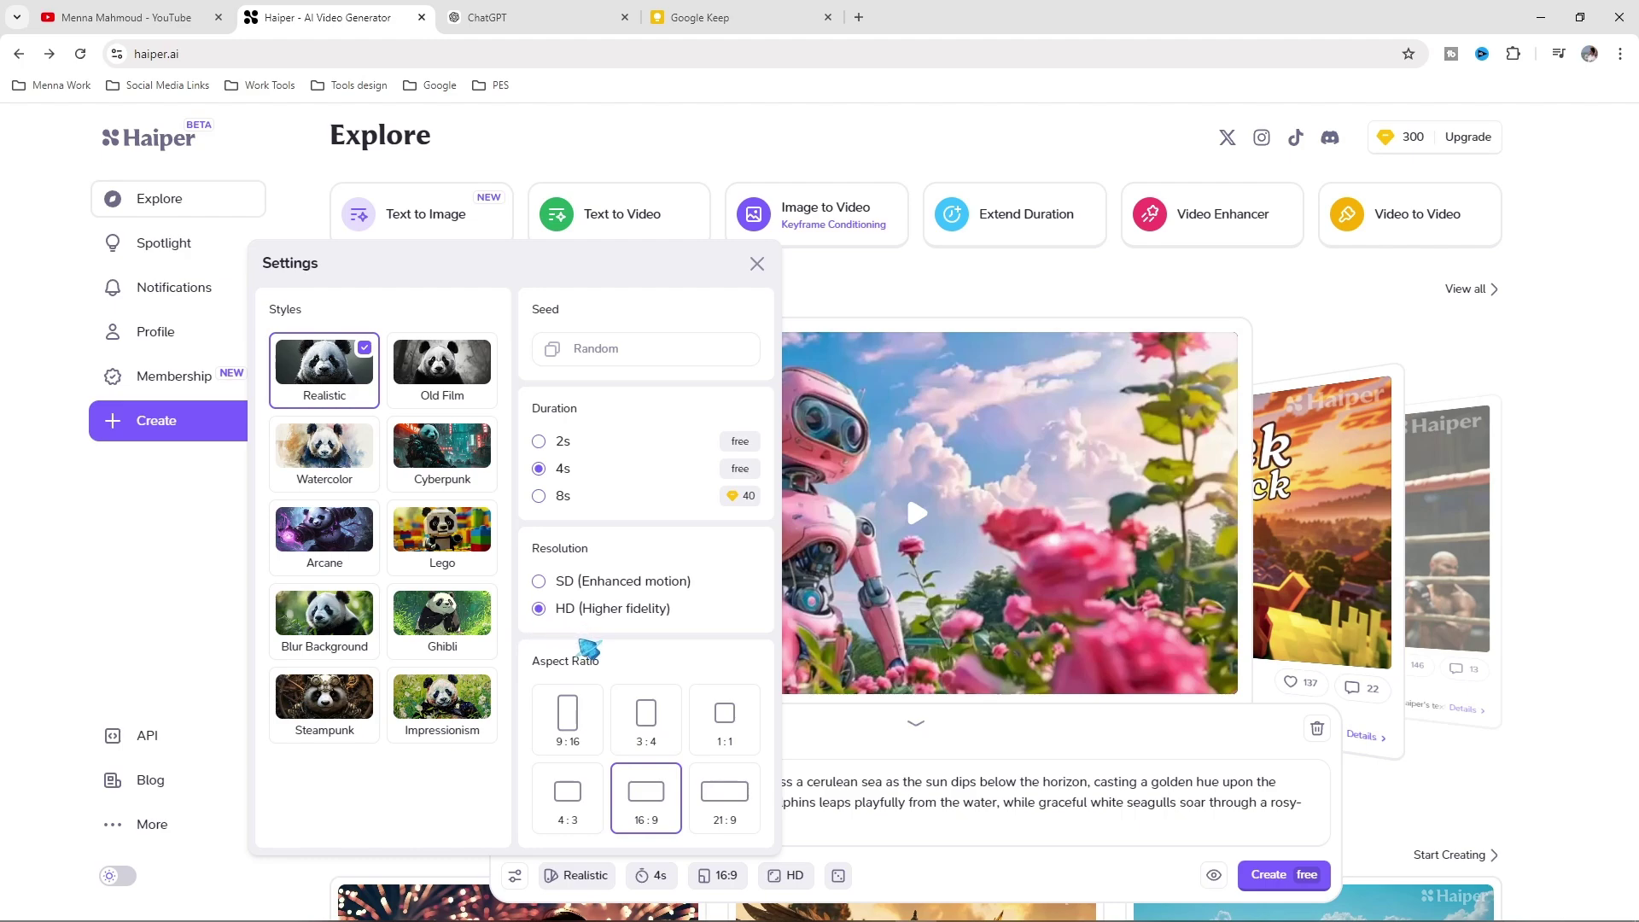
Set the aspect ratio to 16:9 after trying 9:16, and generate the sailboat video
left_click(577, 751)
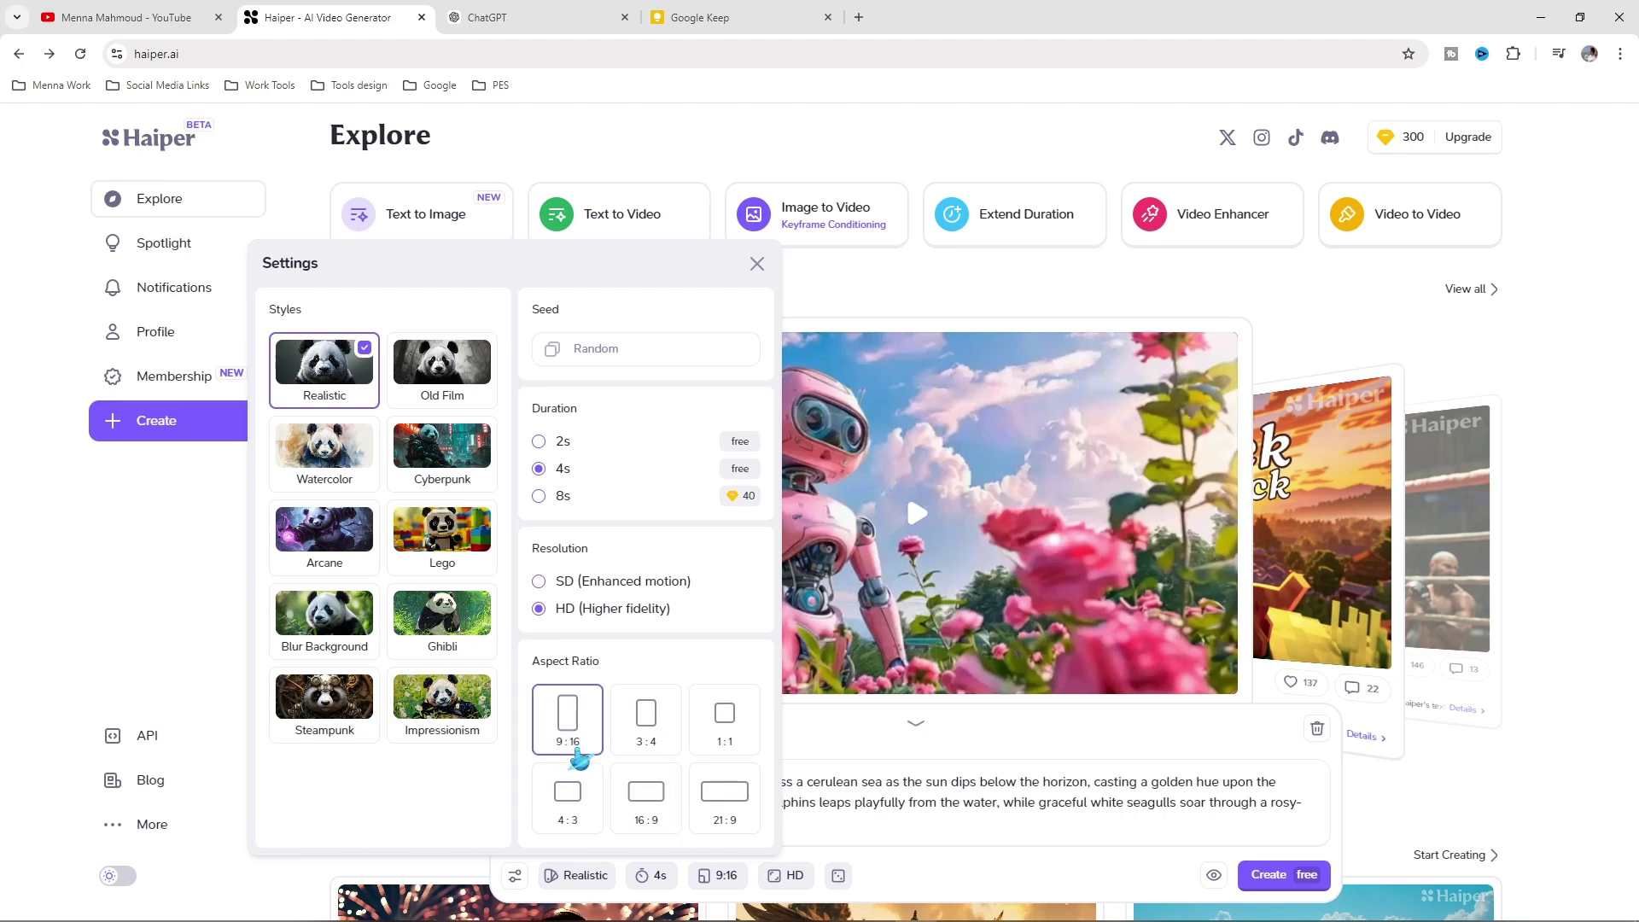
left_click(644, 820)
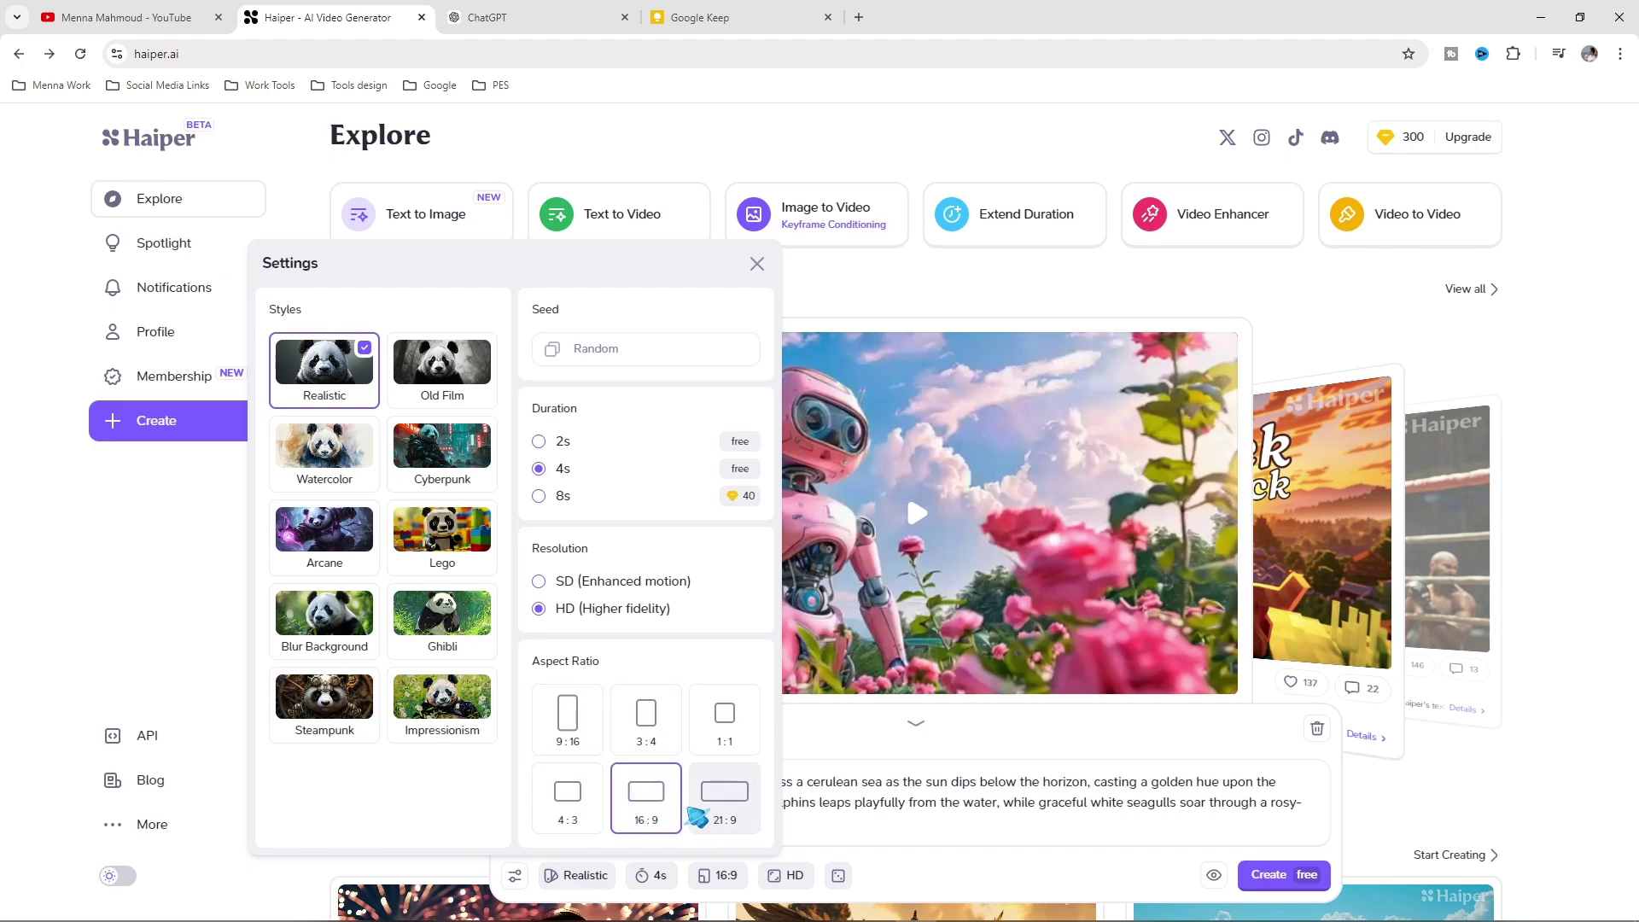
left_click(755, 871)
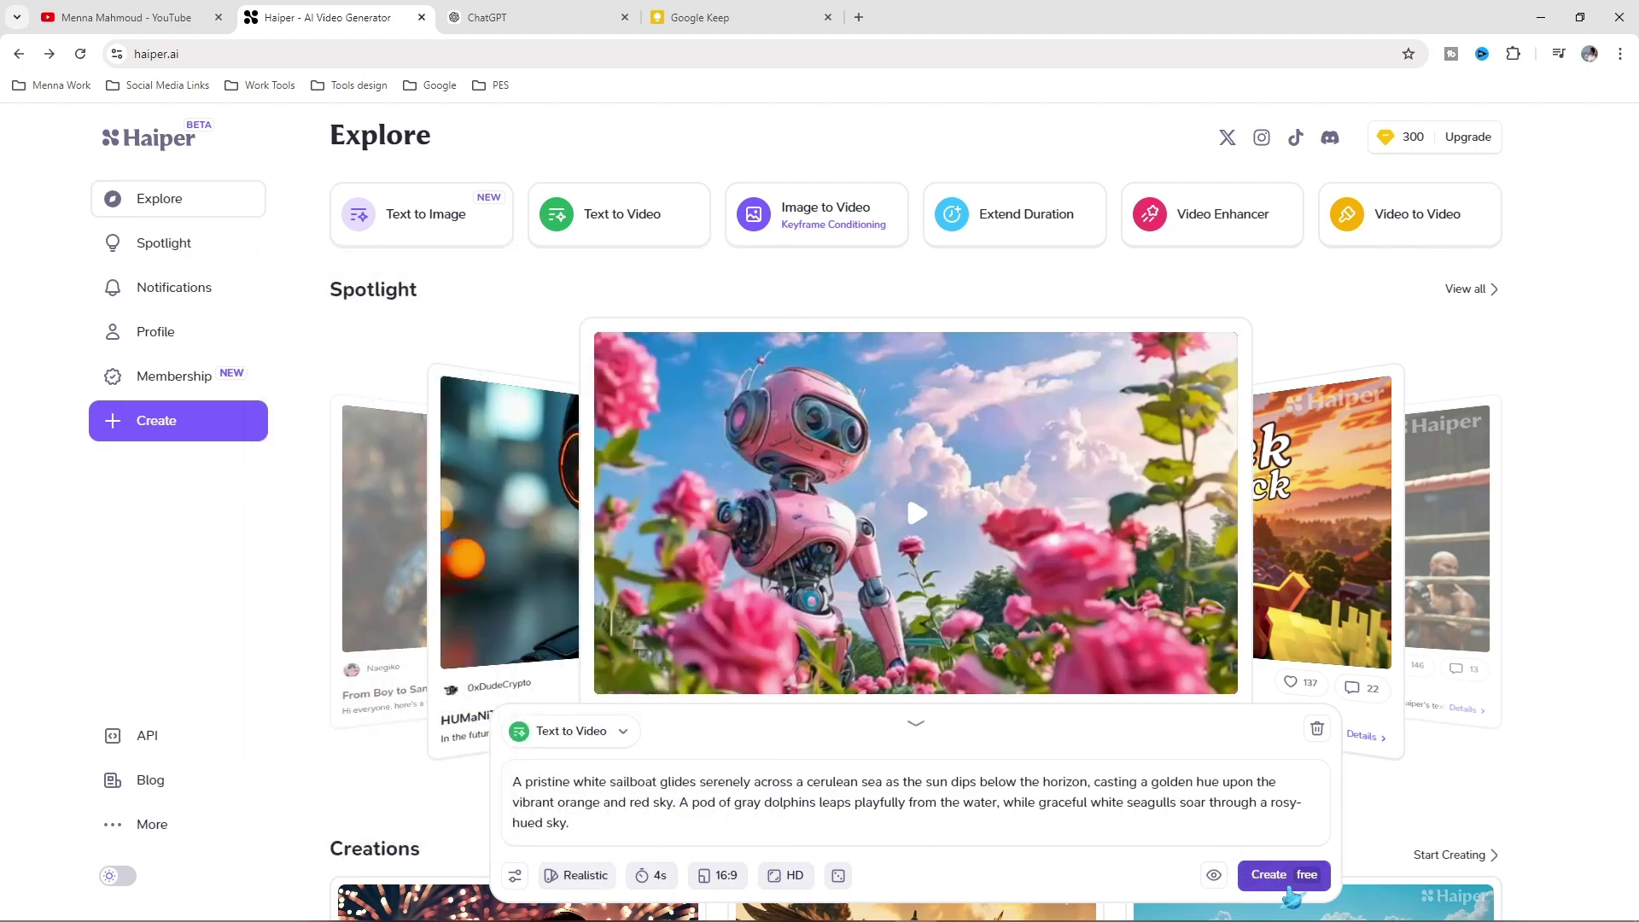
left_click(1286, 876)
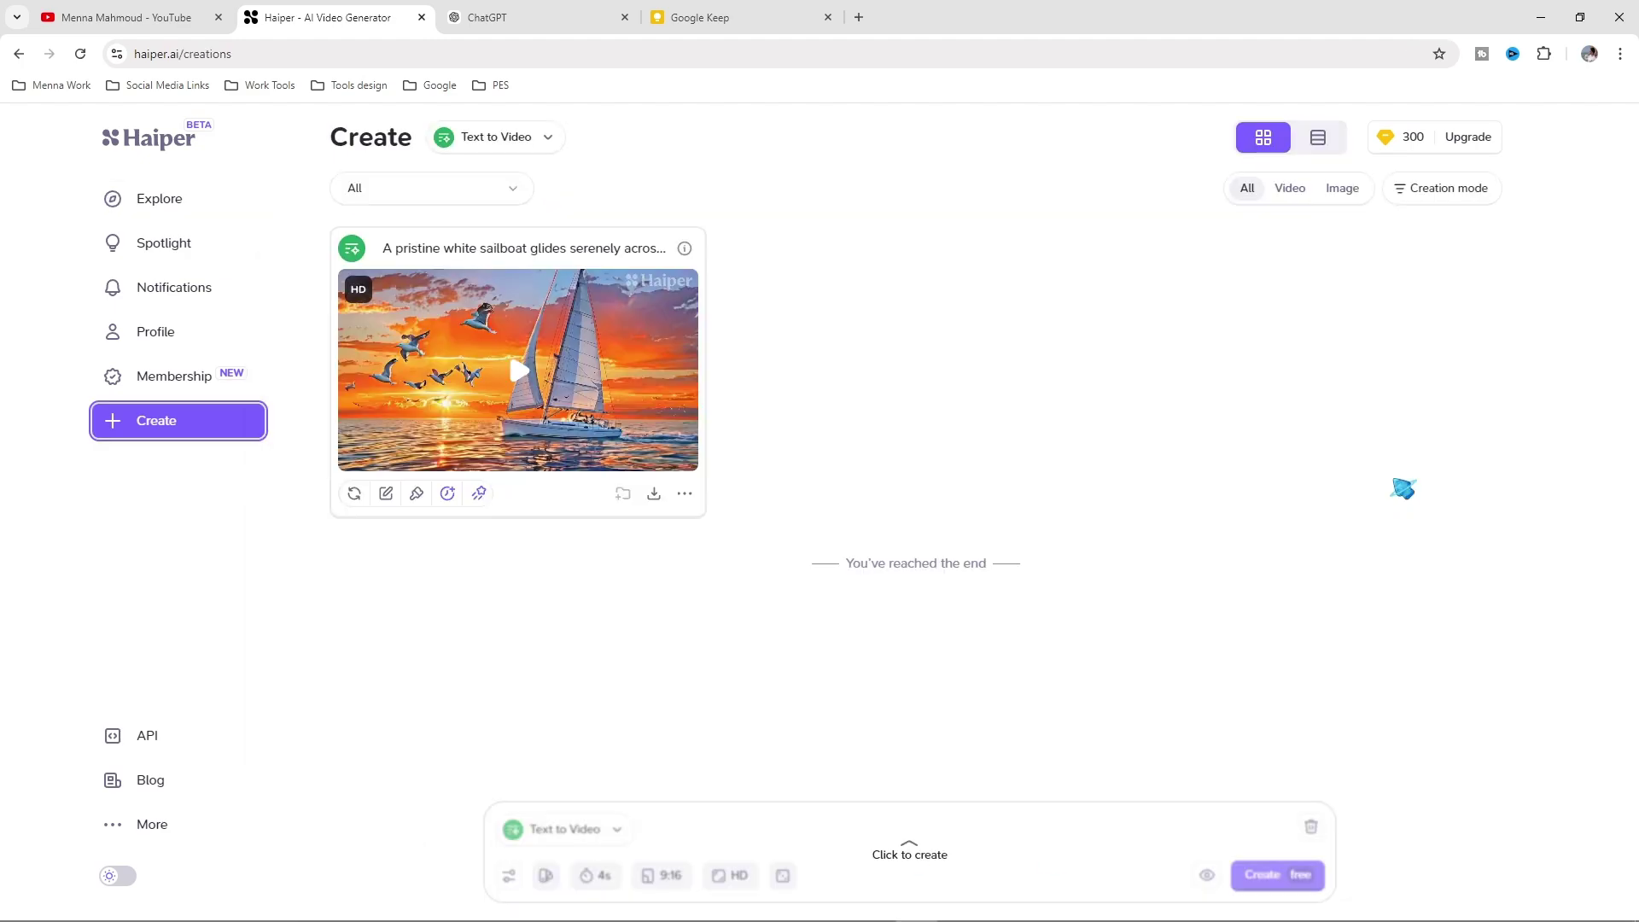
Play the generated sailboat video in full screen and return to the creations page
double_click(537, 378)
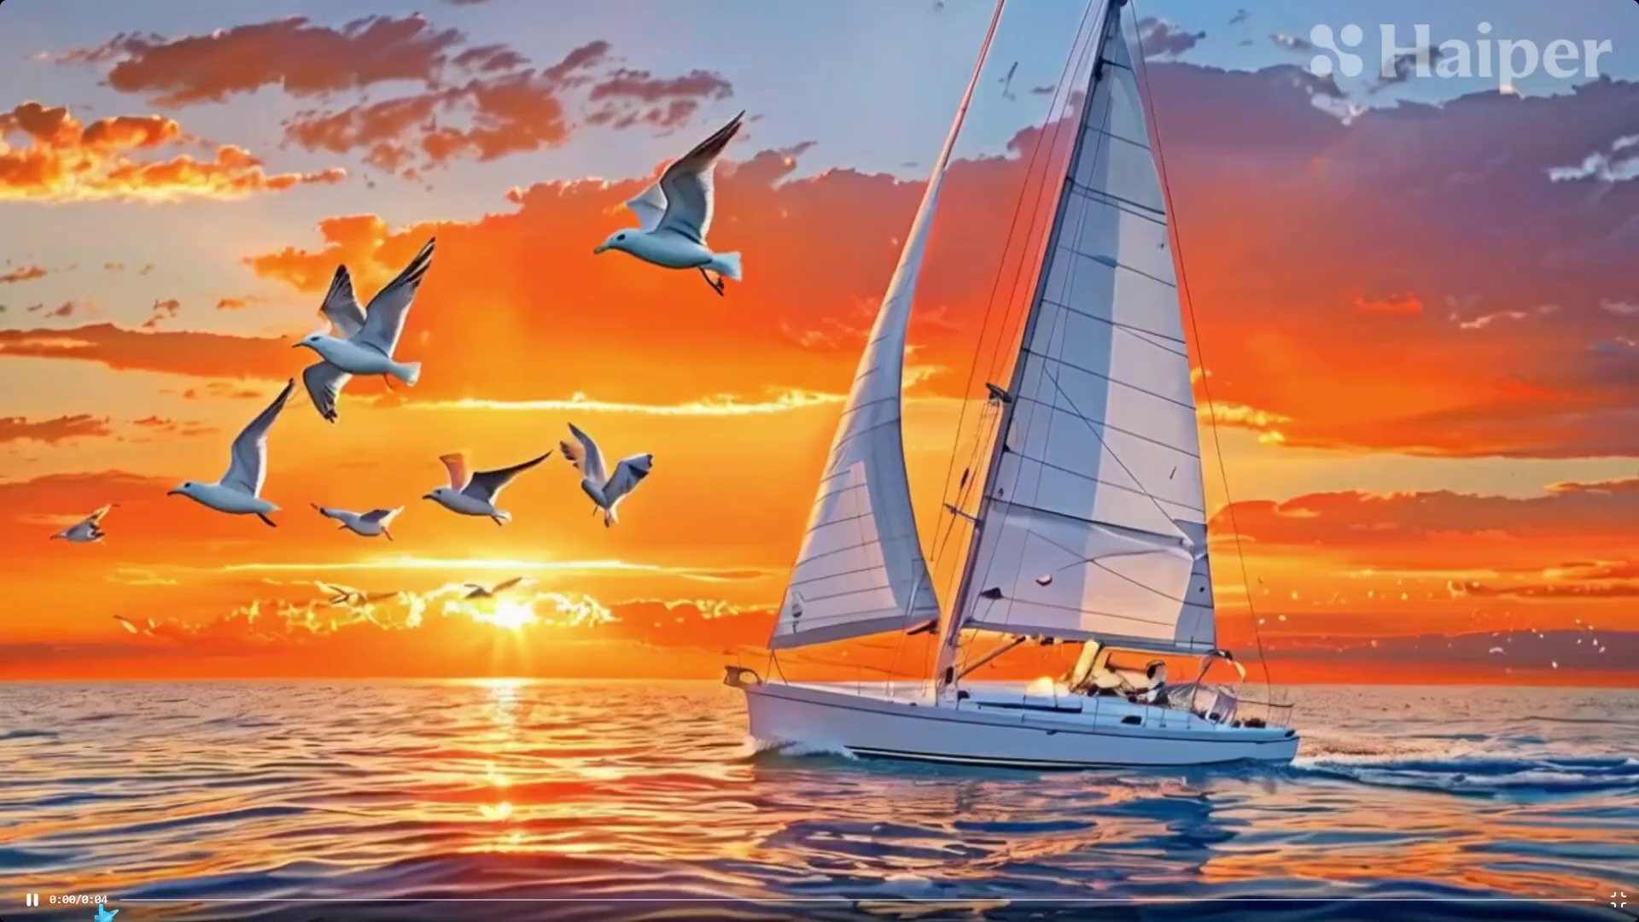
key("Escape")
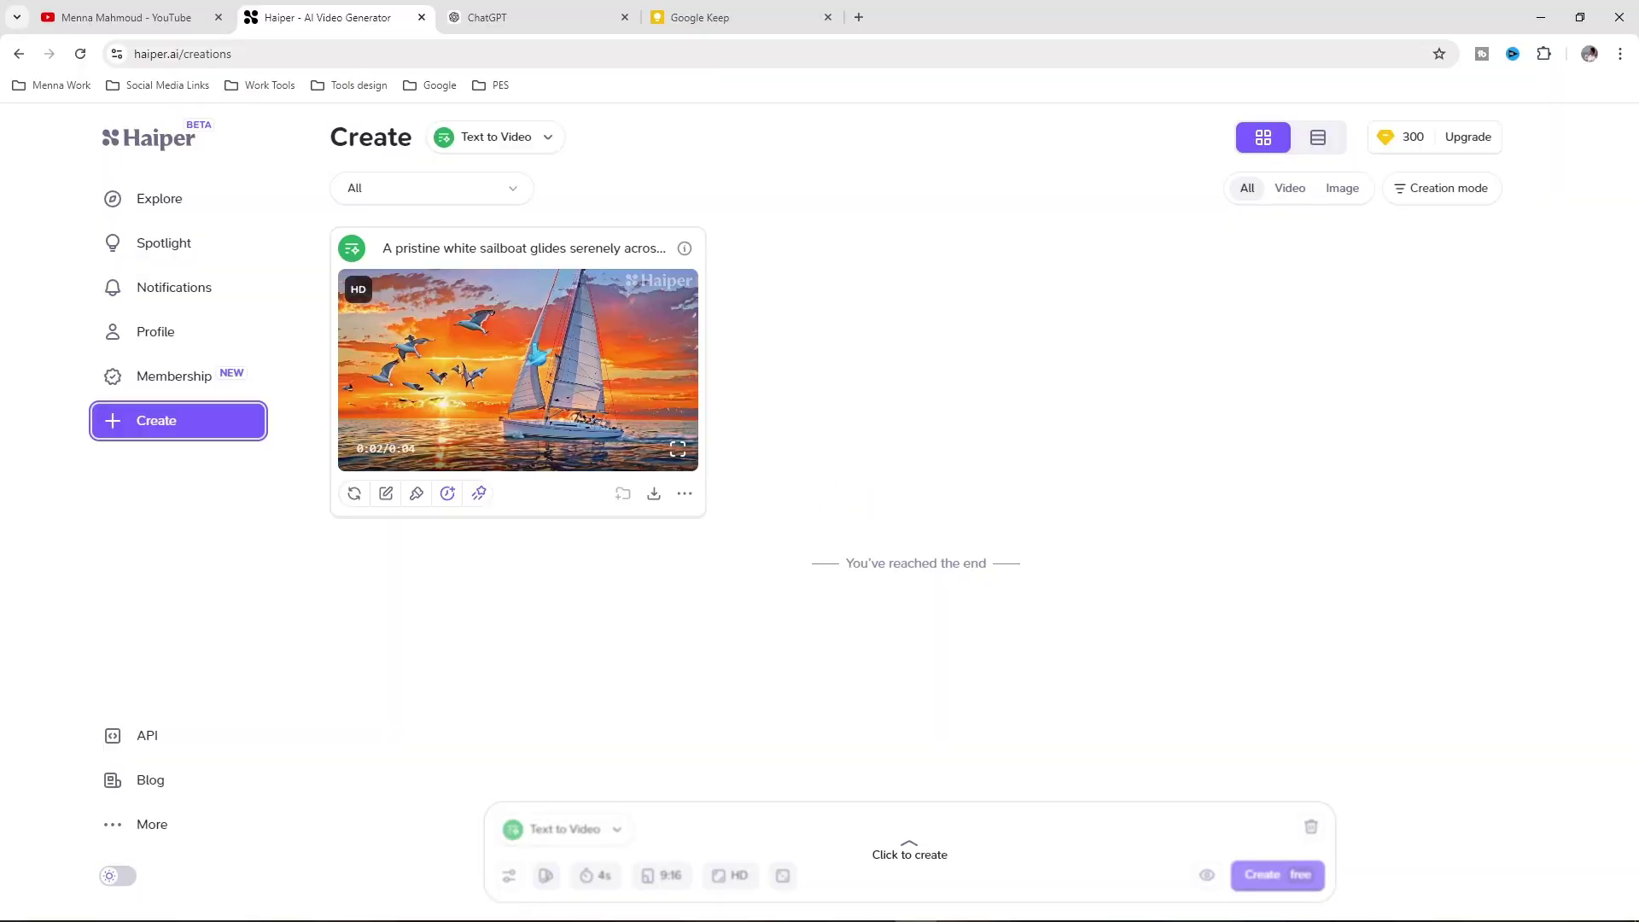
mouse_move(509, 347)
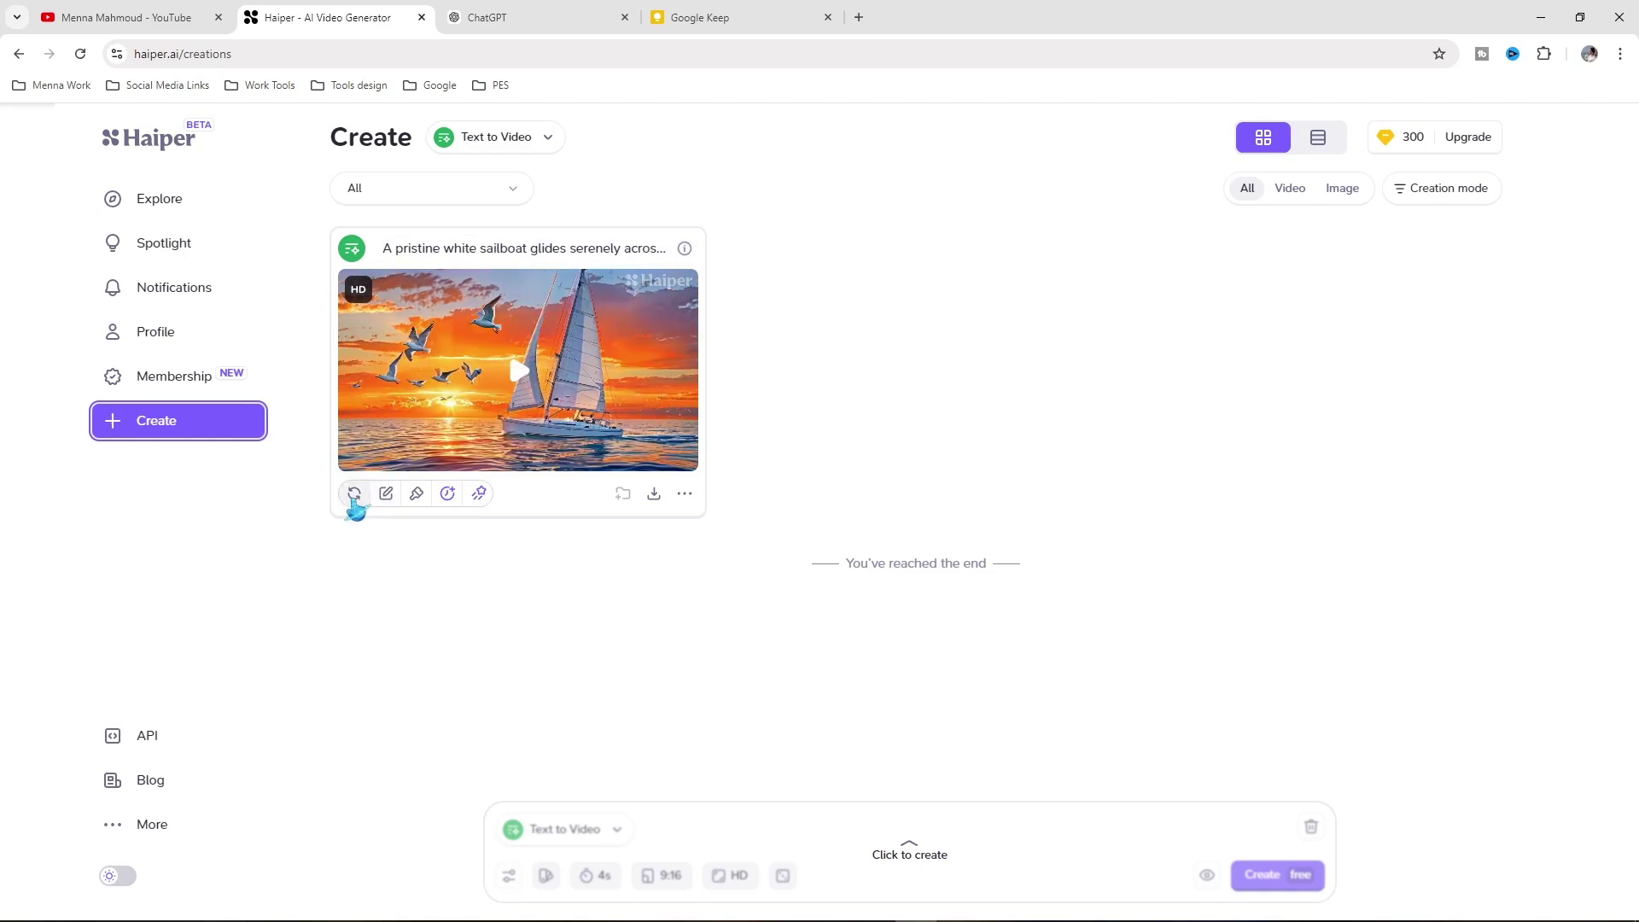
Regenerate the sailboat video with the same input
left_click(355, 494)
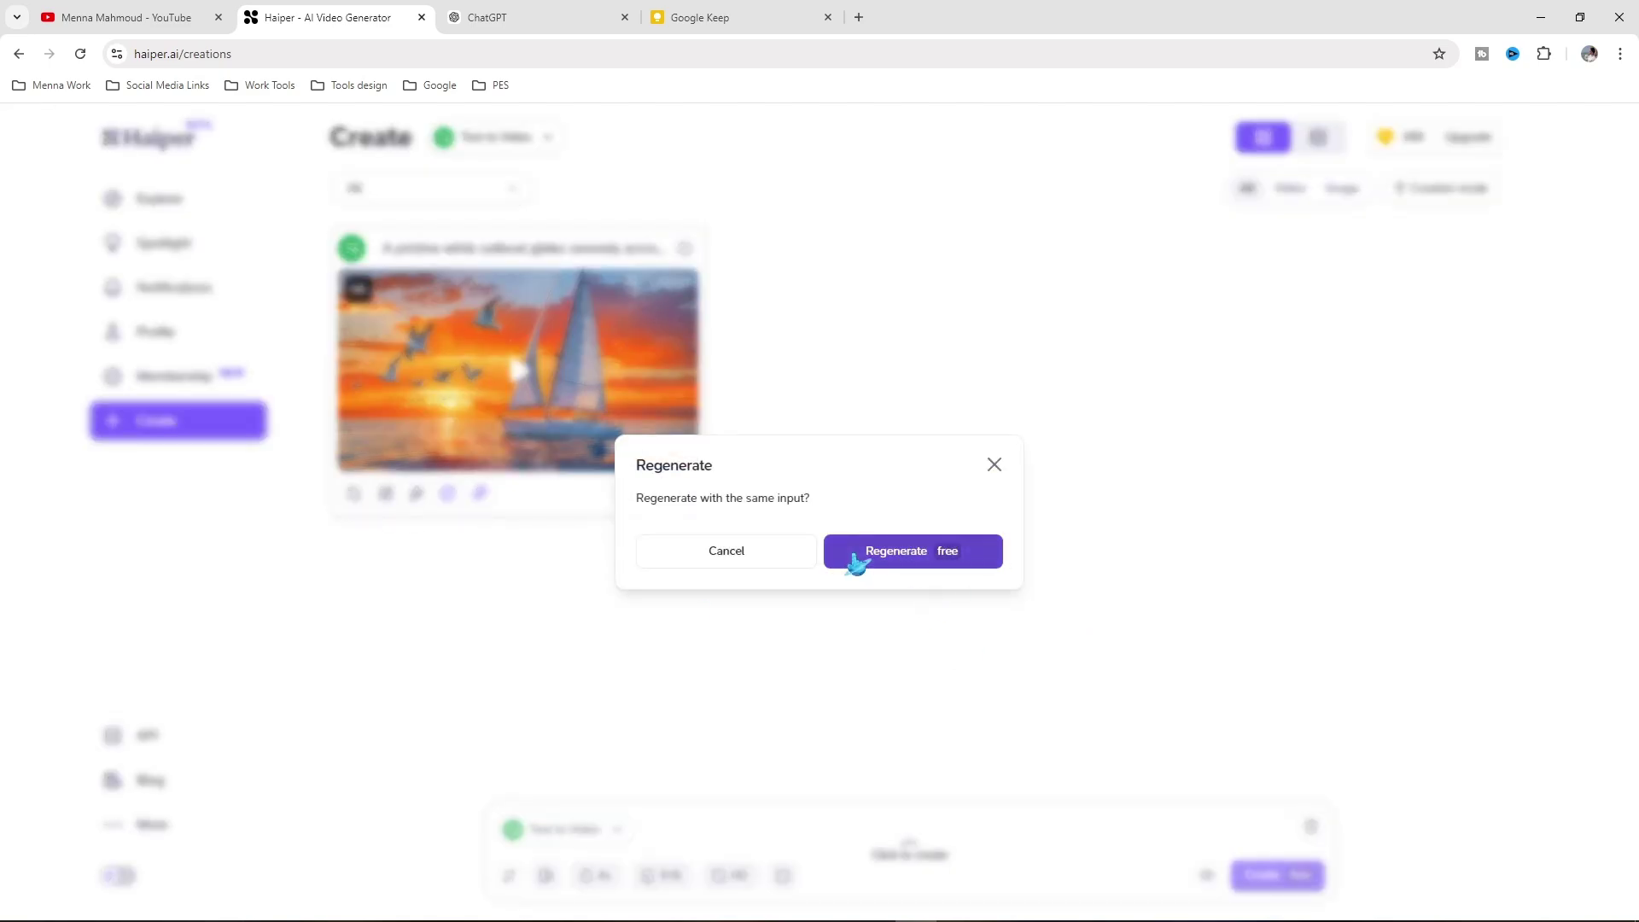
left_click(888, 561)
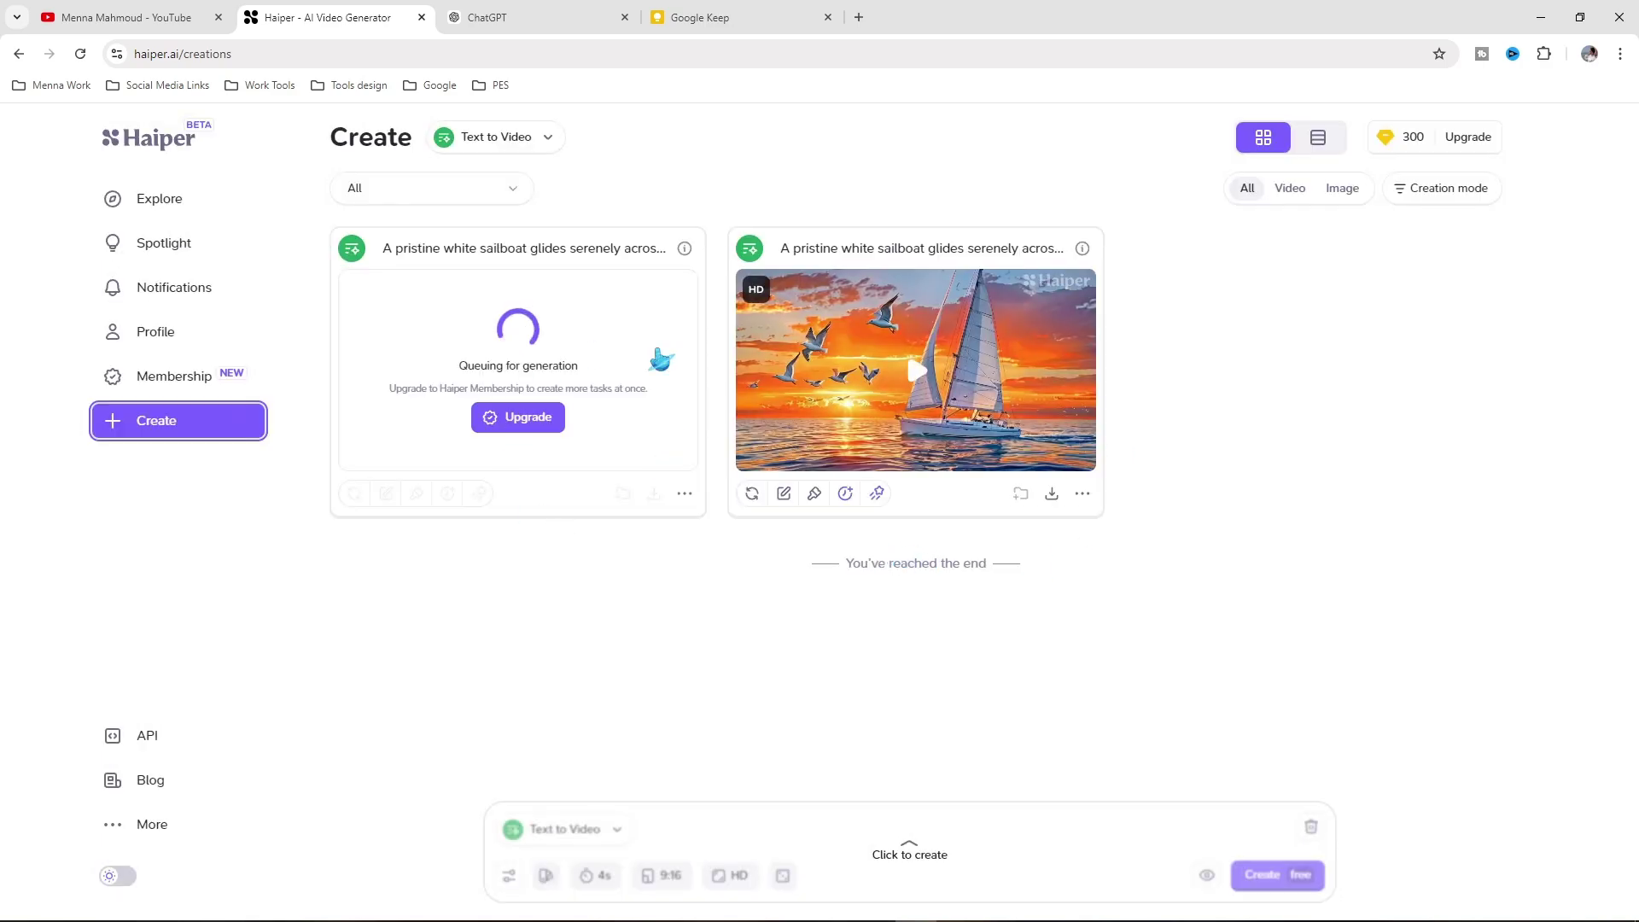
Review the finished sailboat video's full prompt in the Vary Prompt dialog and close it without creating a variation
mouse_move(922, 433)
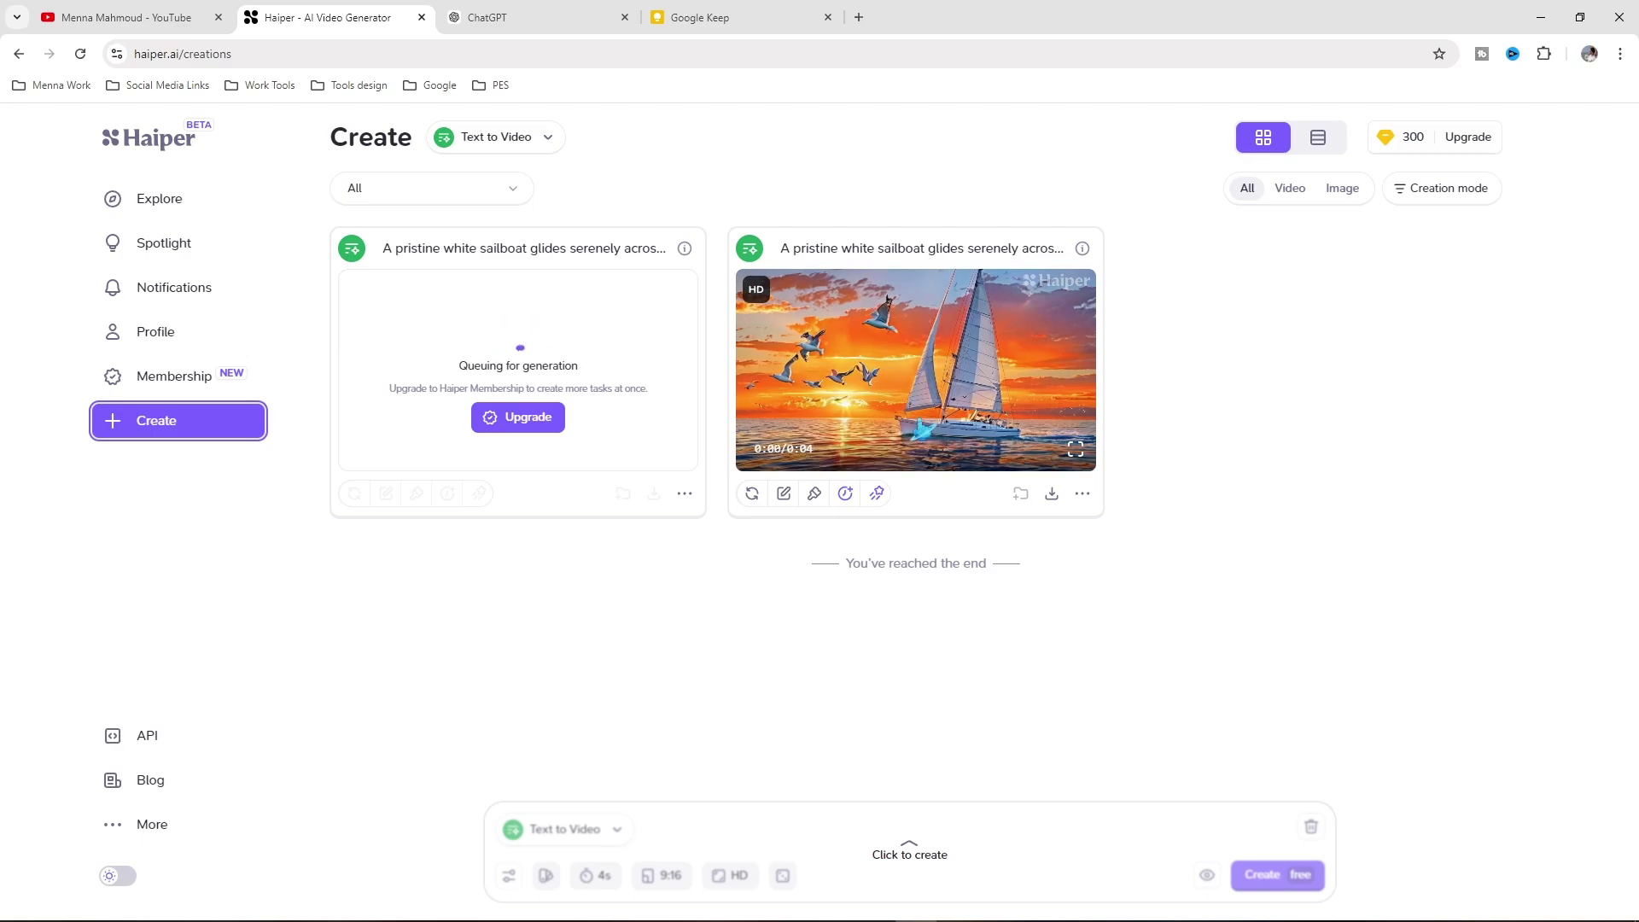
left_click(784, 495)
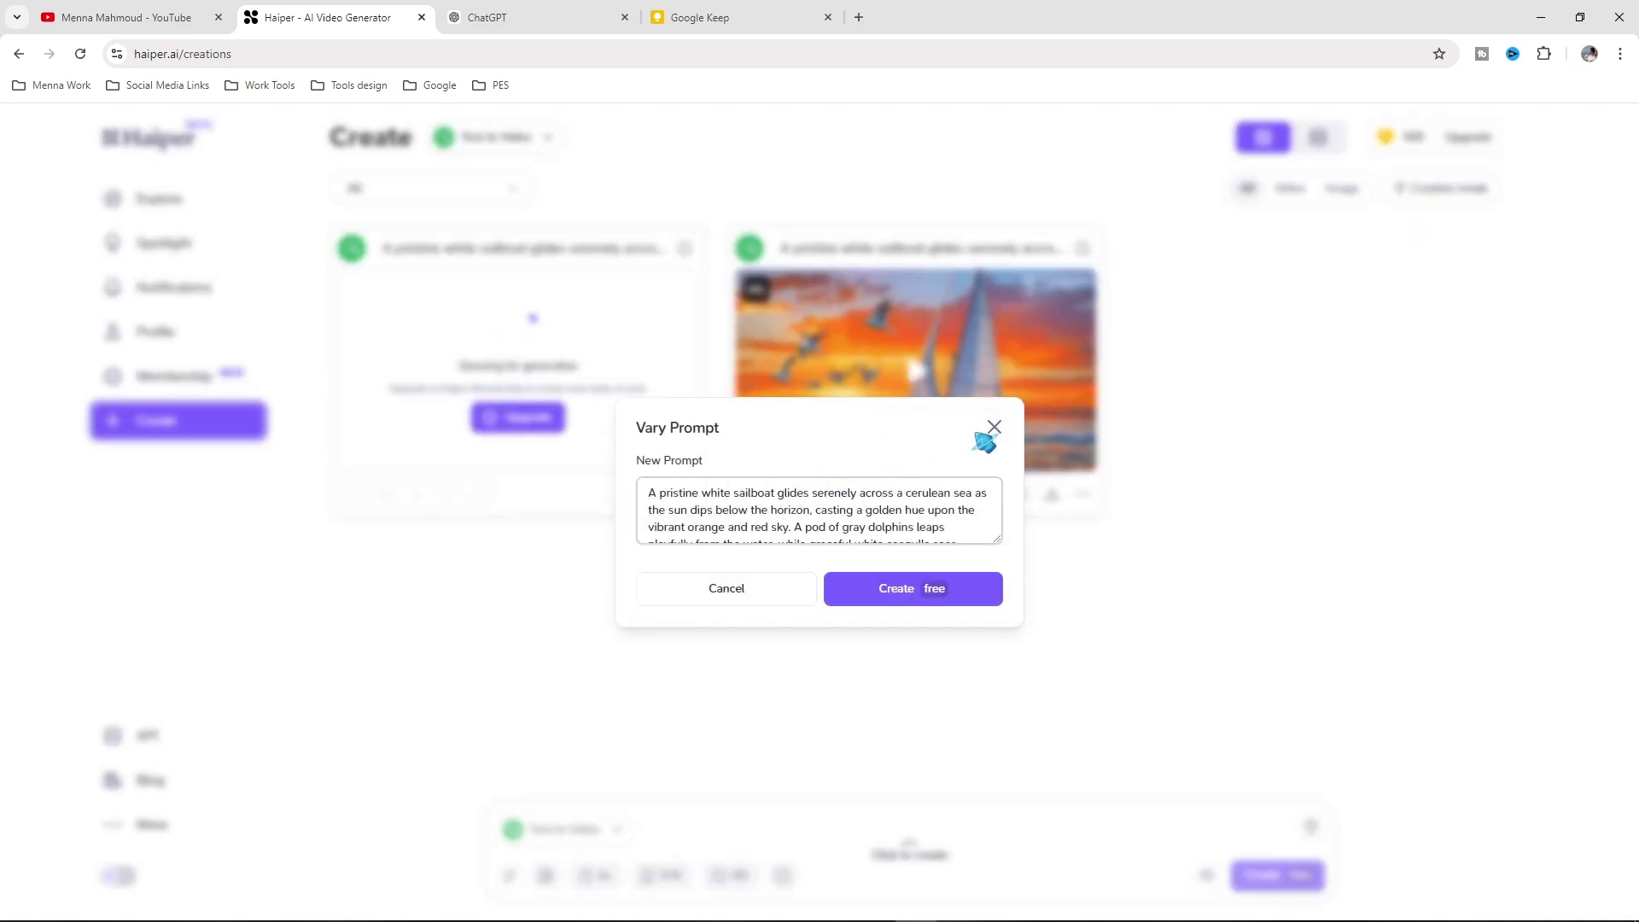
left_click(994, 426)
left_click(786, 499)
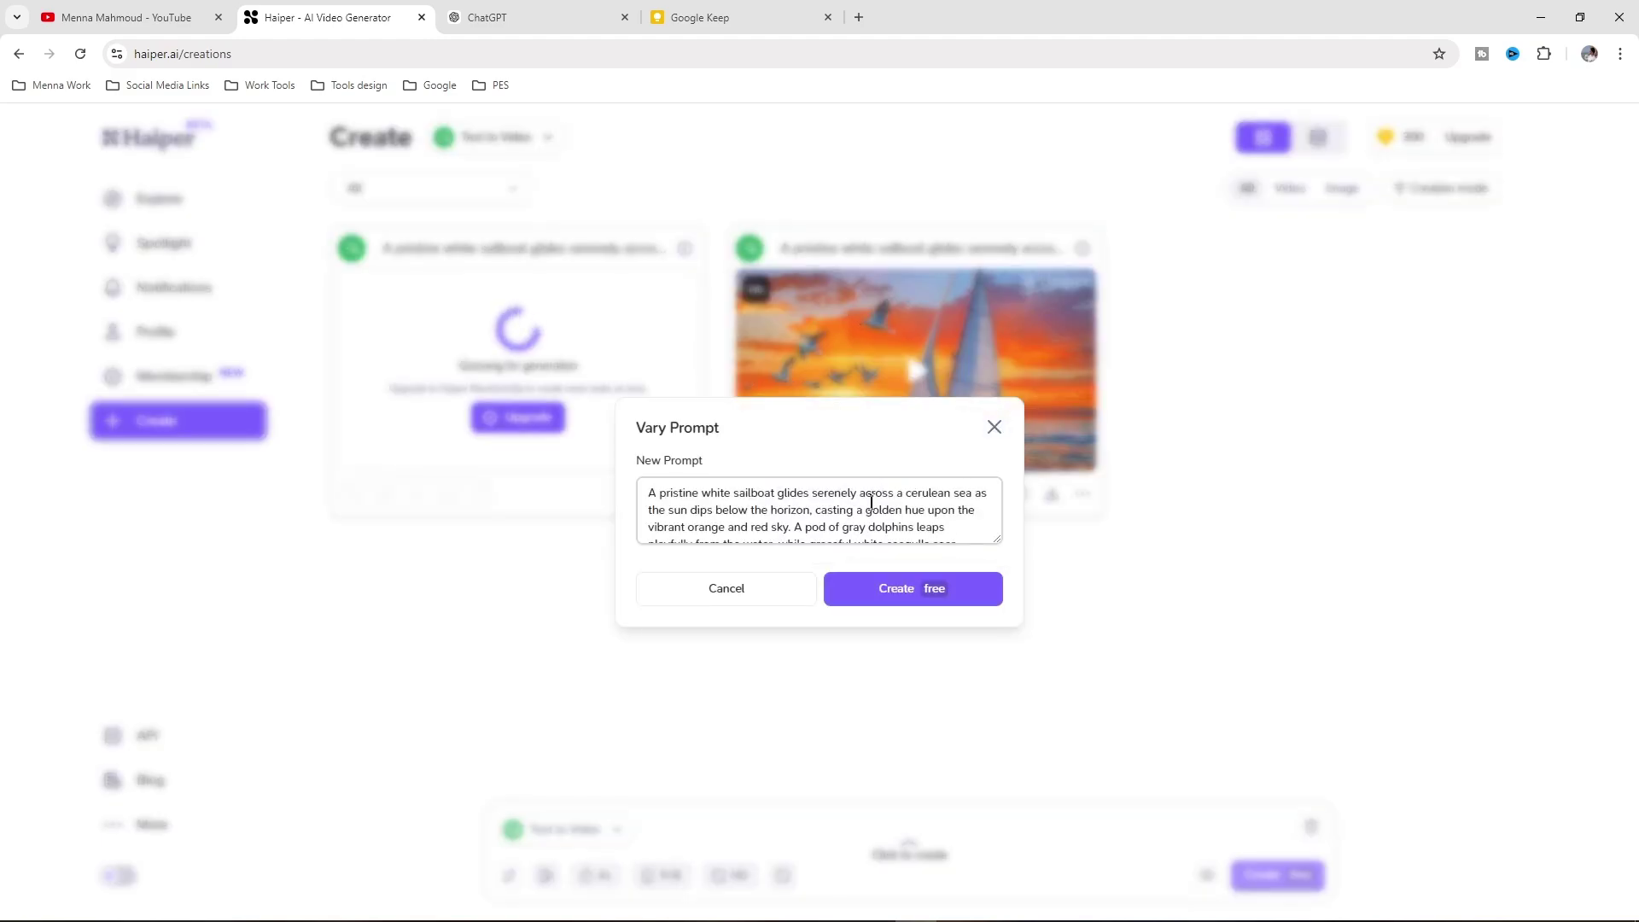
scroll(839, 504, "down", 2)
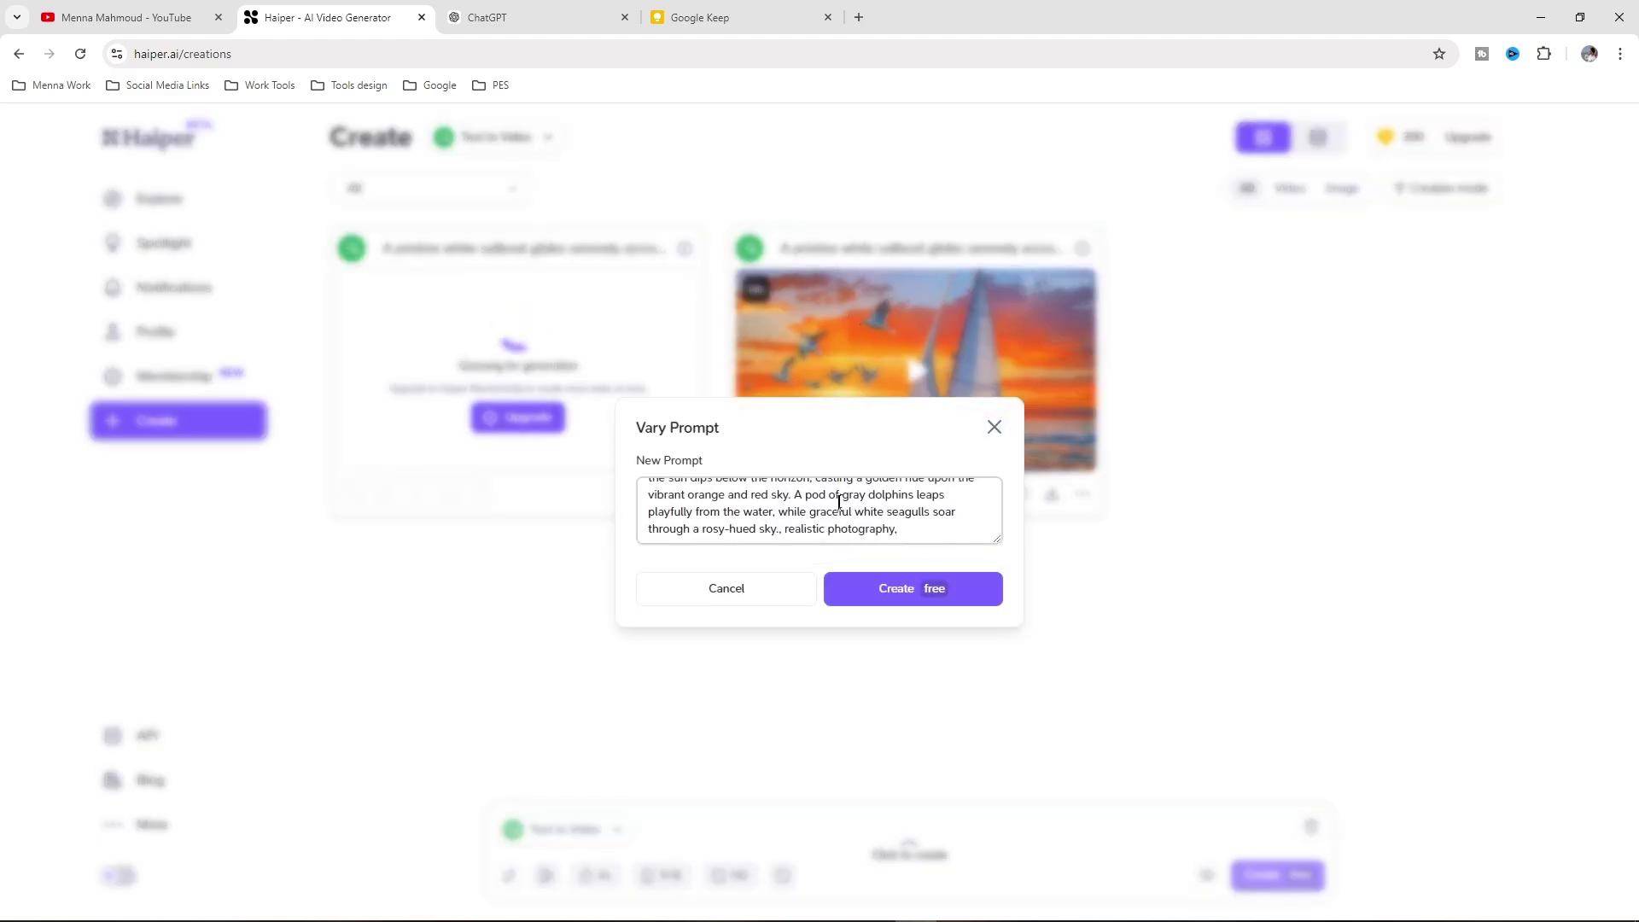
left_click(995, 427)
Examine the Extend Duration and Upscale options for the finished sailboat video, closing each dialog without applying it
left_click(845, 495)
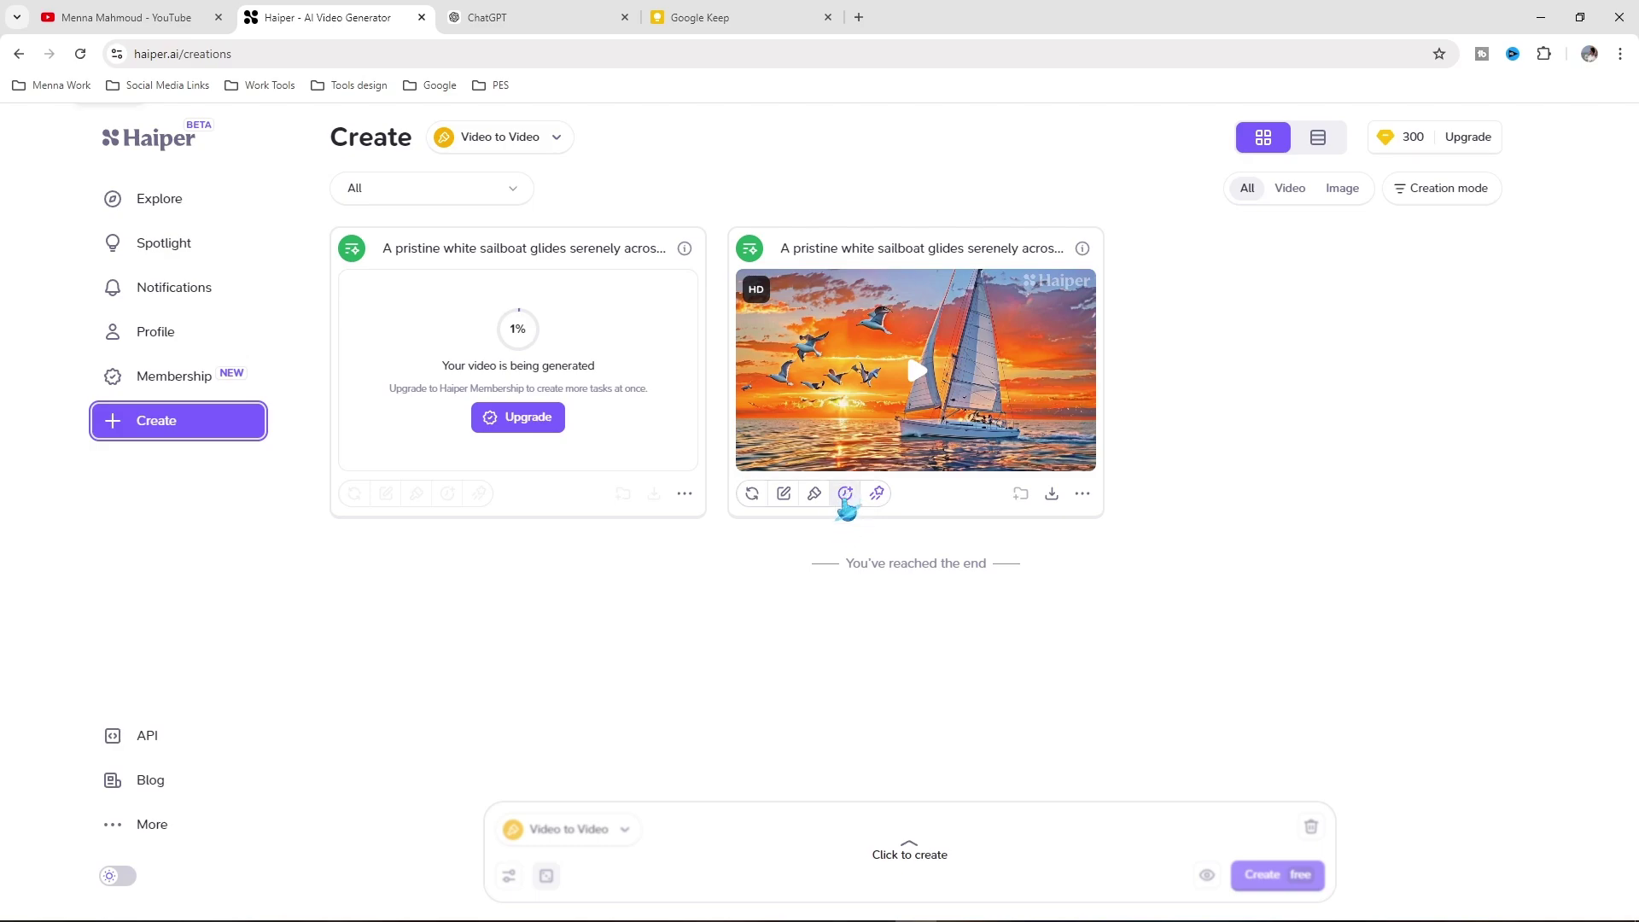
left_click(845, 495)
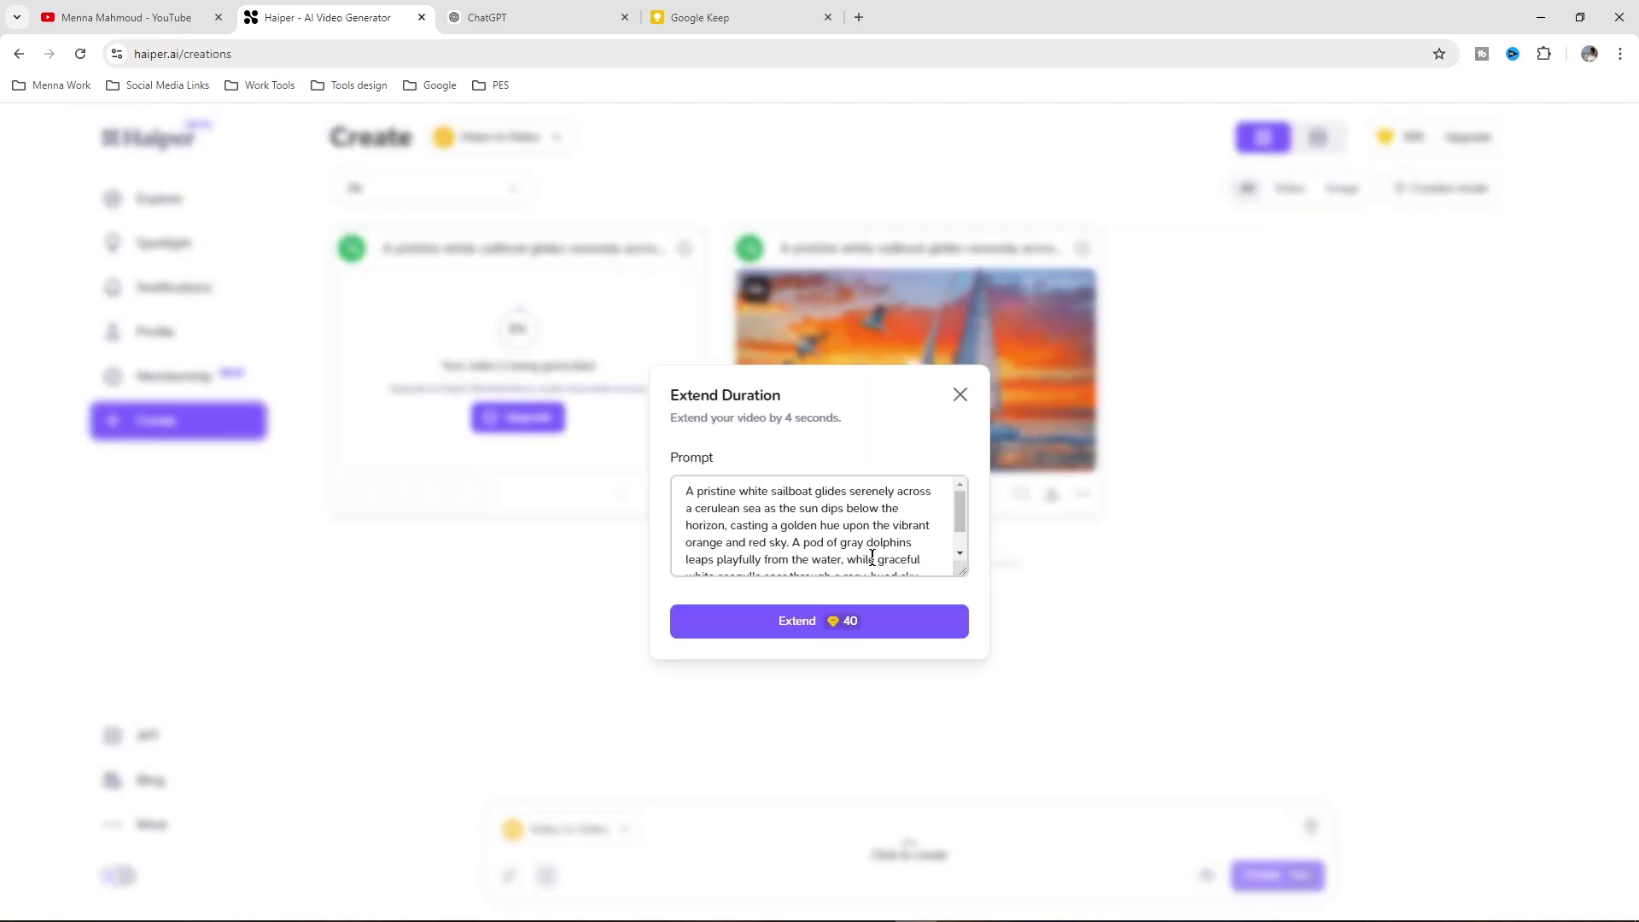
scroll(872, 557, "down", 1)
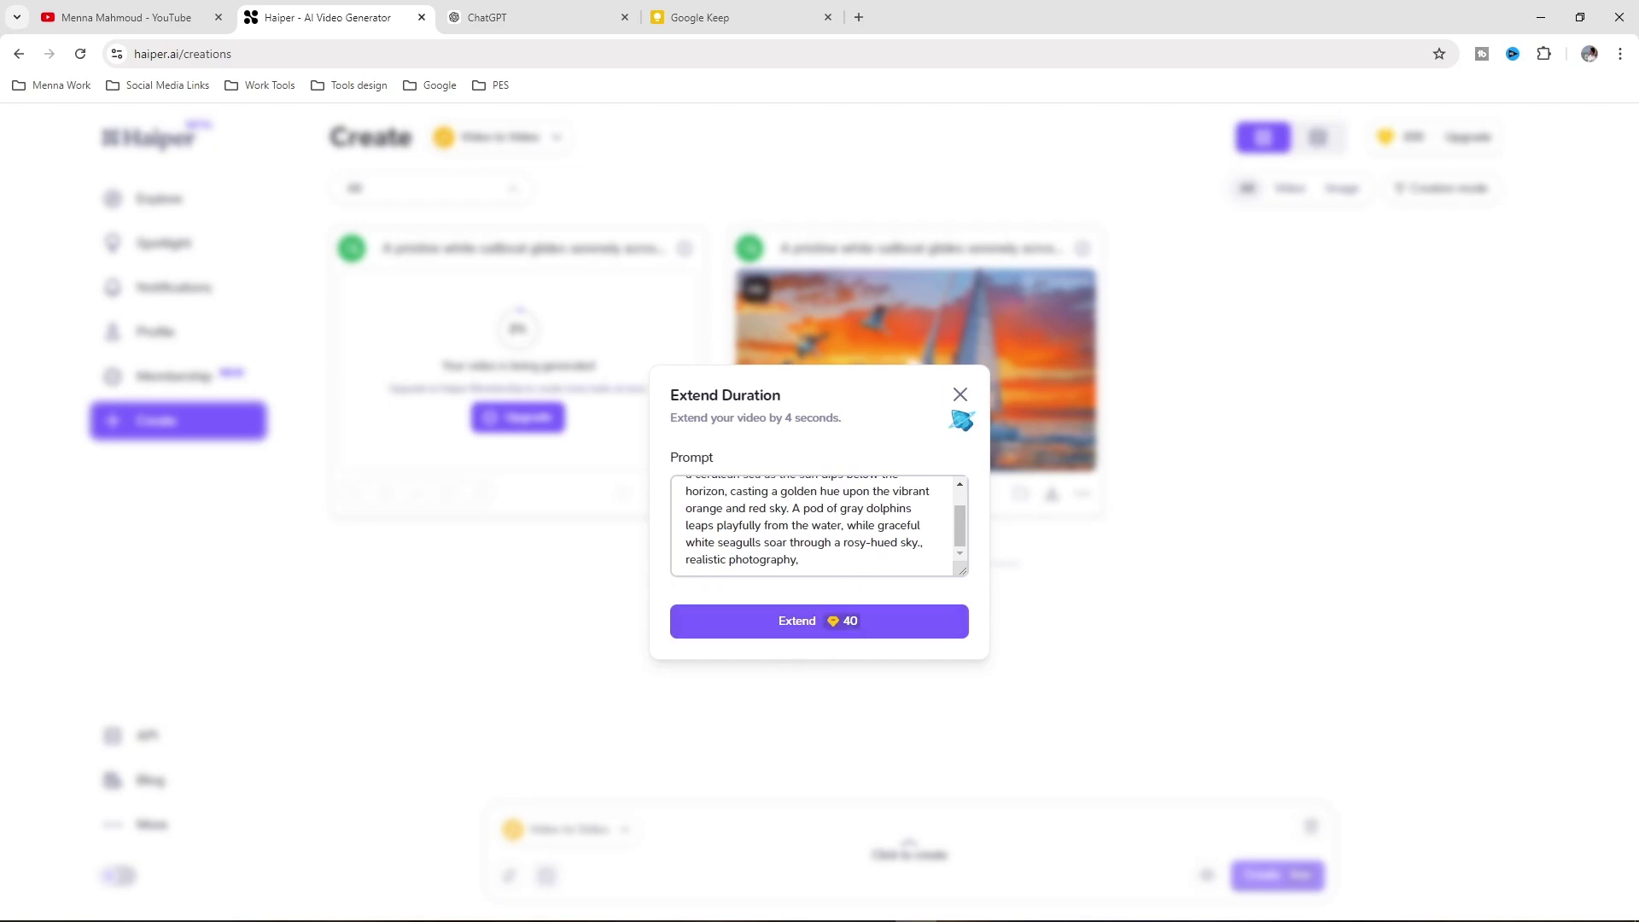
left_click(960, 394)
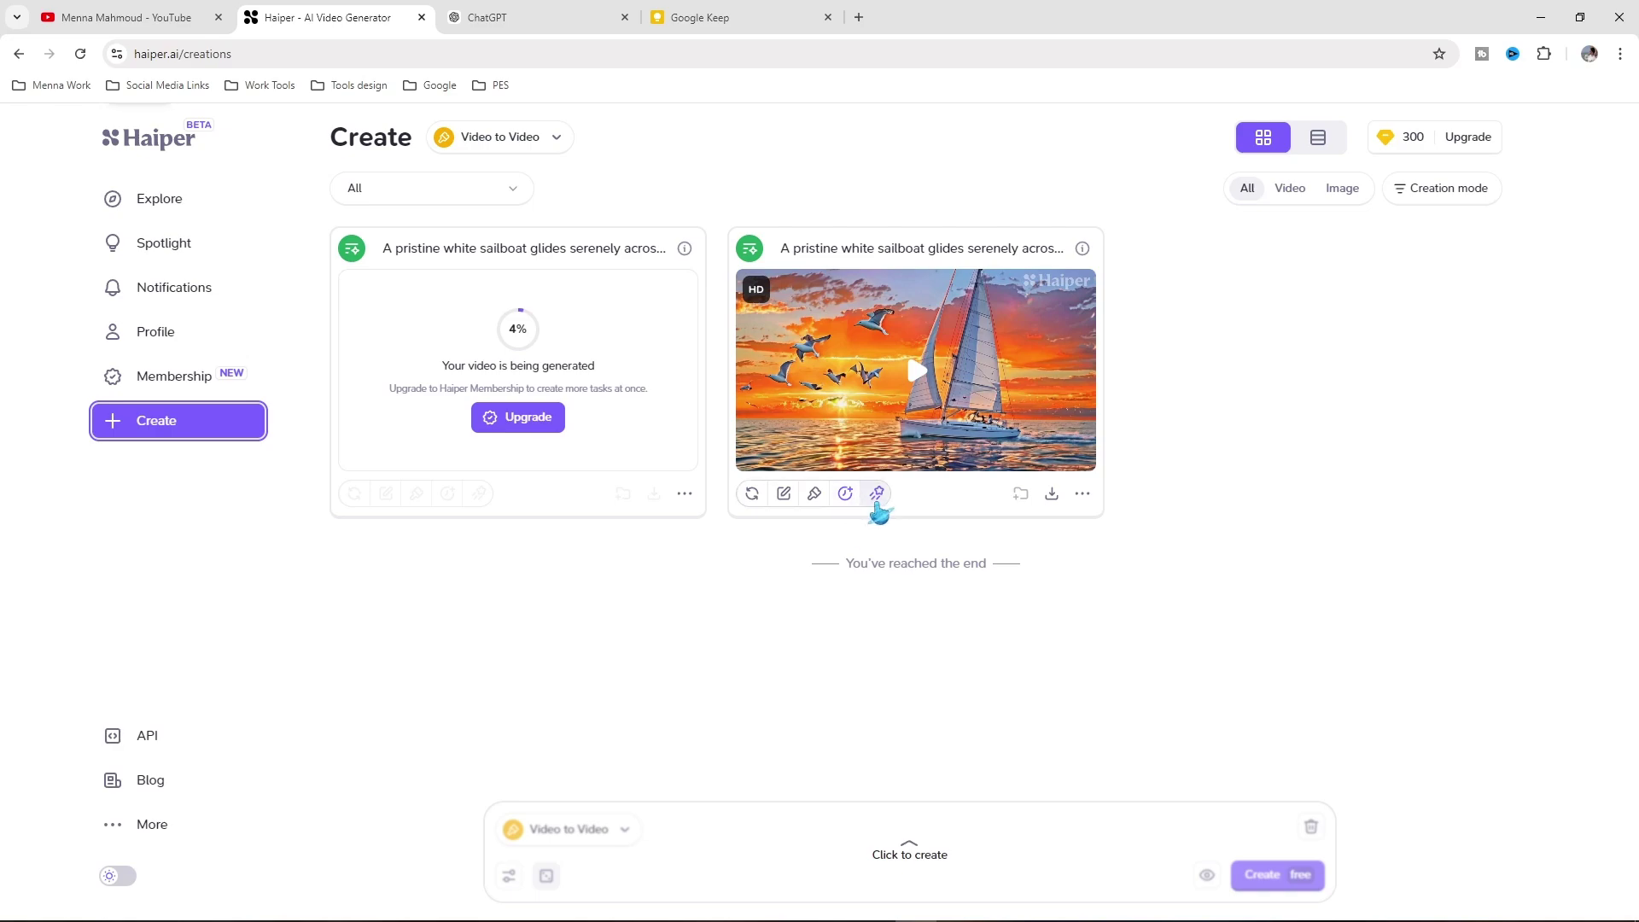
left_click(877, 495)
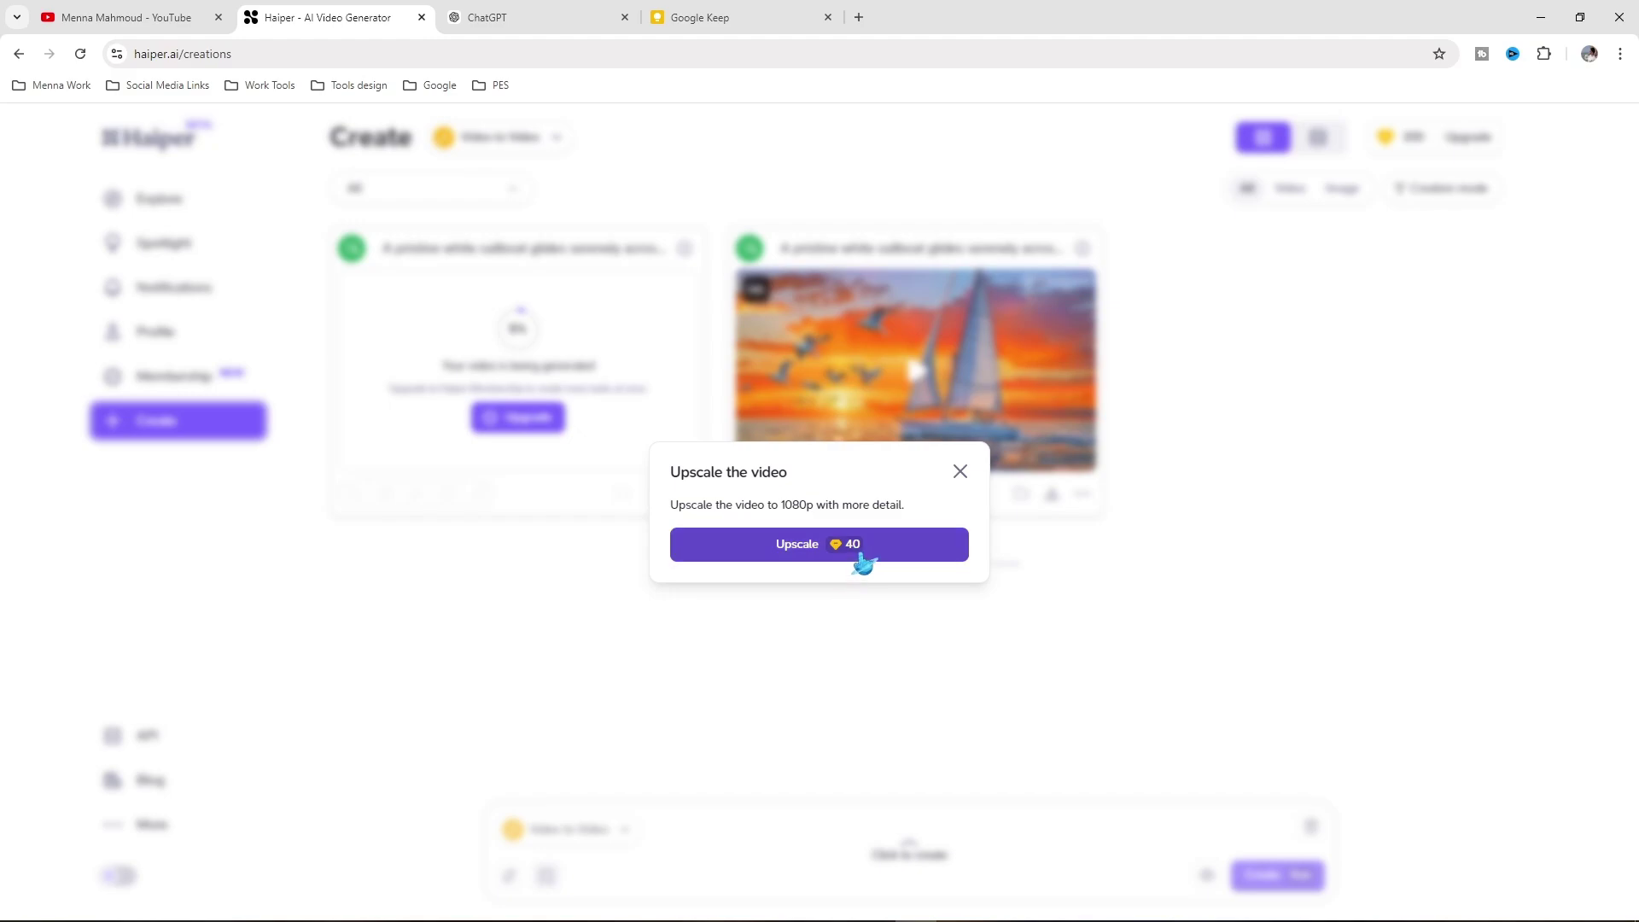
left_click(959, 472)
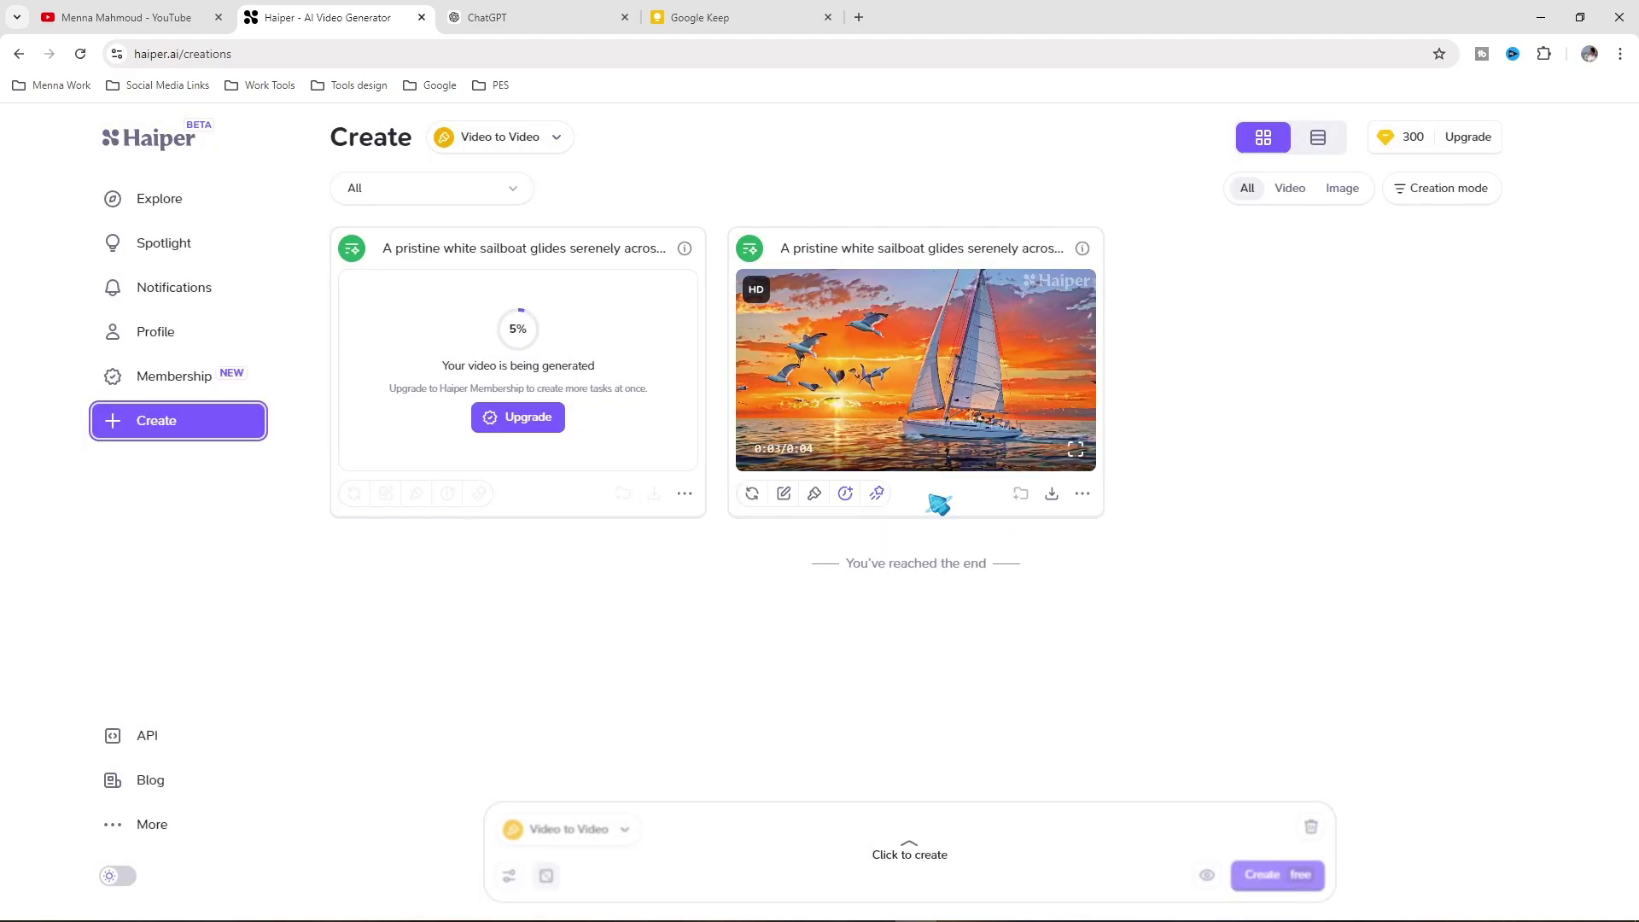
Download both finished sailboat videos to the ai video folder, viewing the regenerated one in full screen before saving it
left_click(1051, 495)
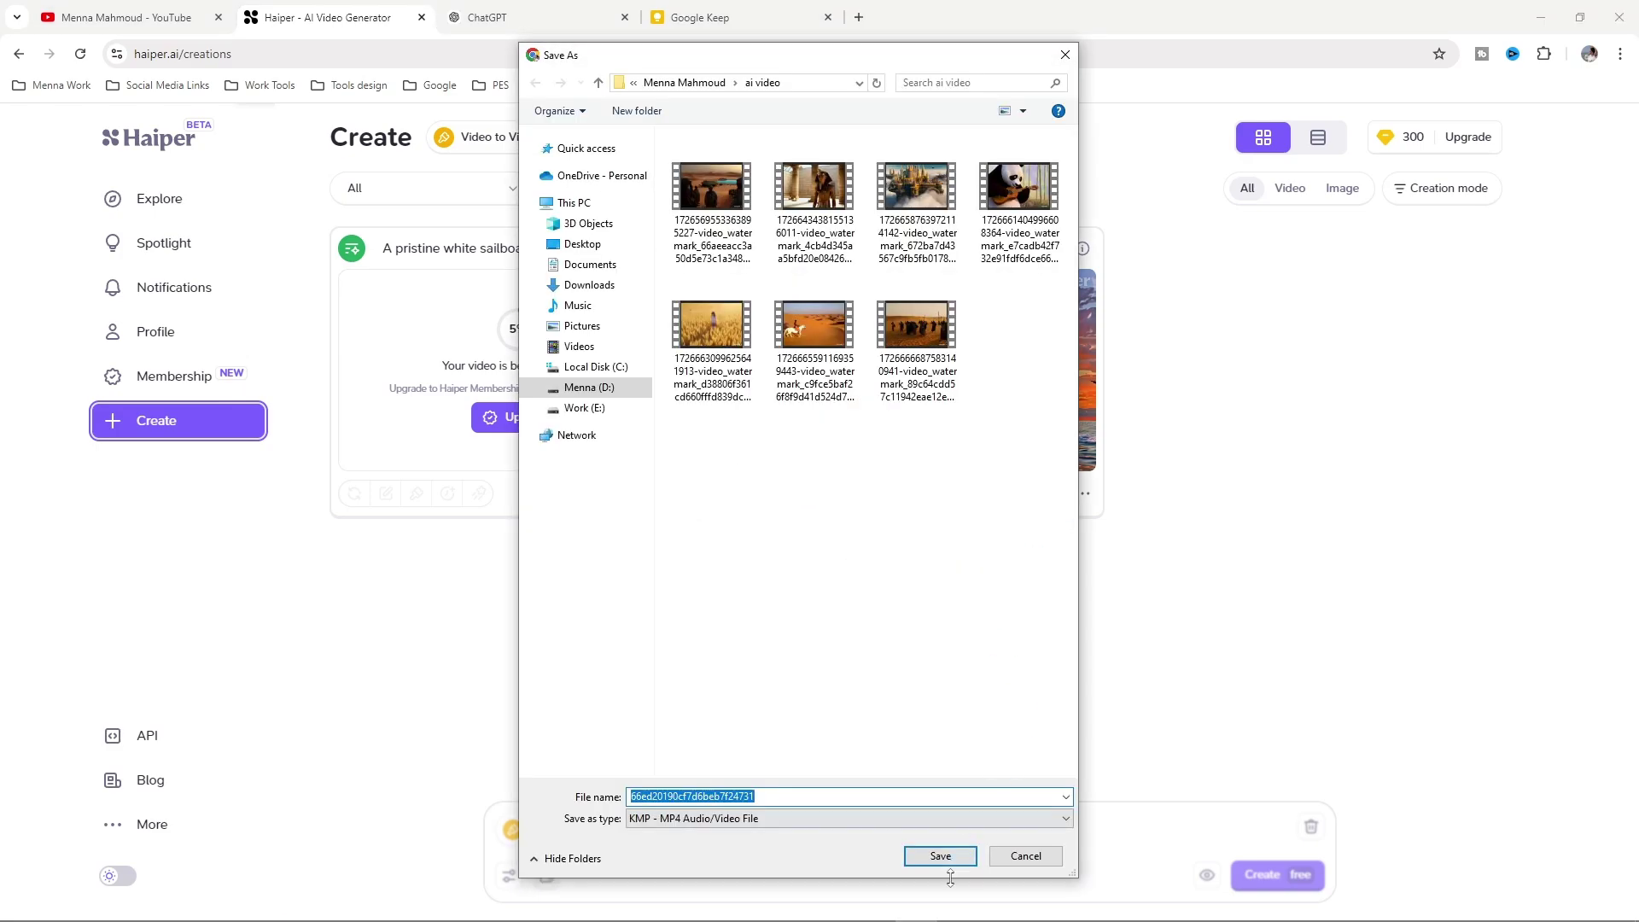
left_click(943, 857)
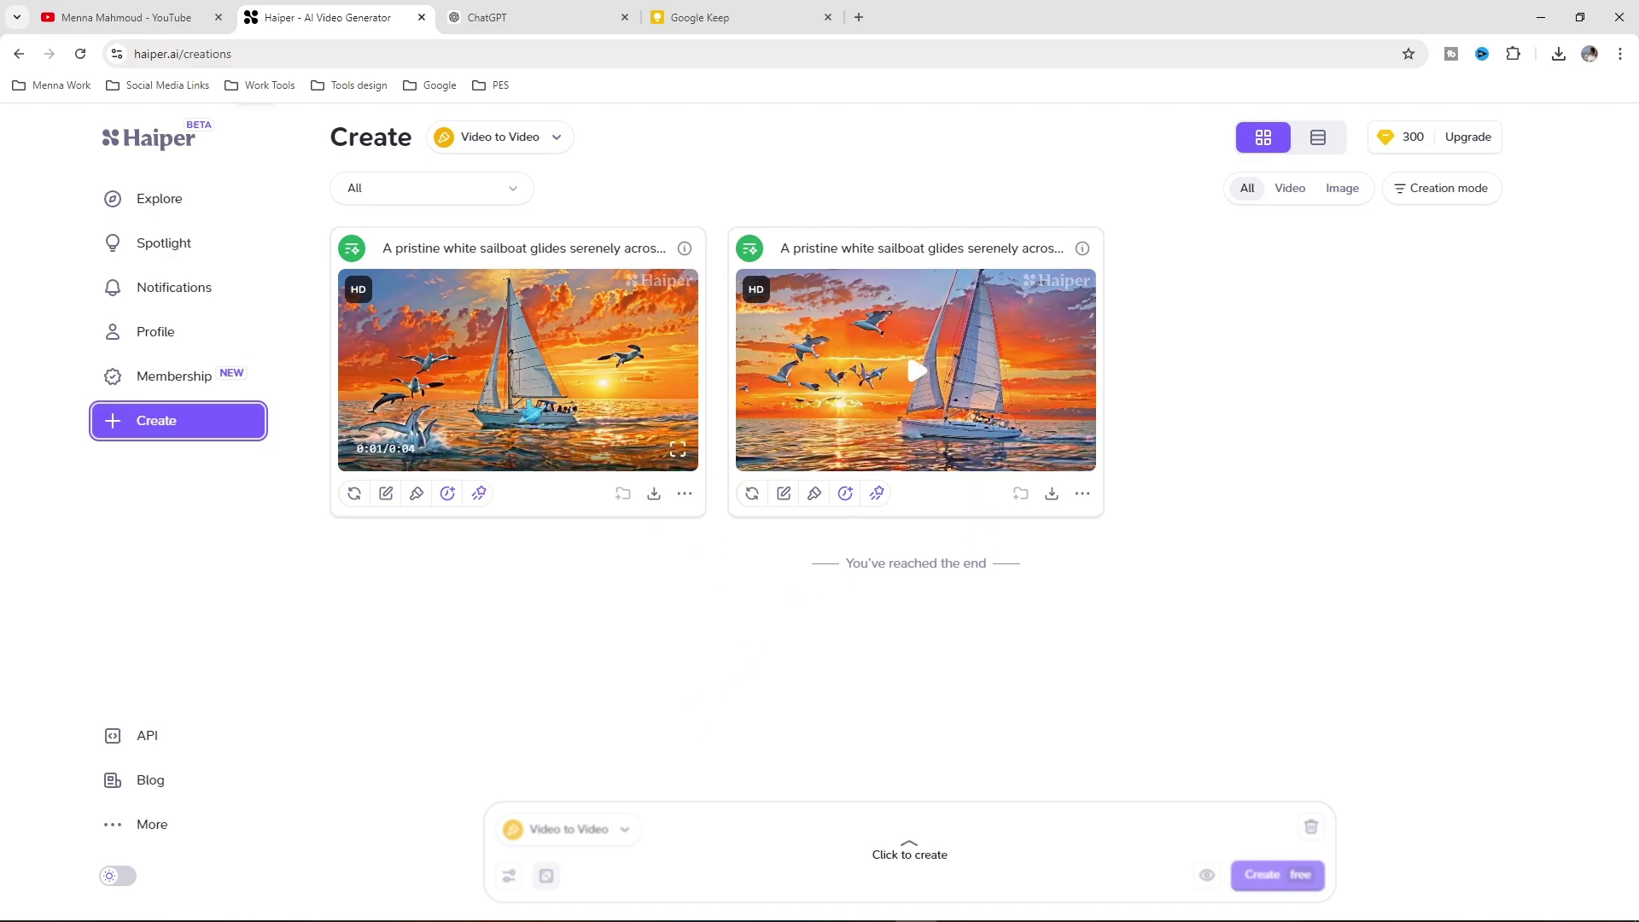
double_click(530, 398)
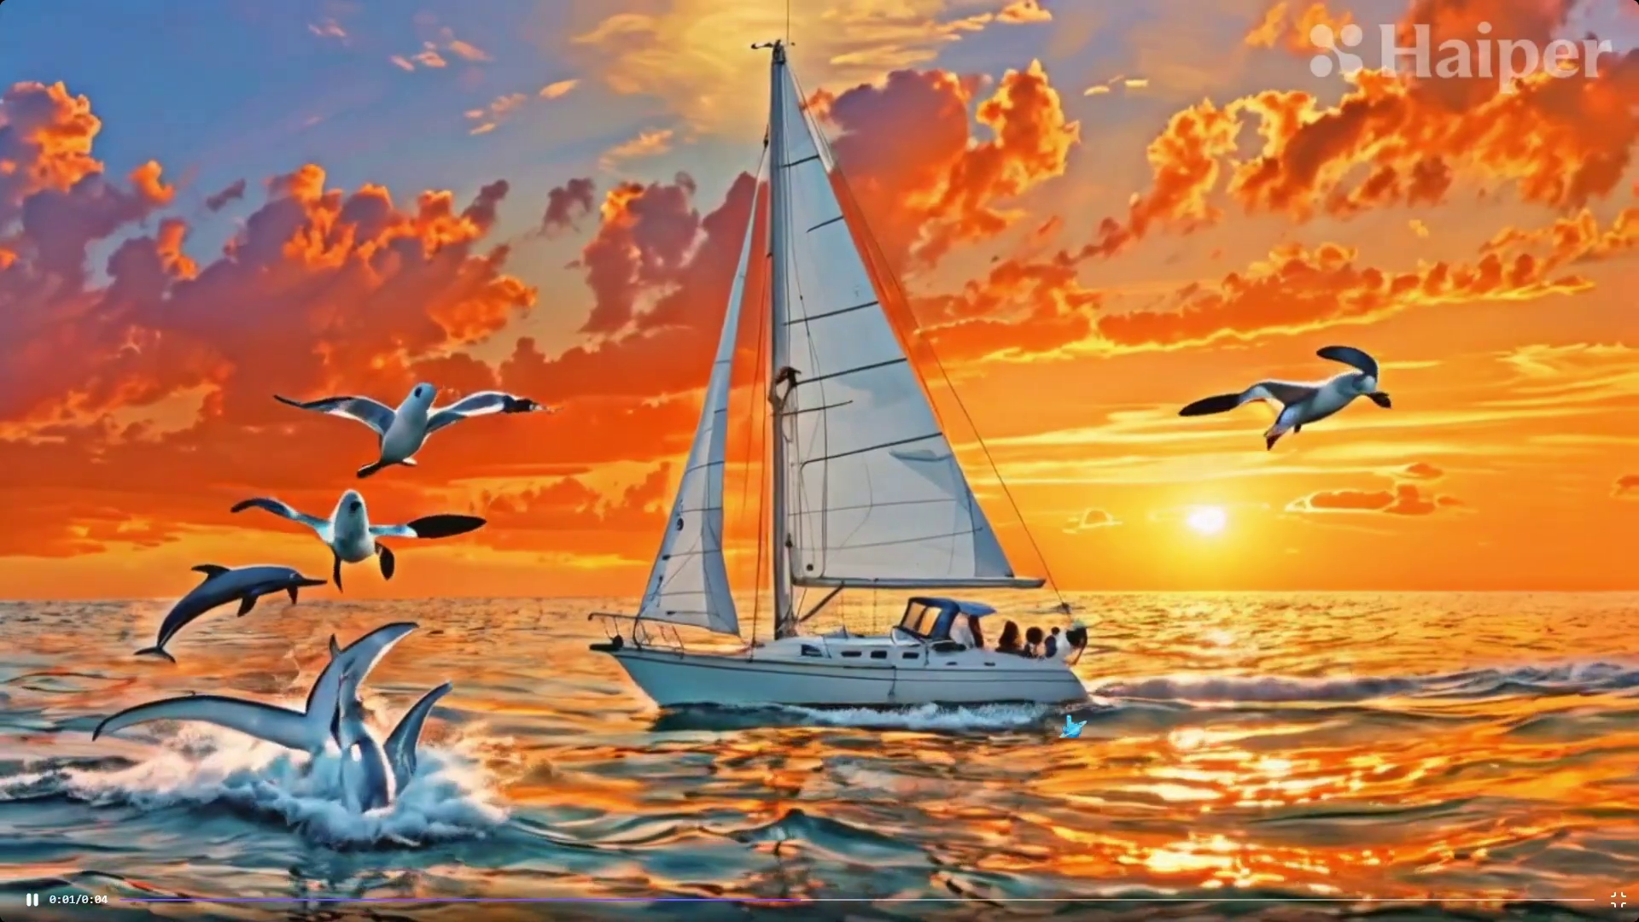
left_click(1618, 904)
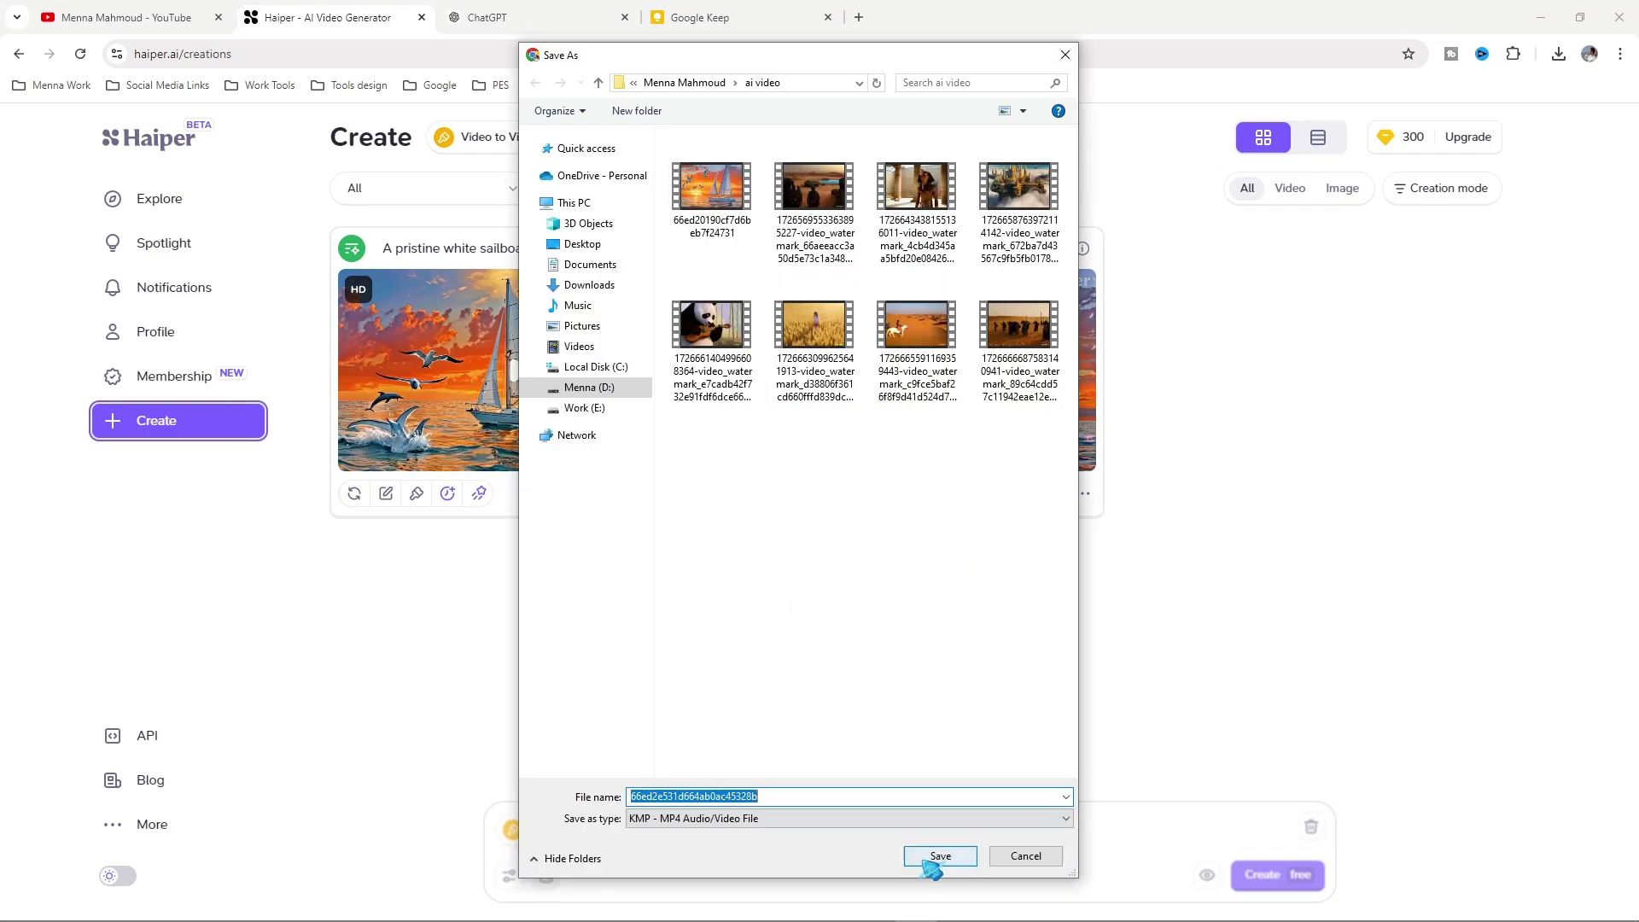
left_click(936, 852)
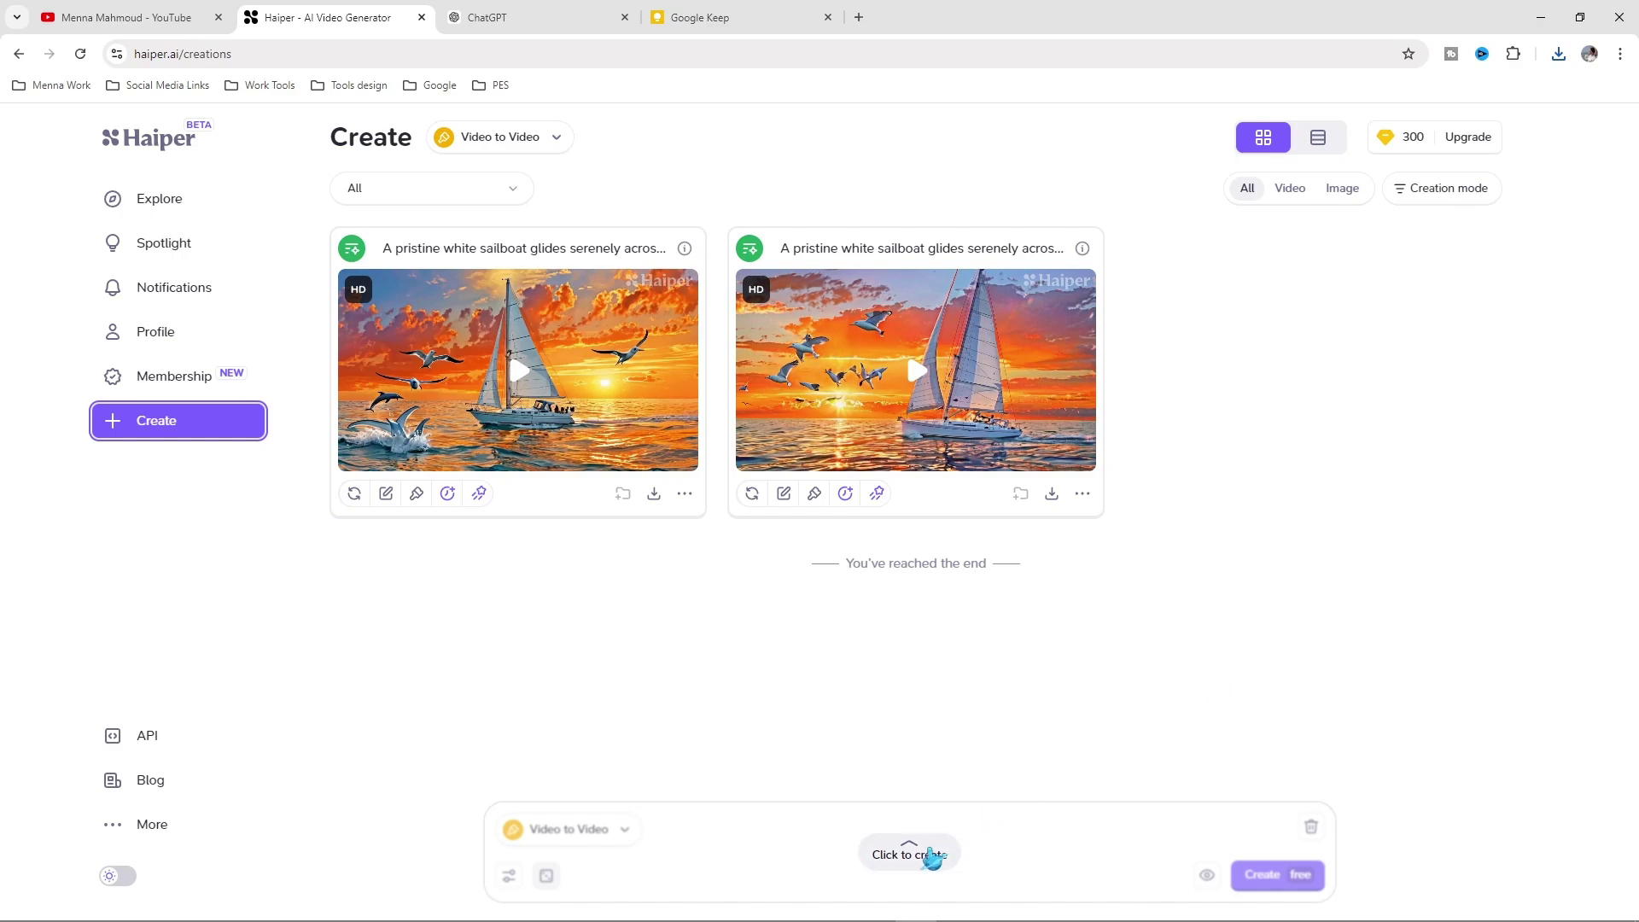
Switch the creation mode to Text to Video and enter the prompt "A young Pharaoh is walking through the temple."
left_click(934, 857)
left_click(910, 854)
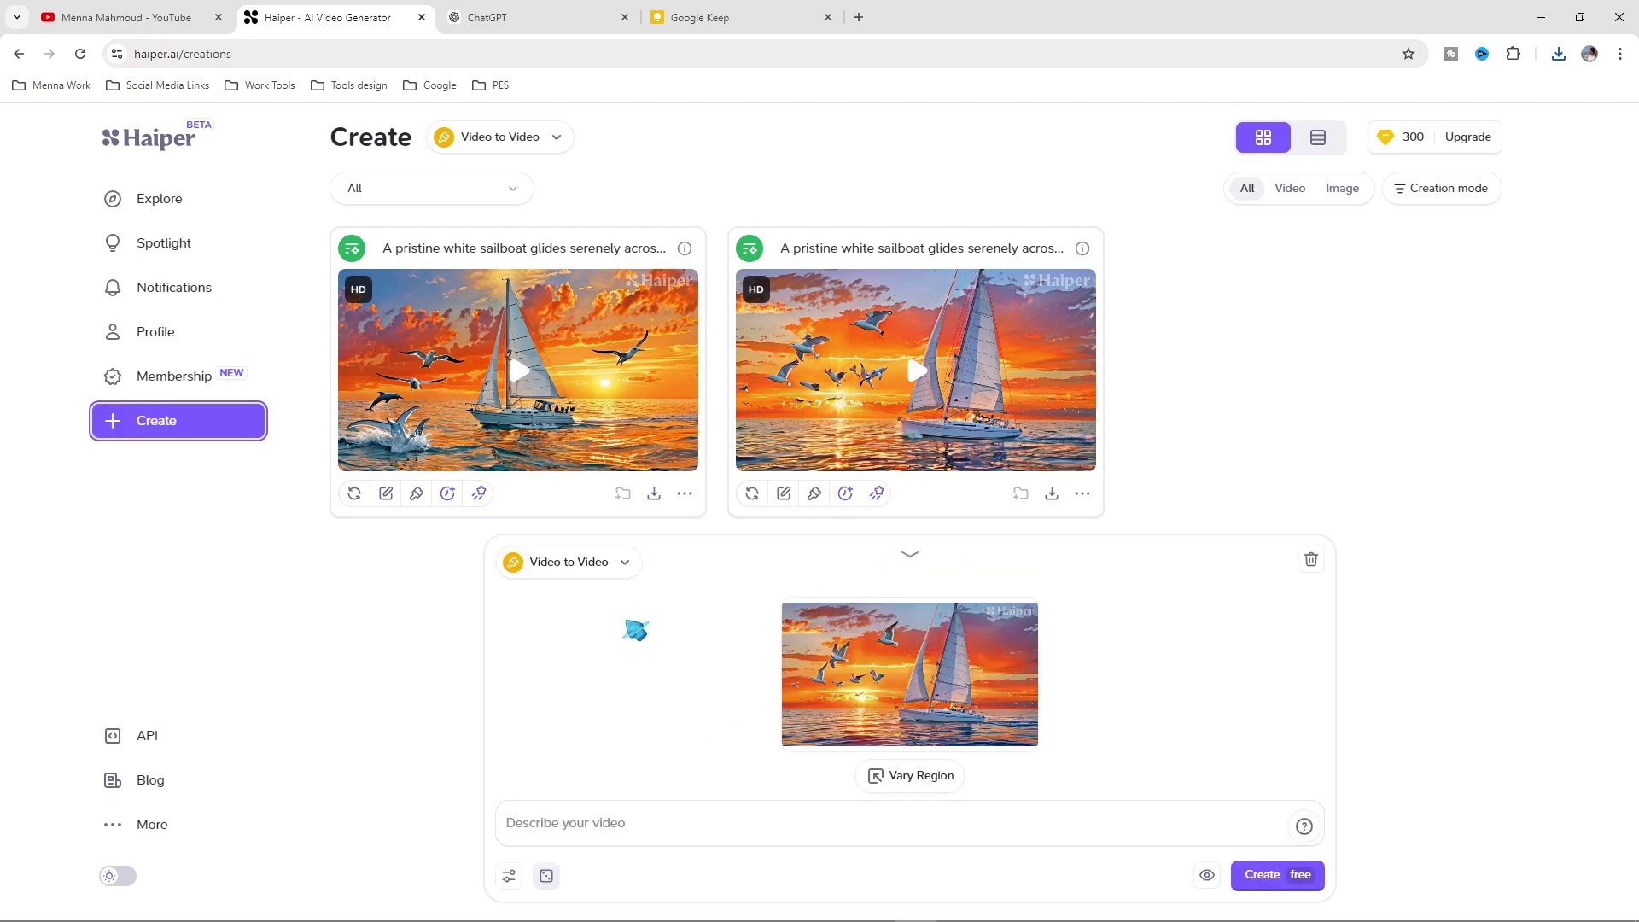
left_click(625, 564)
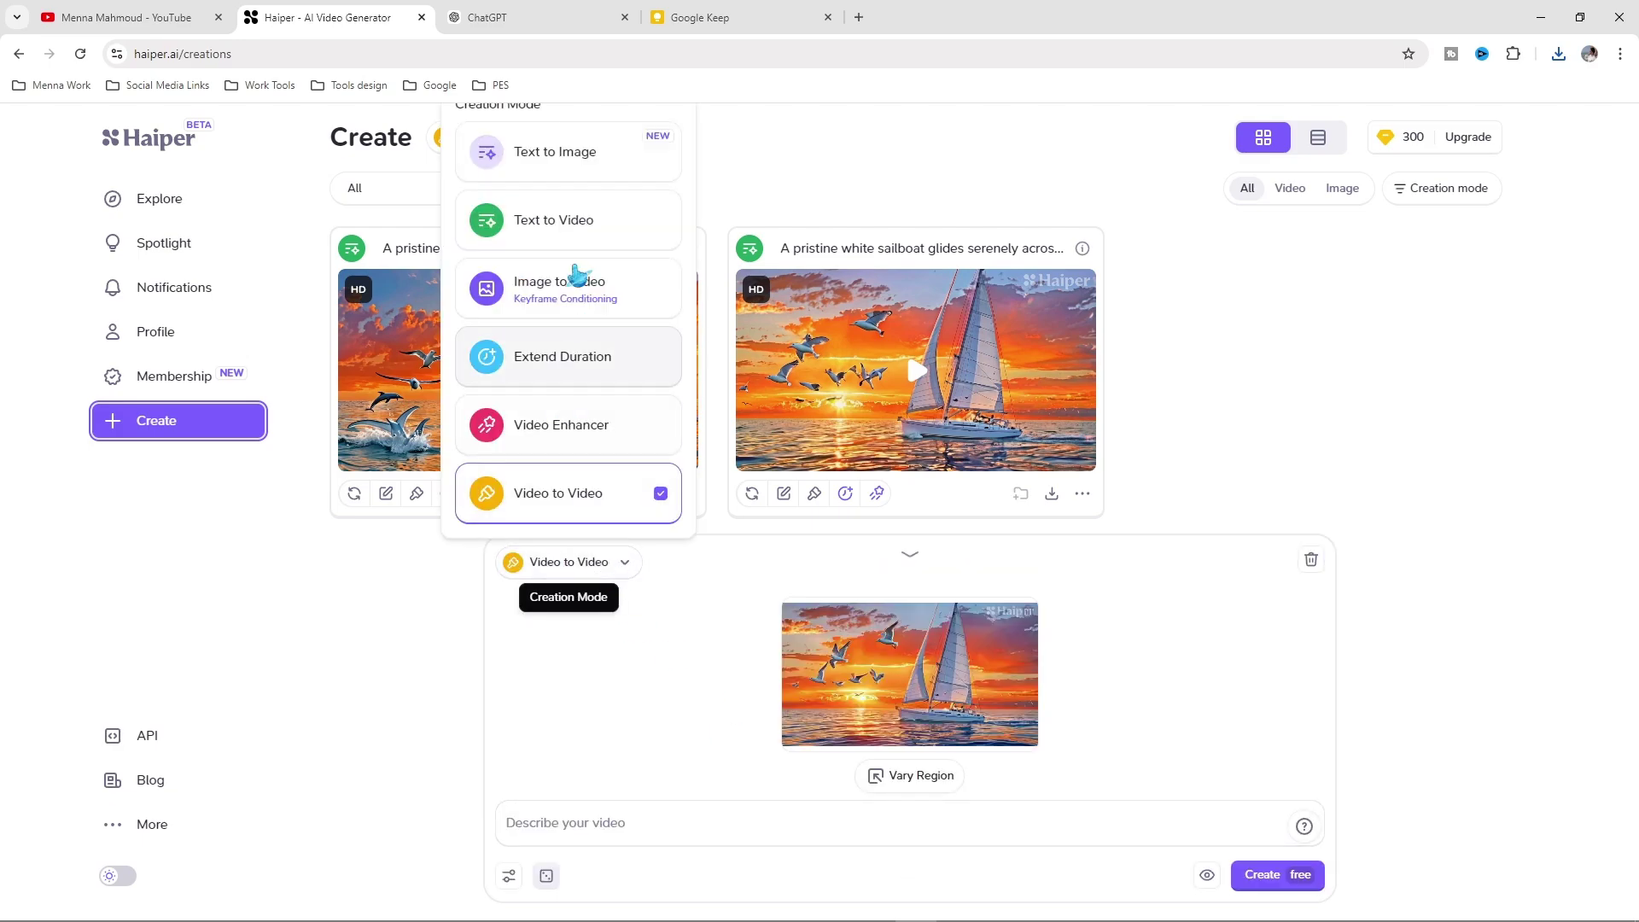
left_click(589, 224)
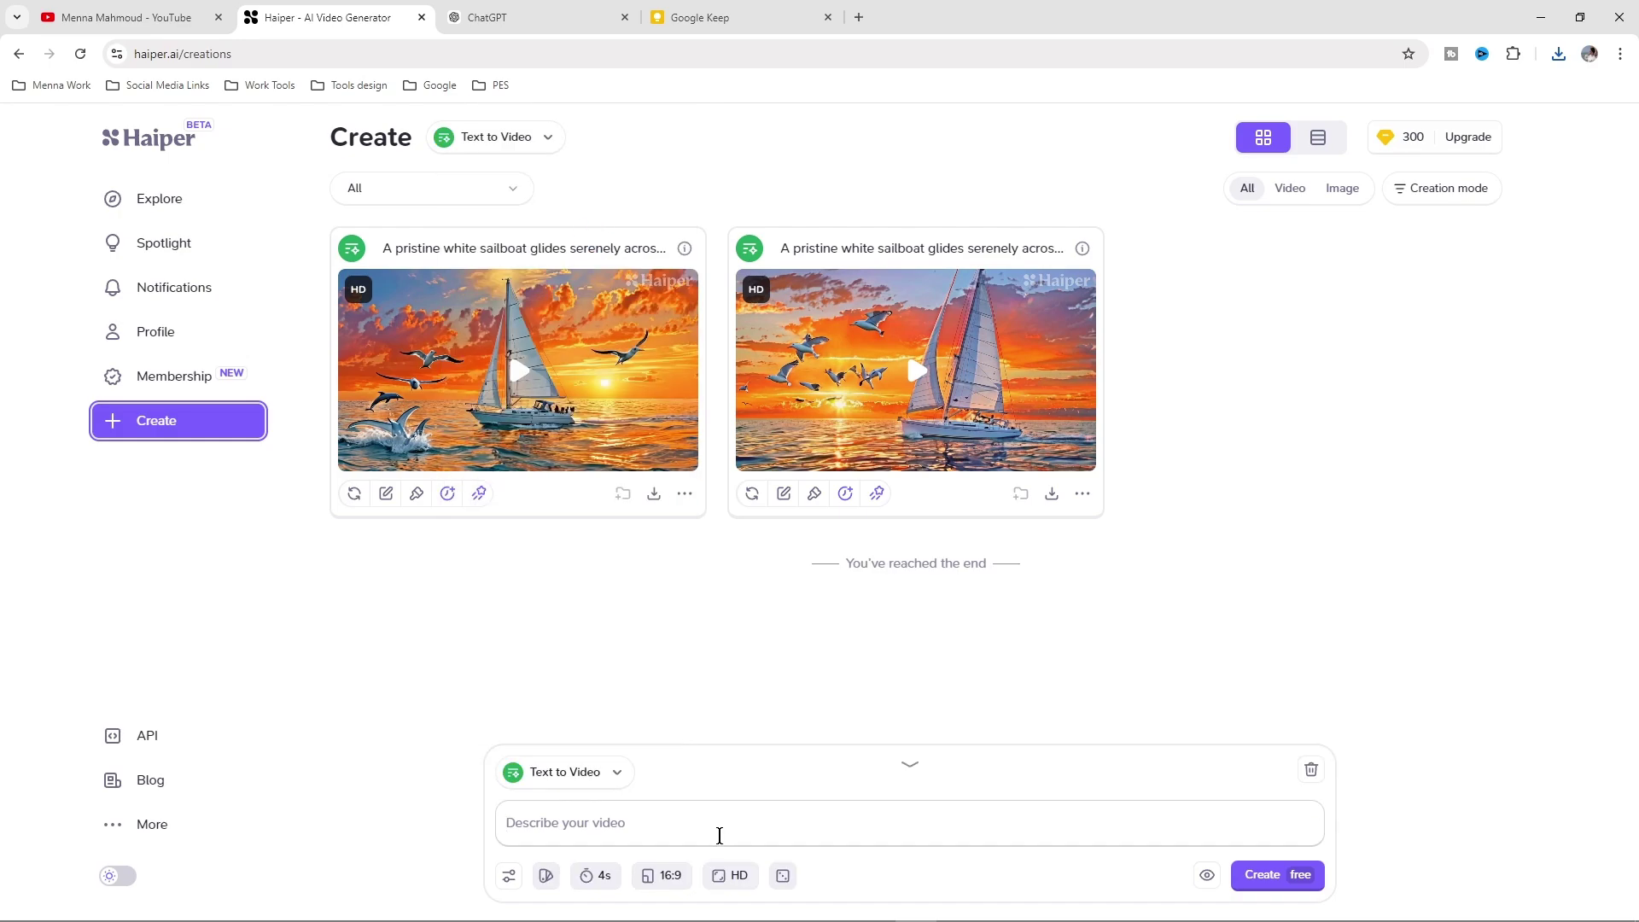
type("A young Pharaoh is walking through the temple.")
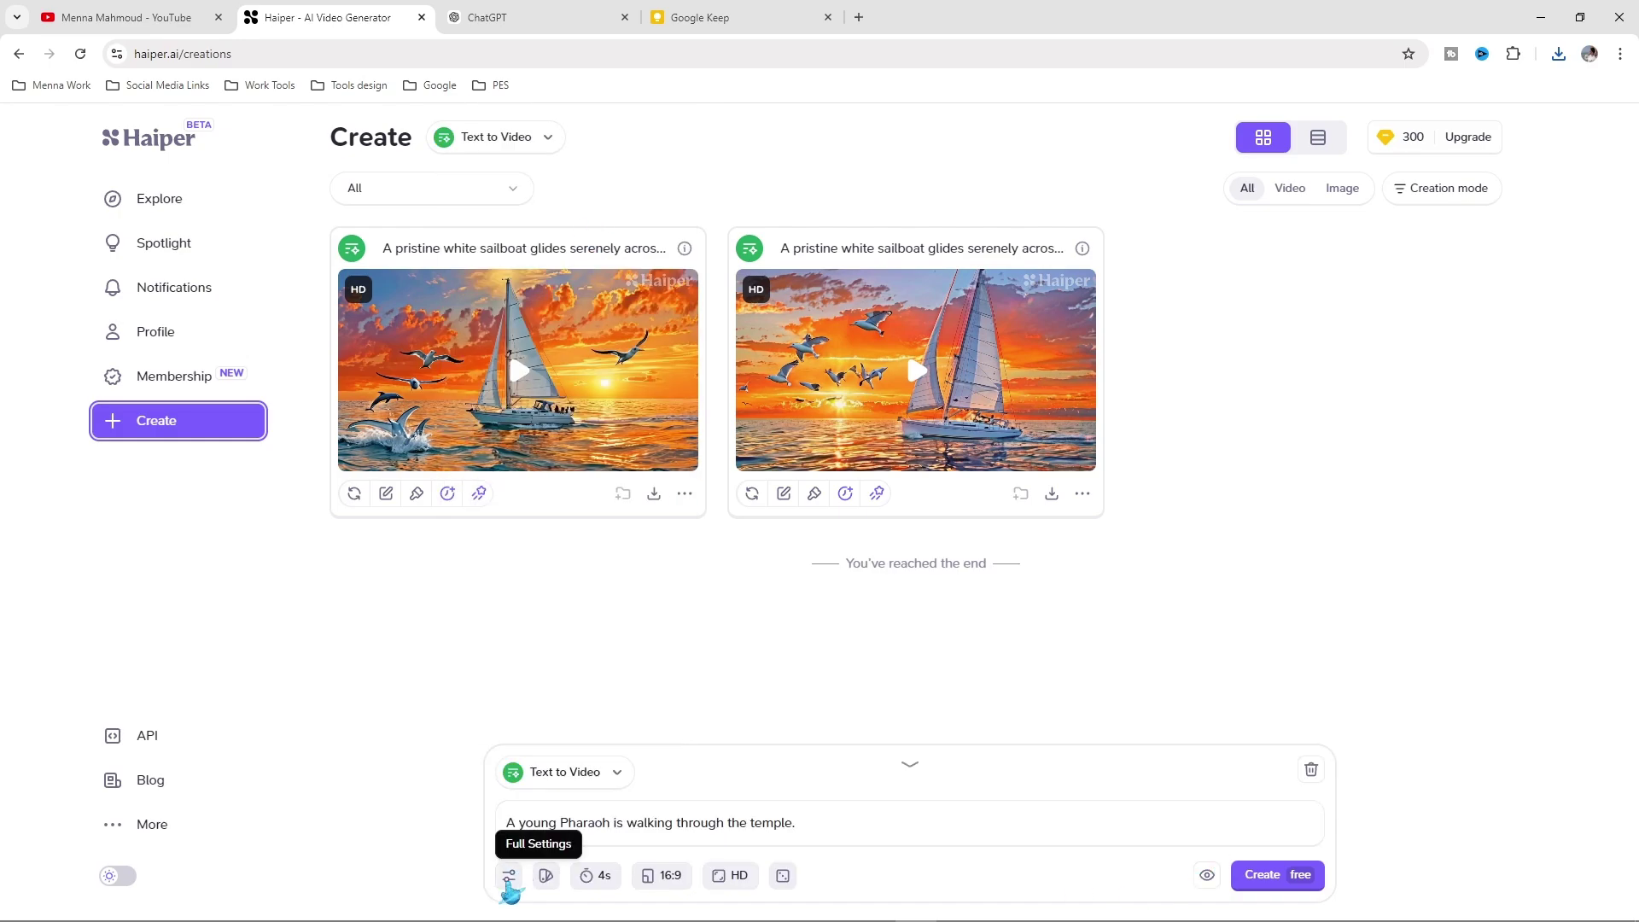
Set the Pharaoh video's aspect ratio to 9:16 in the full settings and generate it
left_click(508, 875)
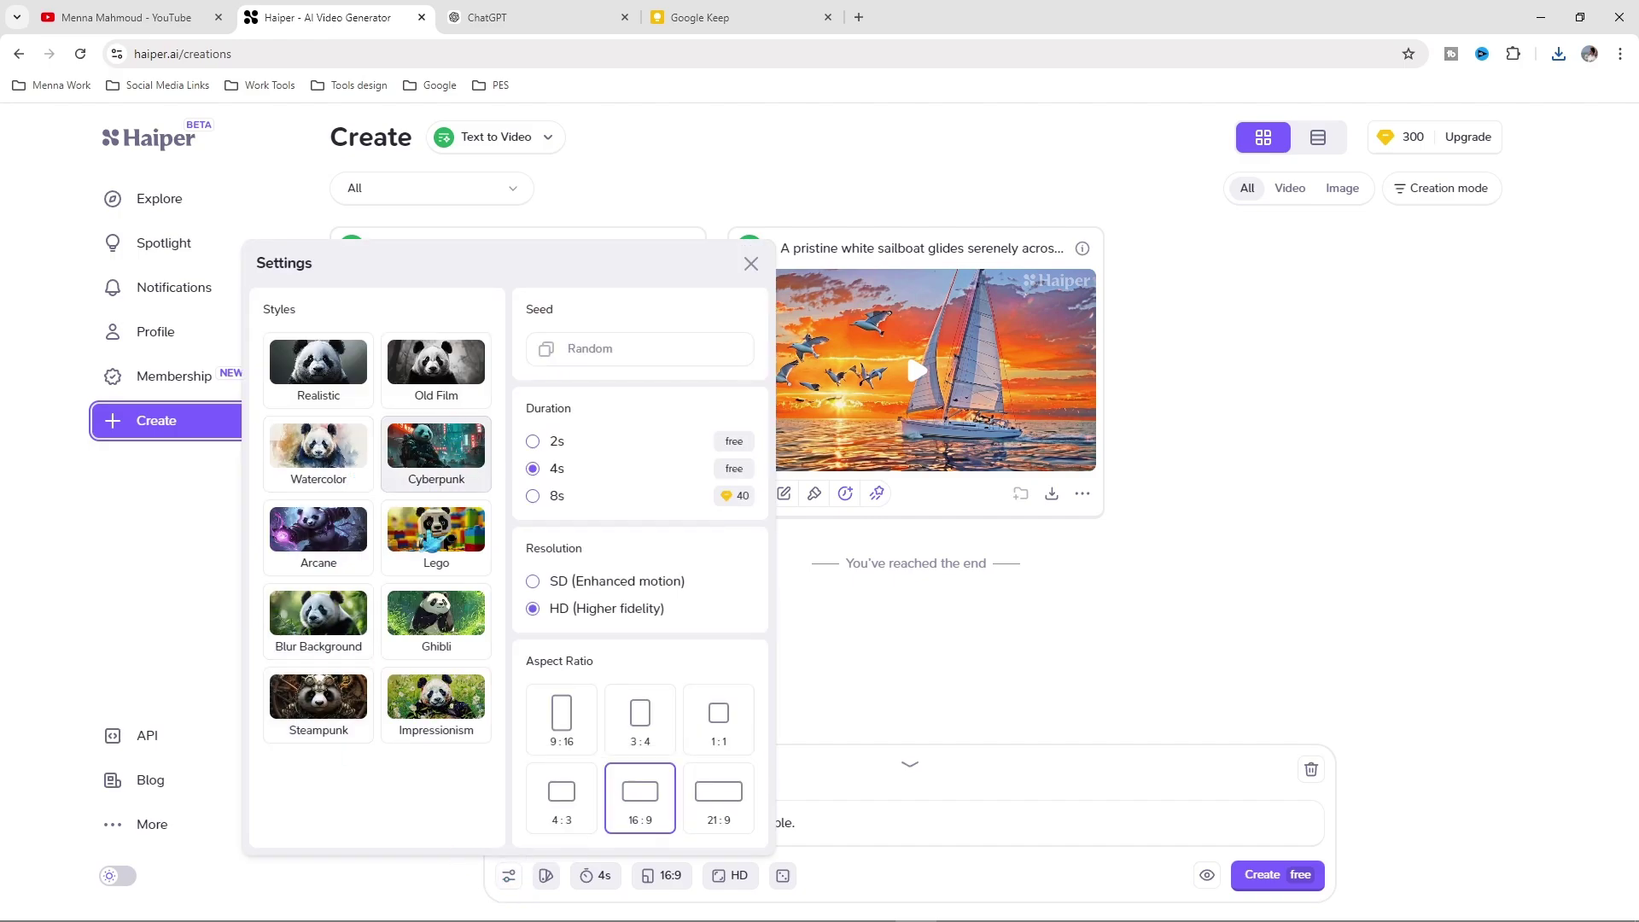
left_click(461, 733)
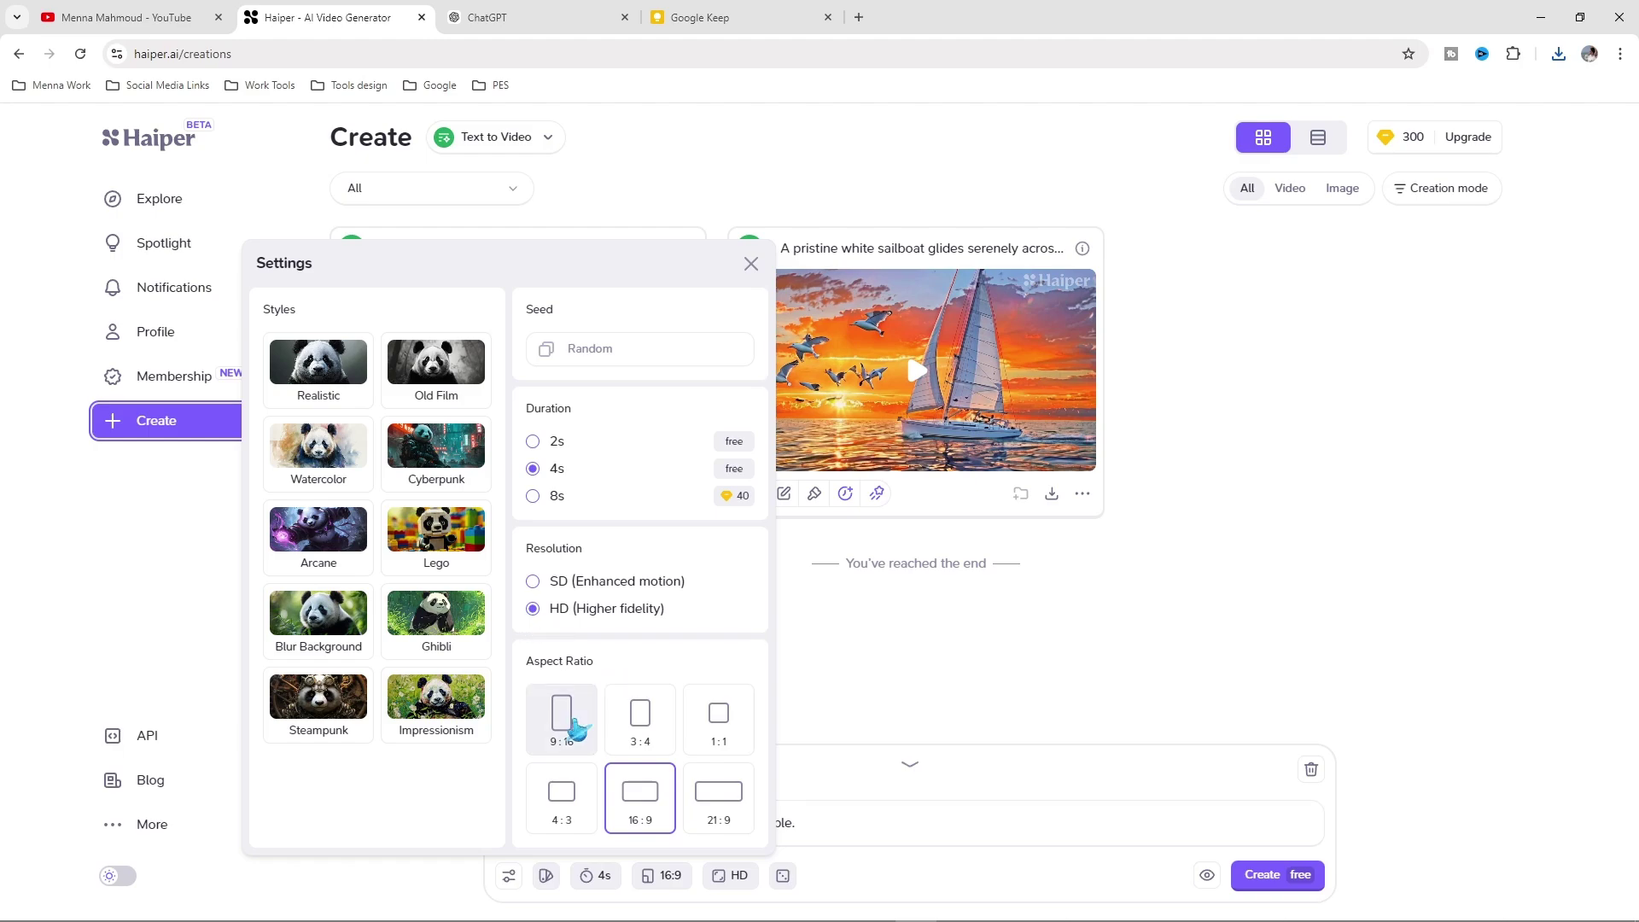
left_click(570, 740)
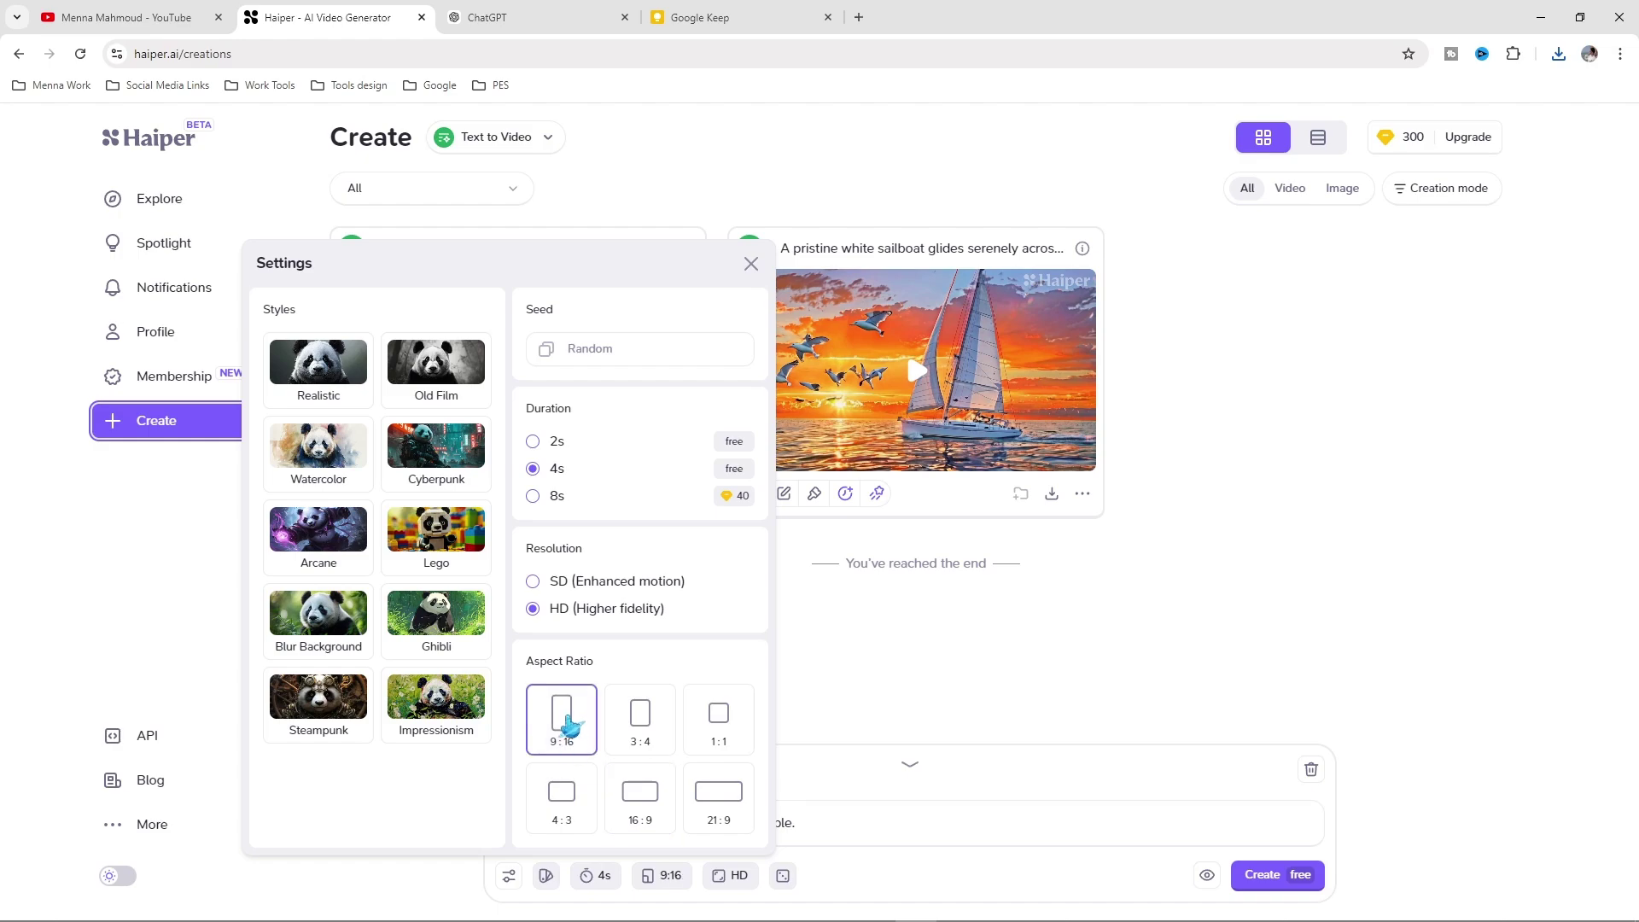
left_click(1147, 840)
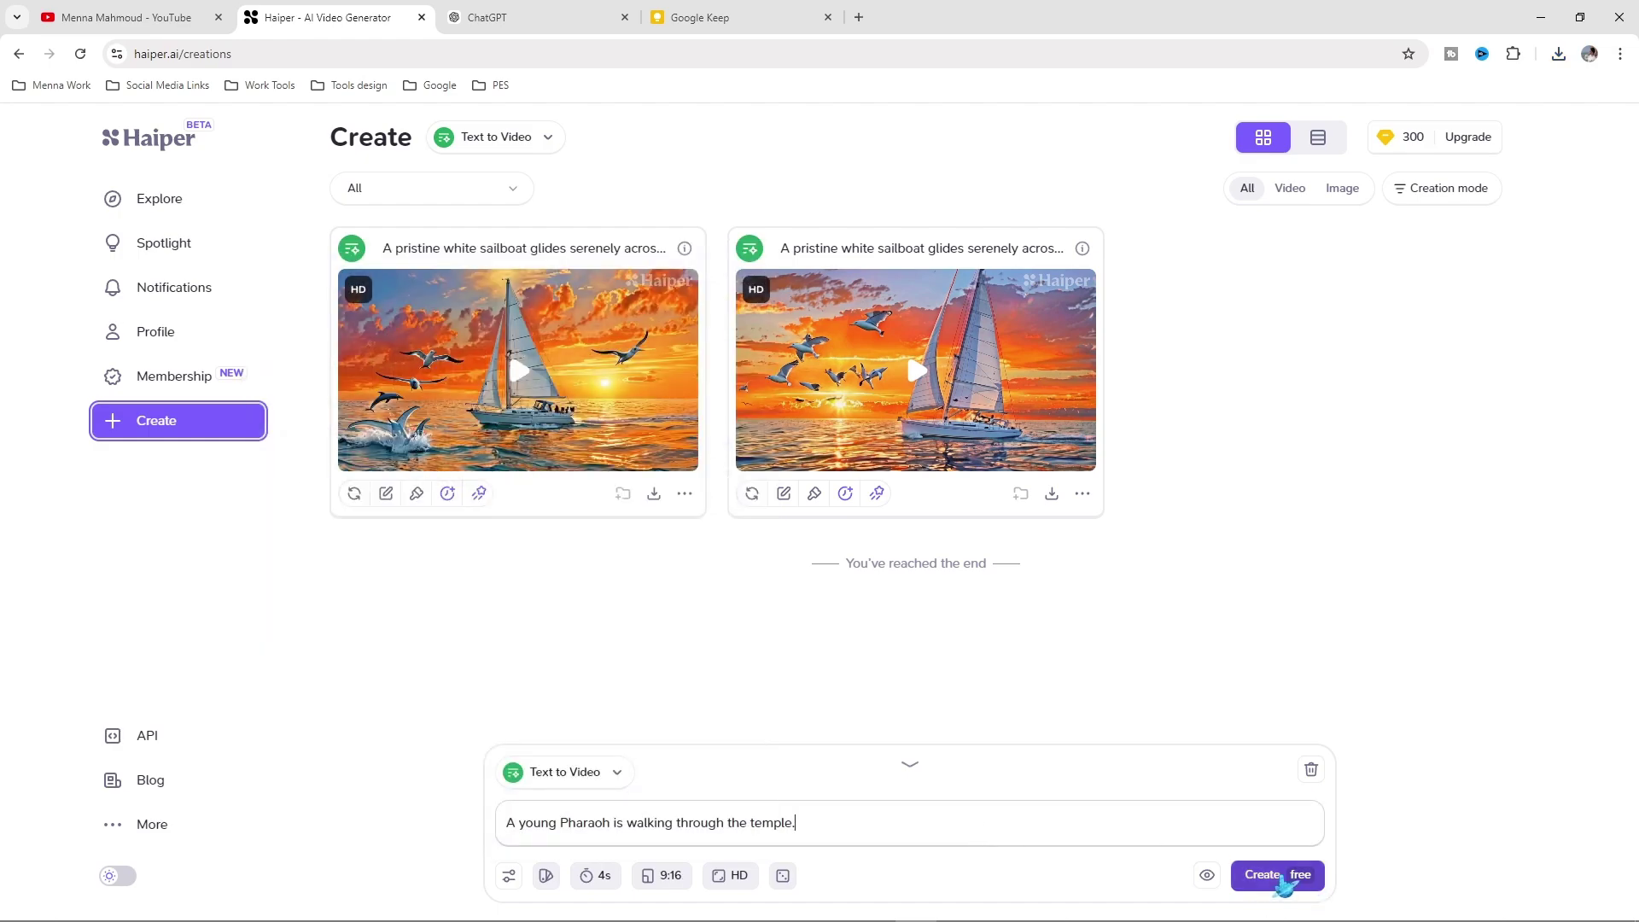
left_click(1281, 879)
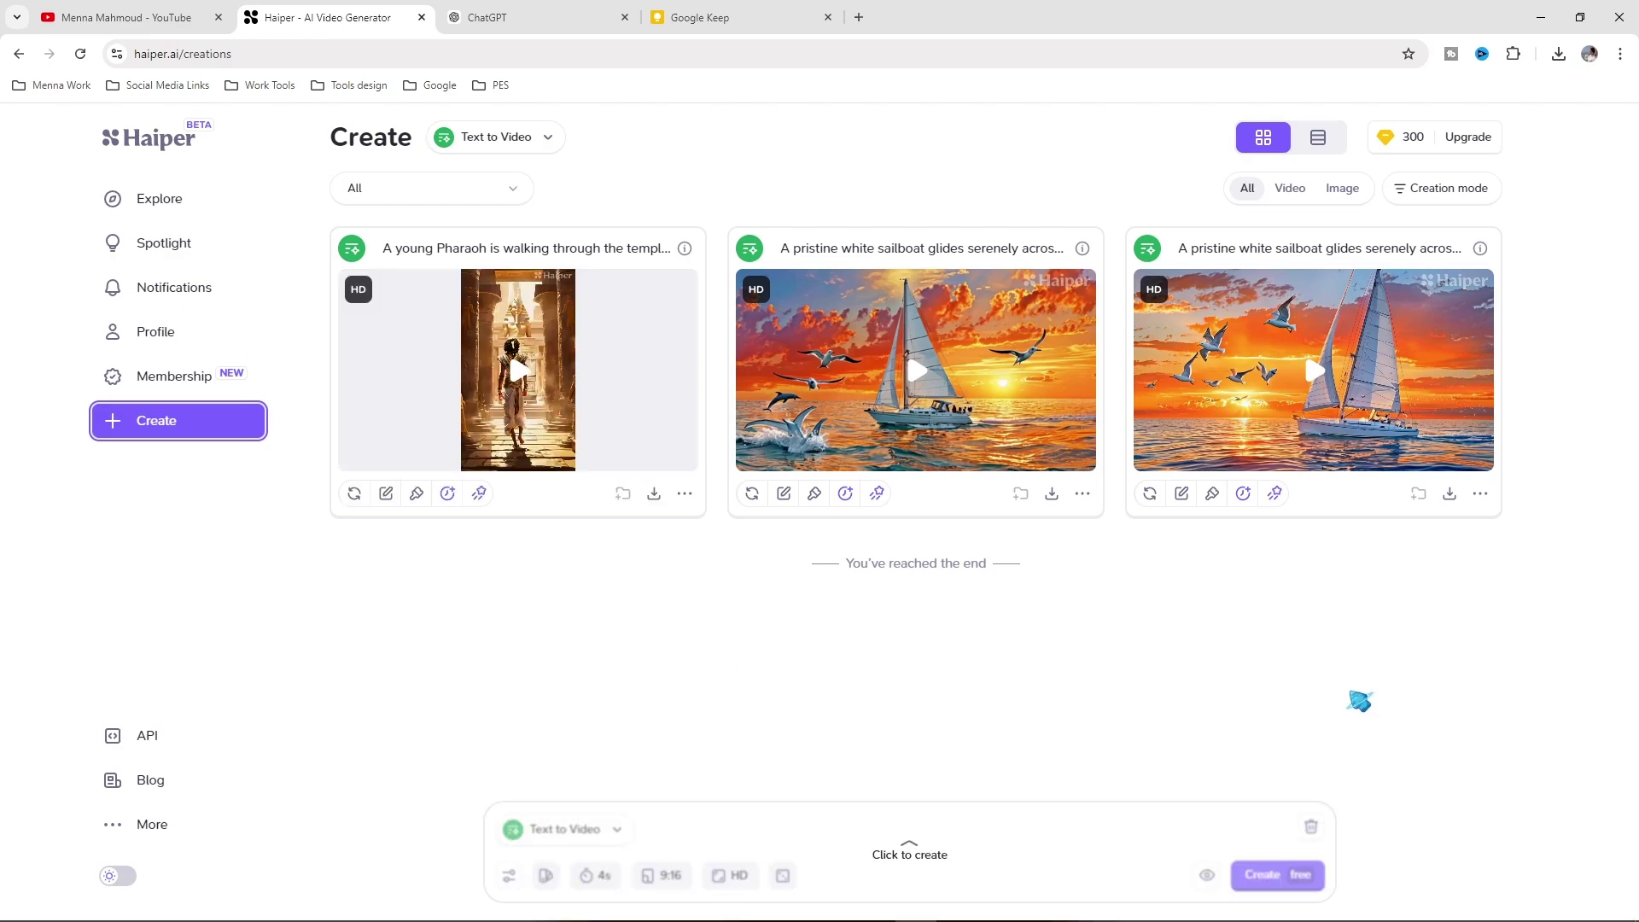
Play the generated Pharaoh video in full screen and download it to the ai video folder
left_click(542, 395)
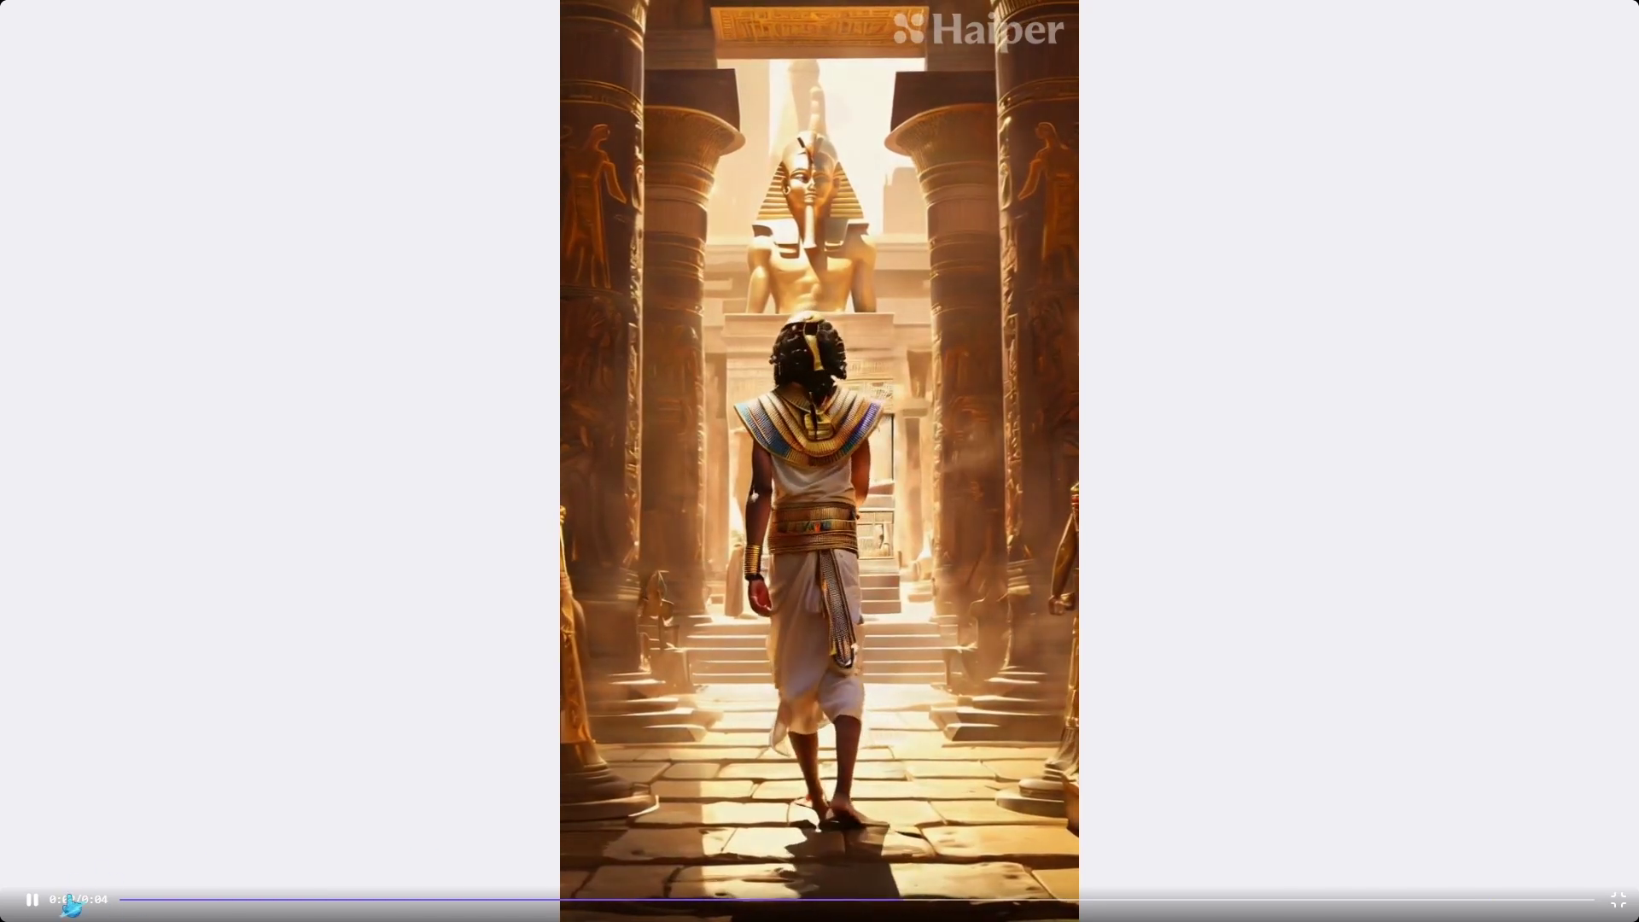
key("Escape")
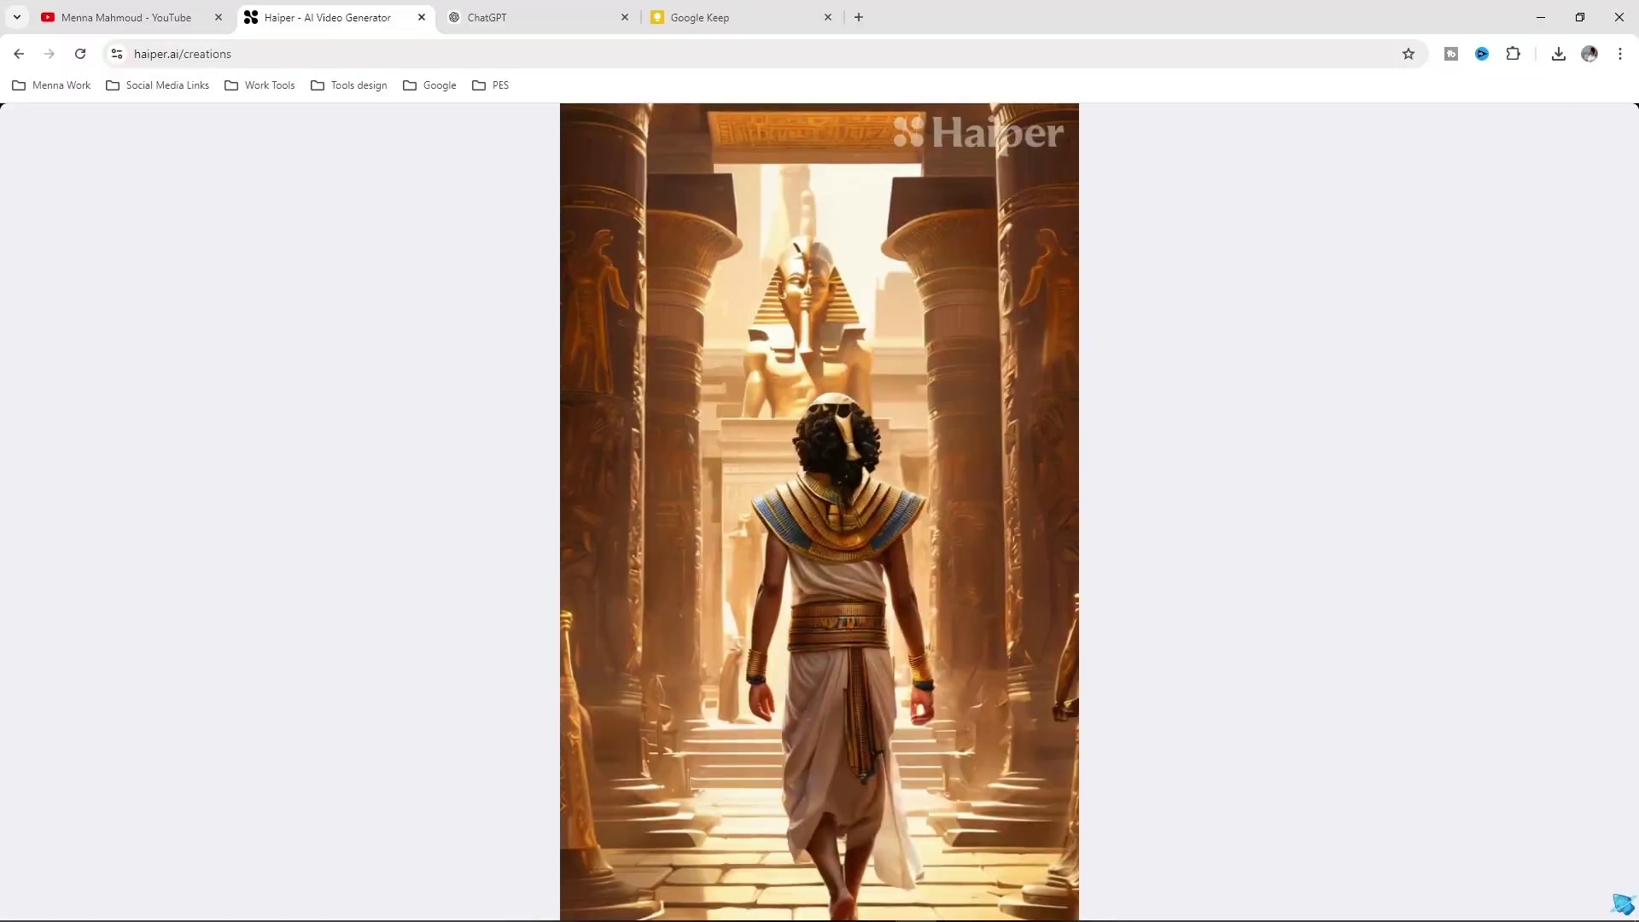
key("Escape")
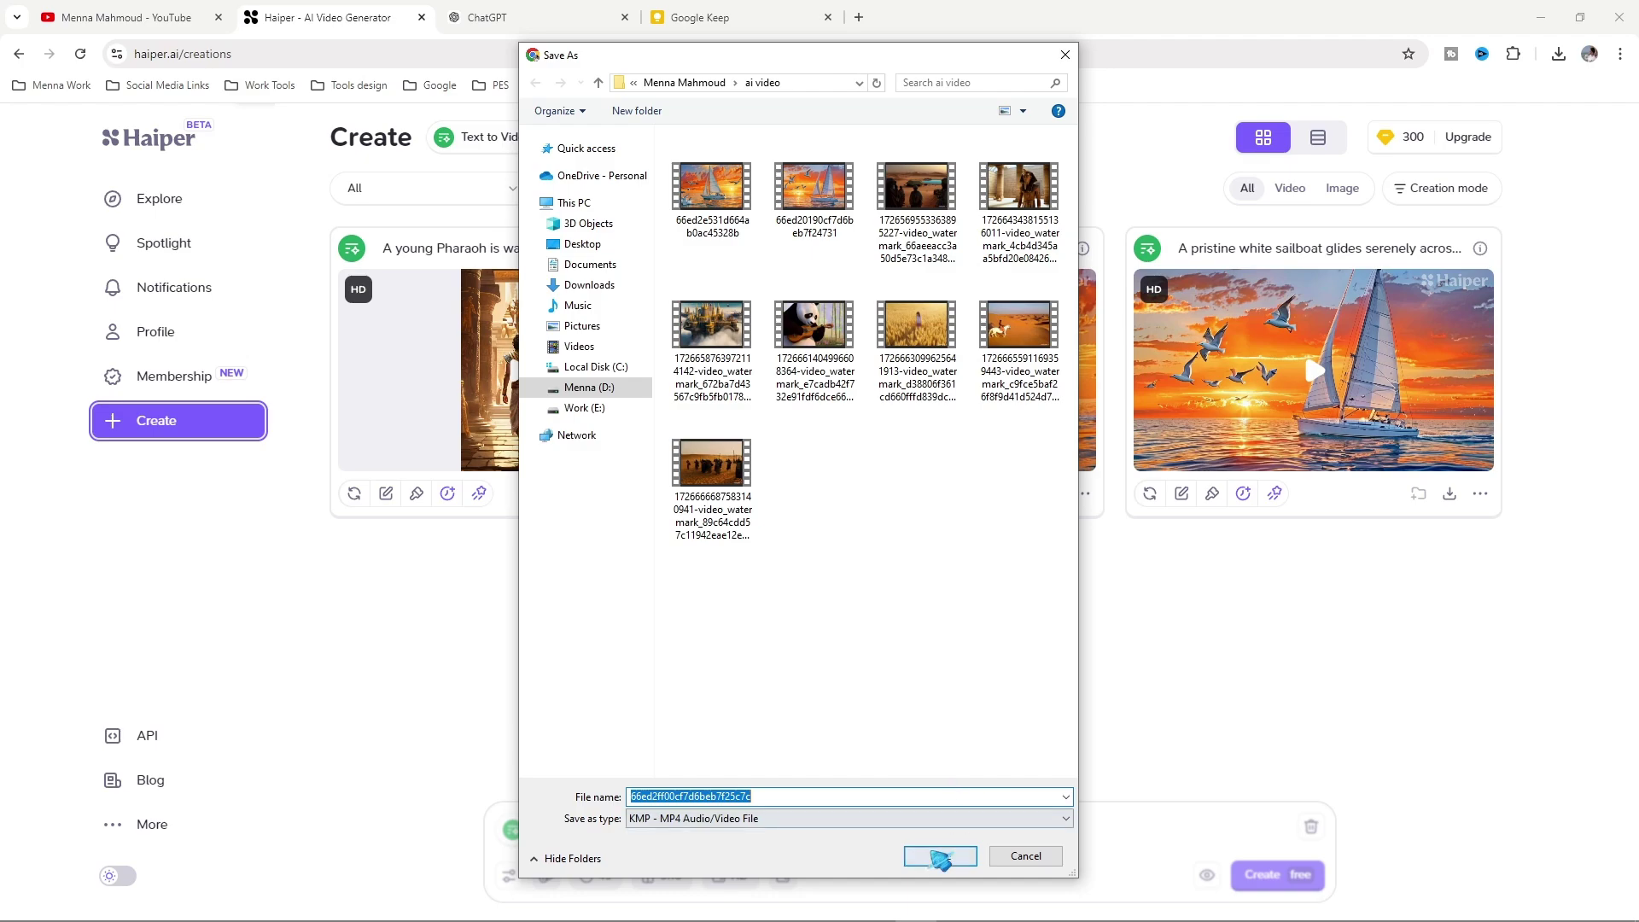
left_click(941, 857)
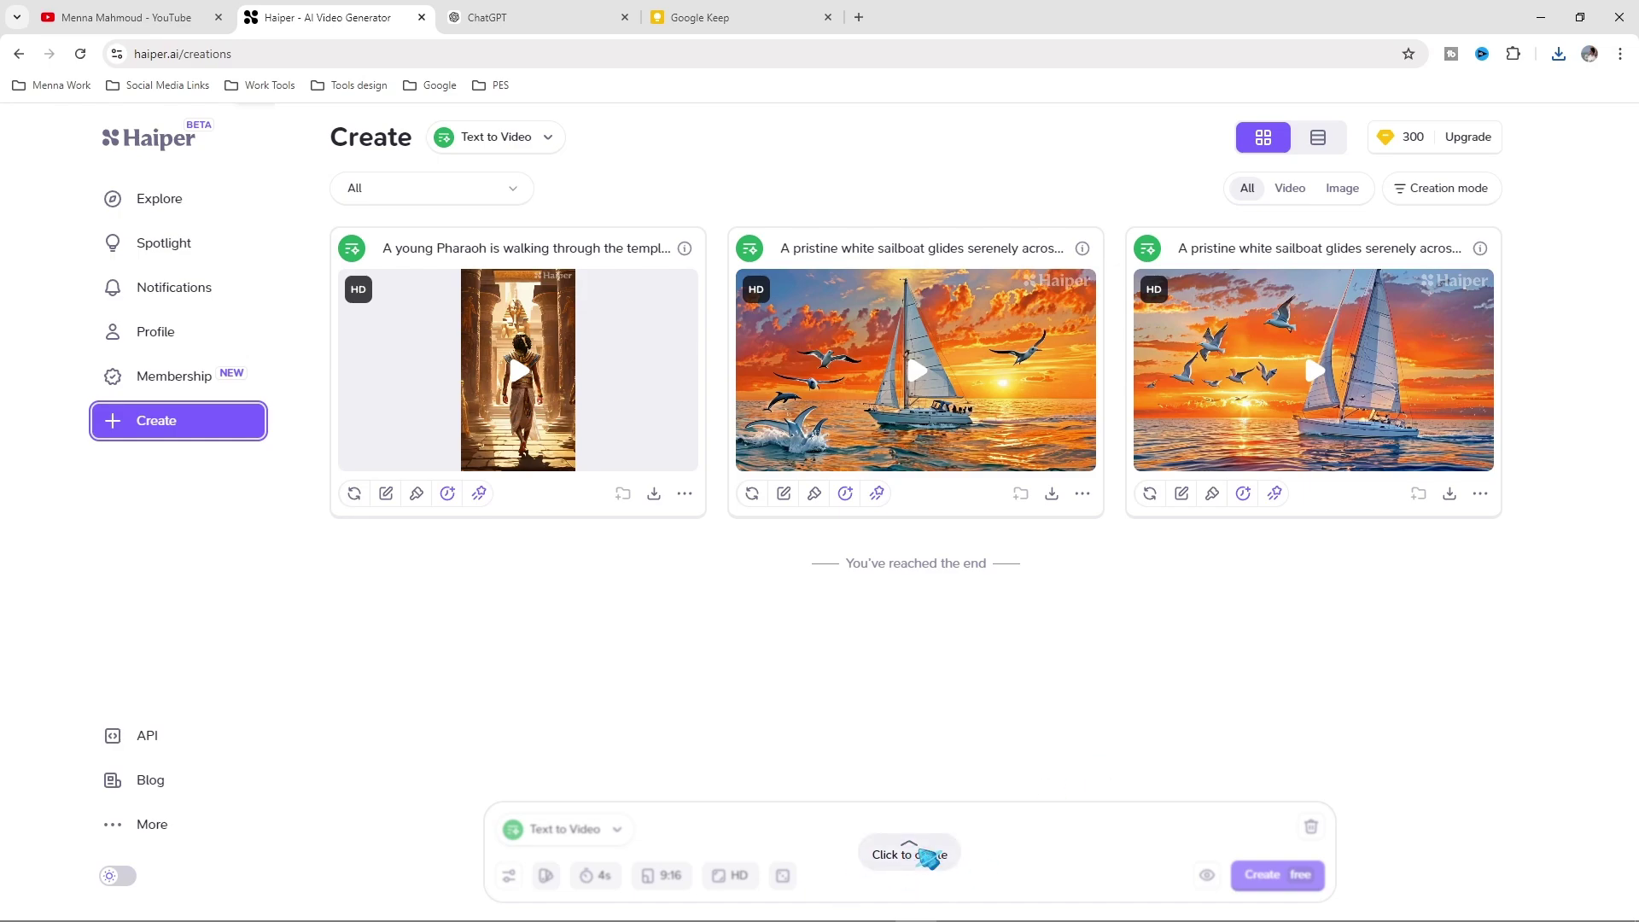
Generate a 4s, 16:9 HD video from the Arabic prompt "رجل يركب حصان ابيض في الصحراء" and play it in full screen
left_click(928, 858)
type("رجل يركب حصان ابيض في الصحراء")
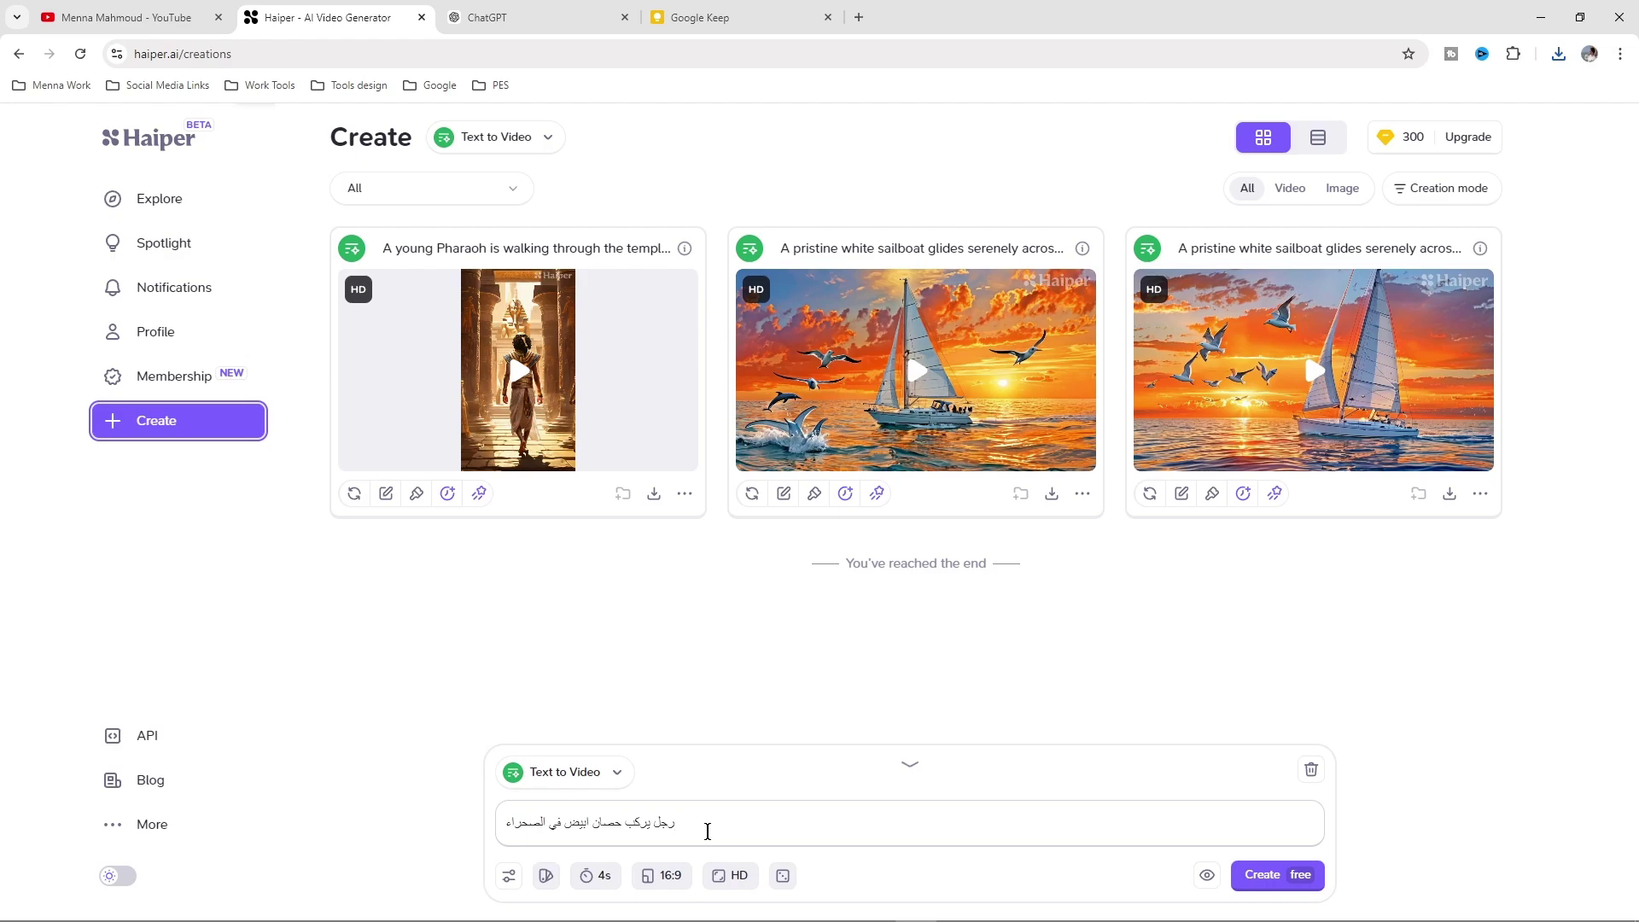
left_click(510, 876)
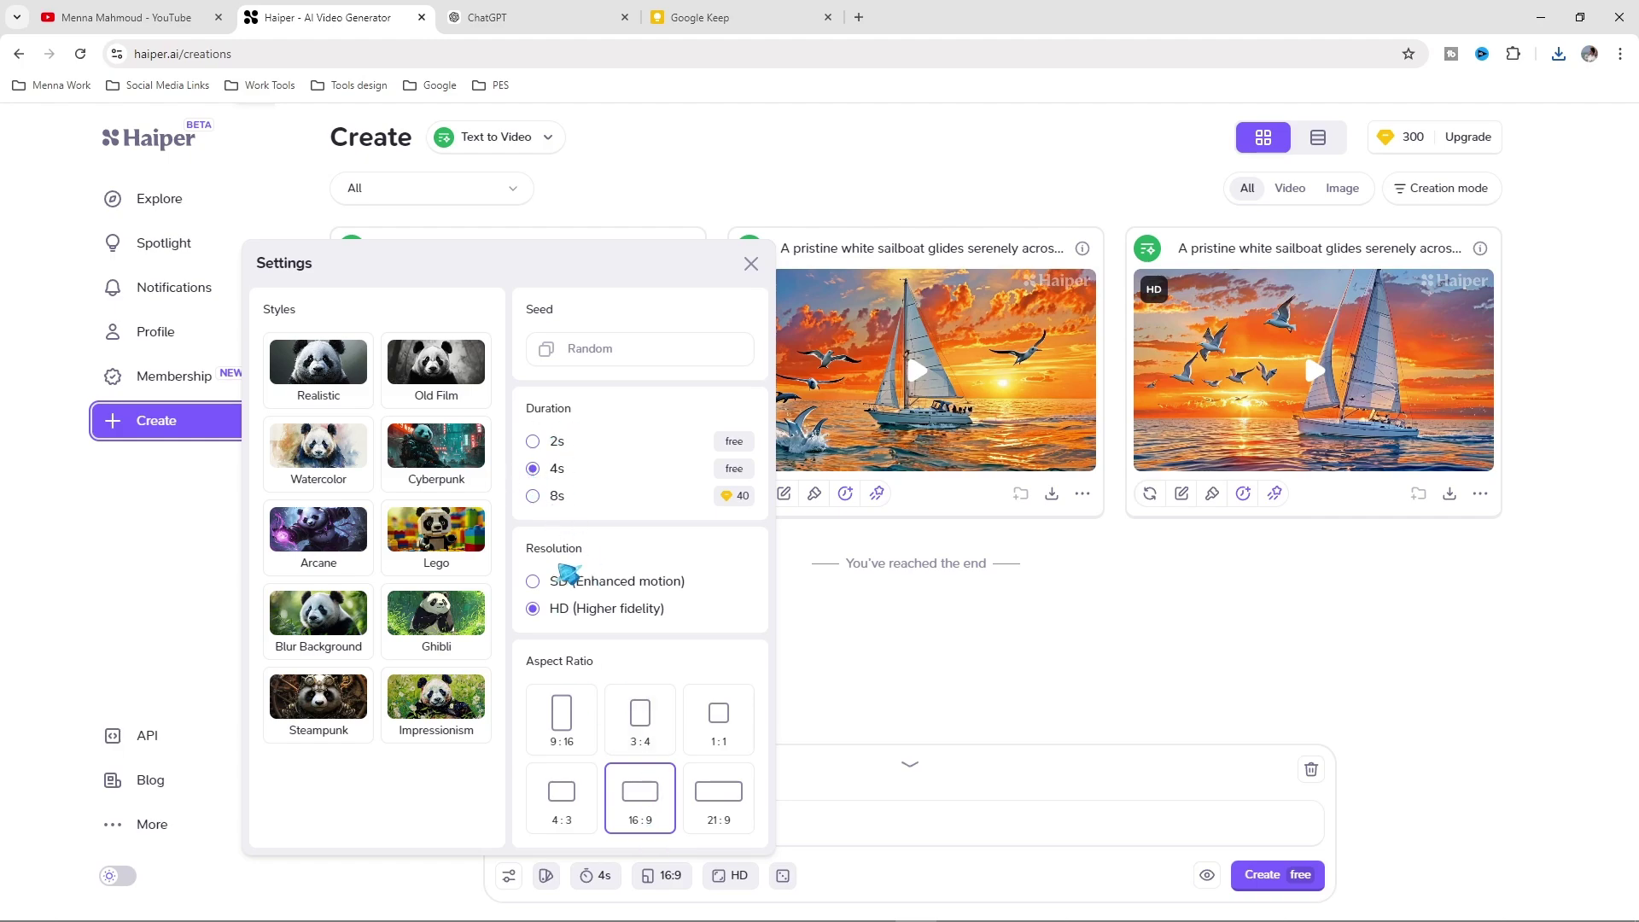
left_click(1304, 867)
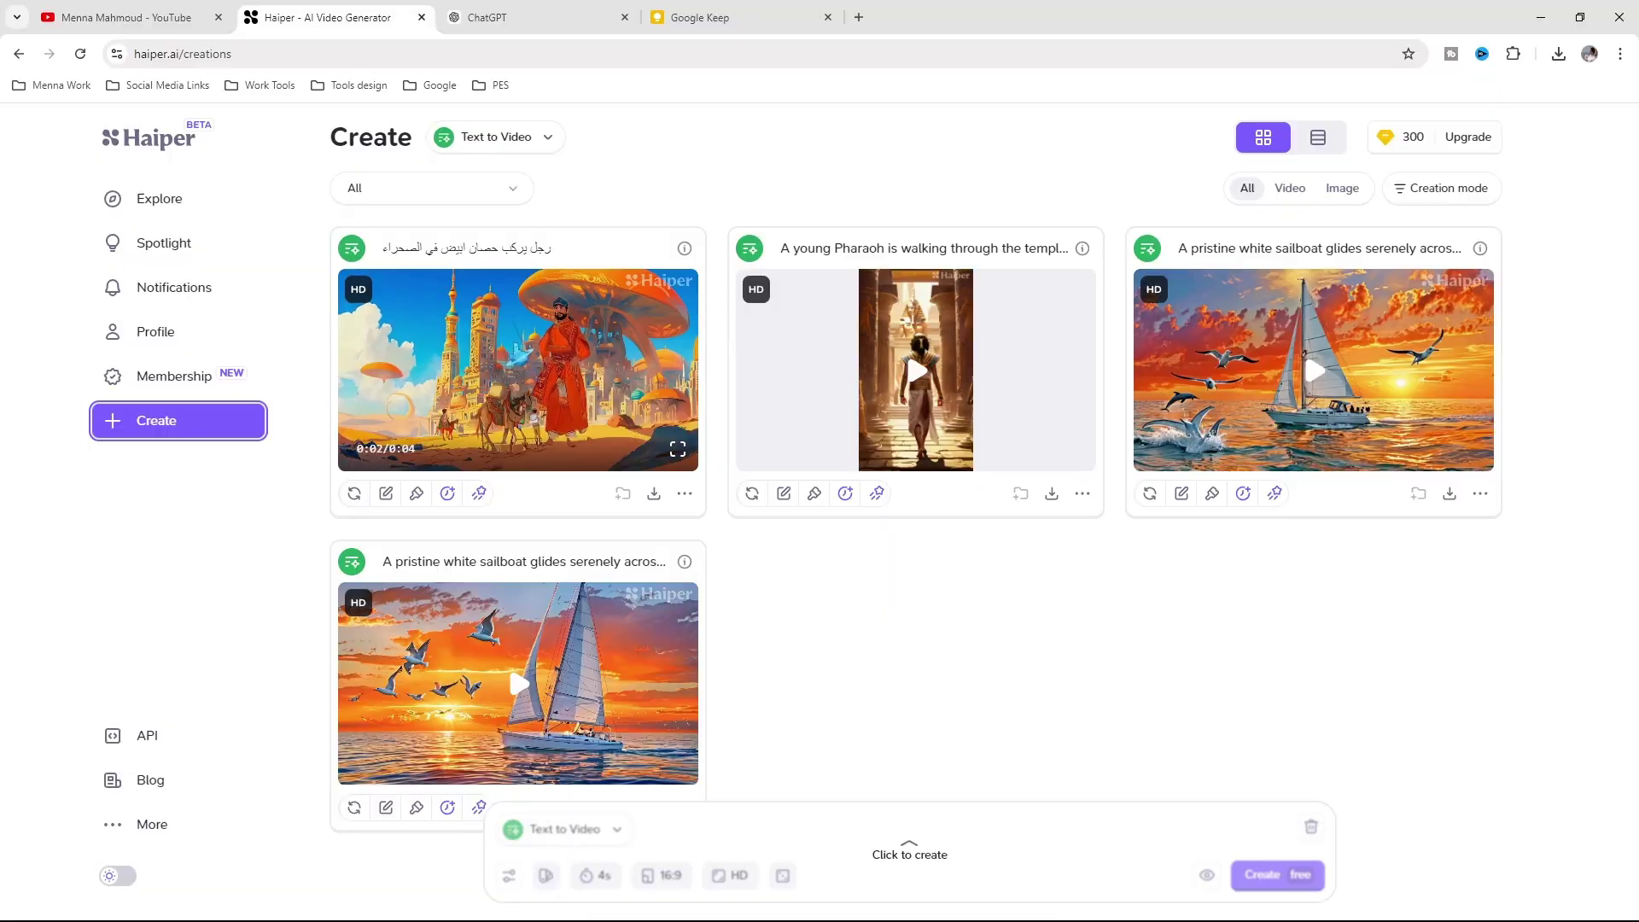
left_click(674, 453)
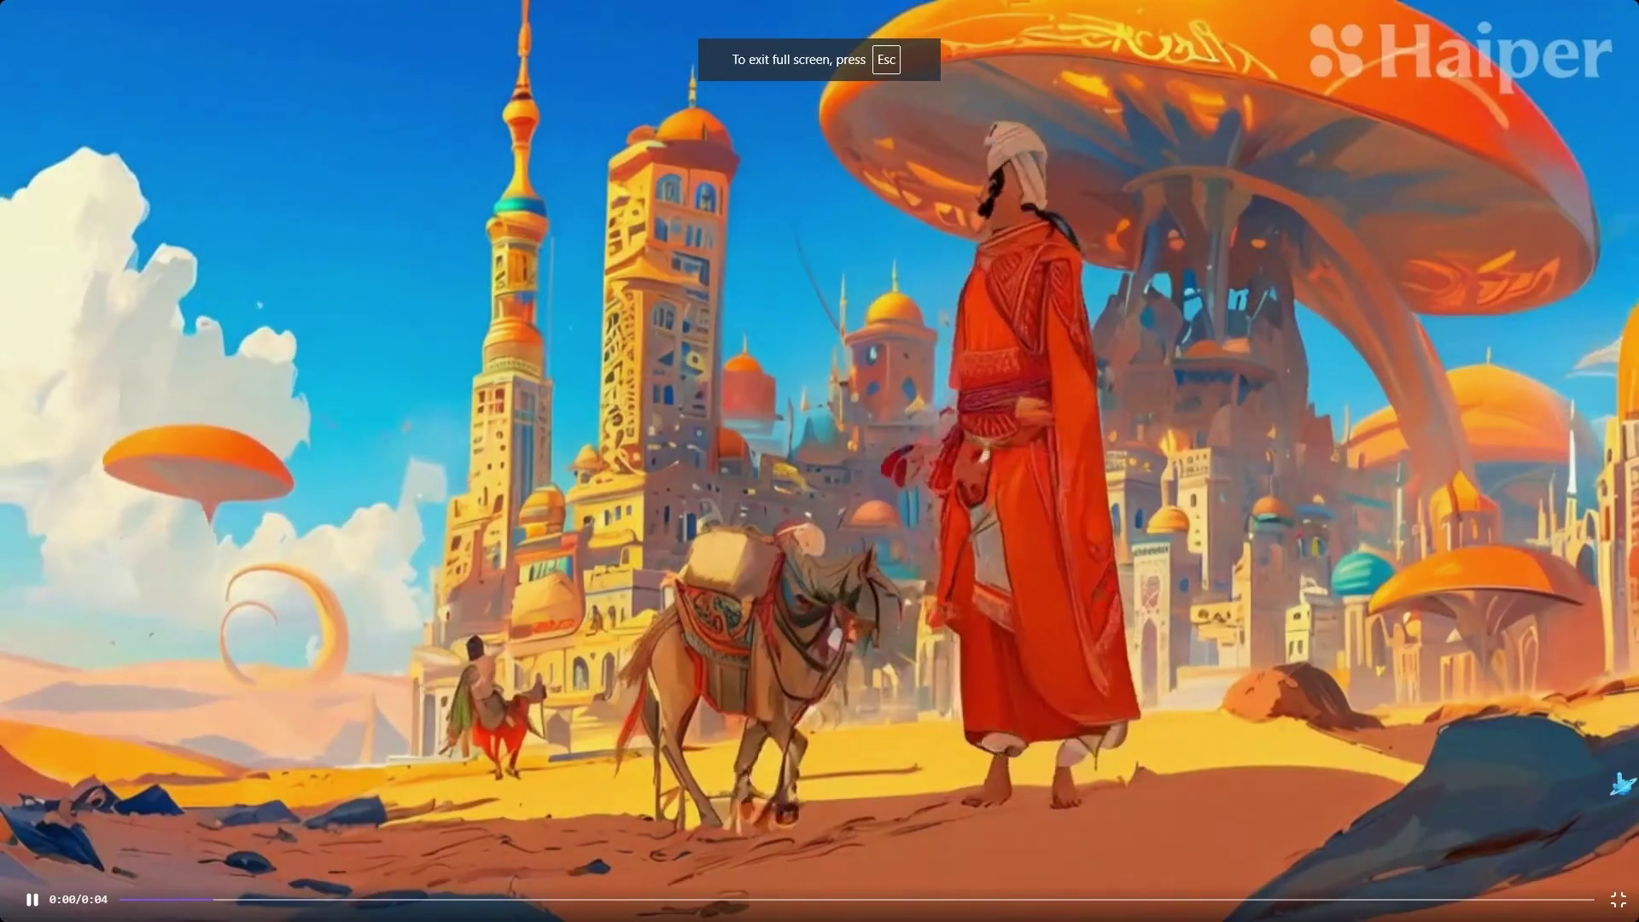
left_click(1616, 900)
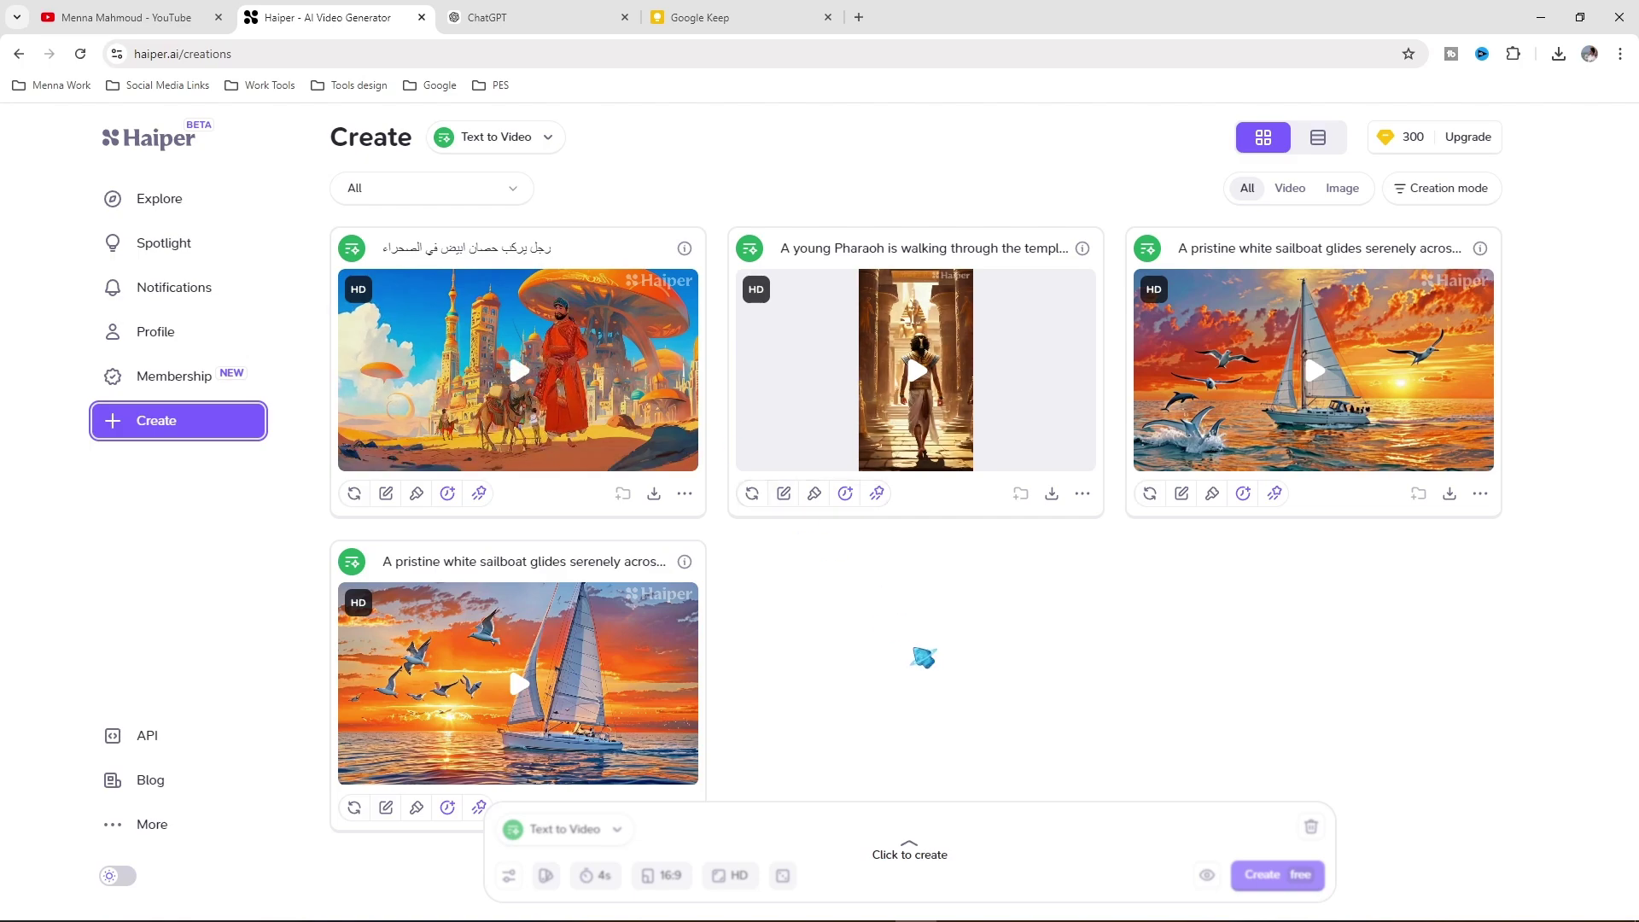
Start a Text to Image creation from Haiper's Explore page and fill in the English ancient Egyptian civilization prompt copied from ChatGPT
key("alt+Left")
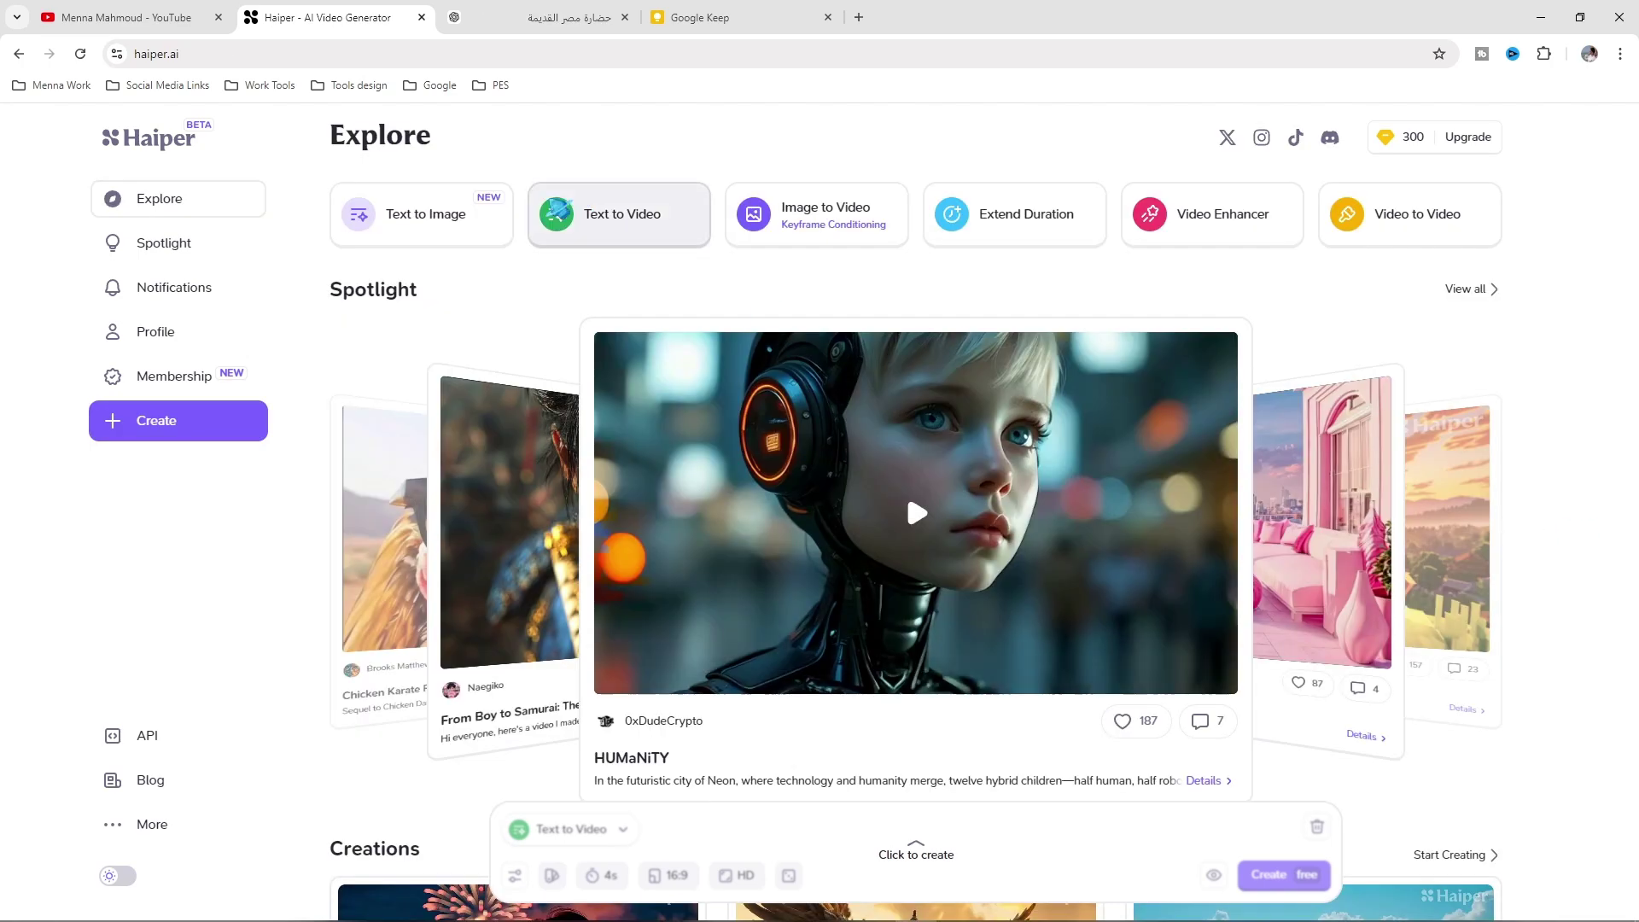
left_click(461, 216)
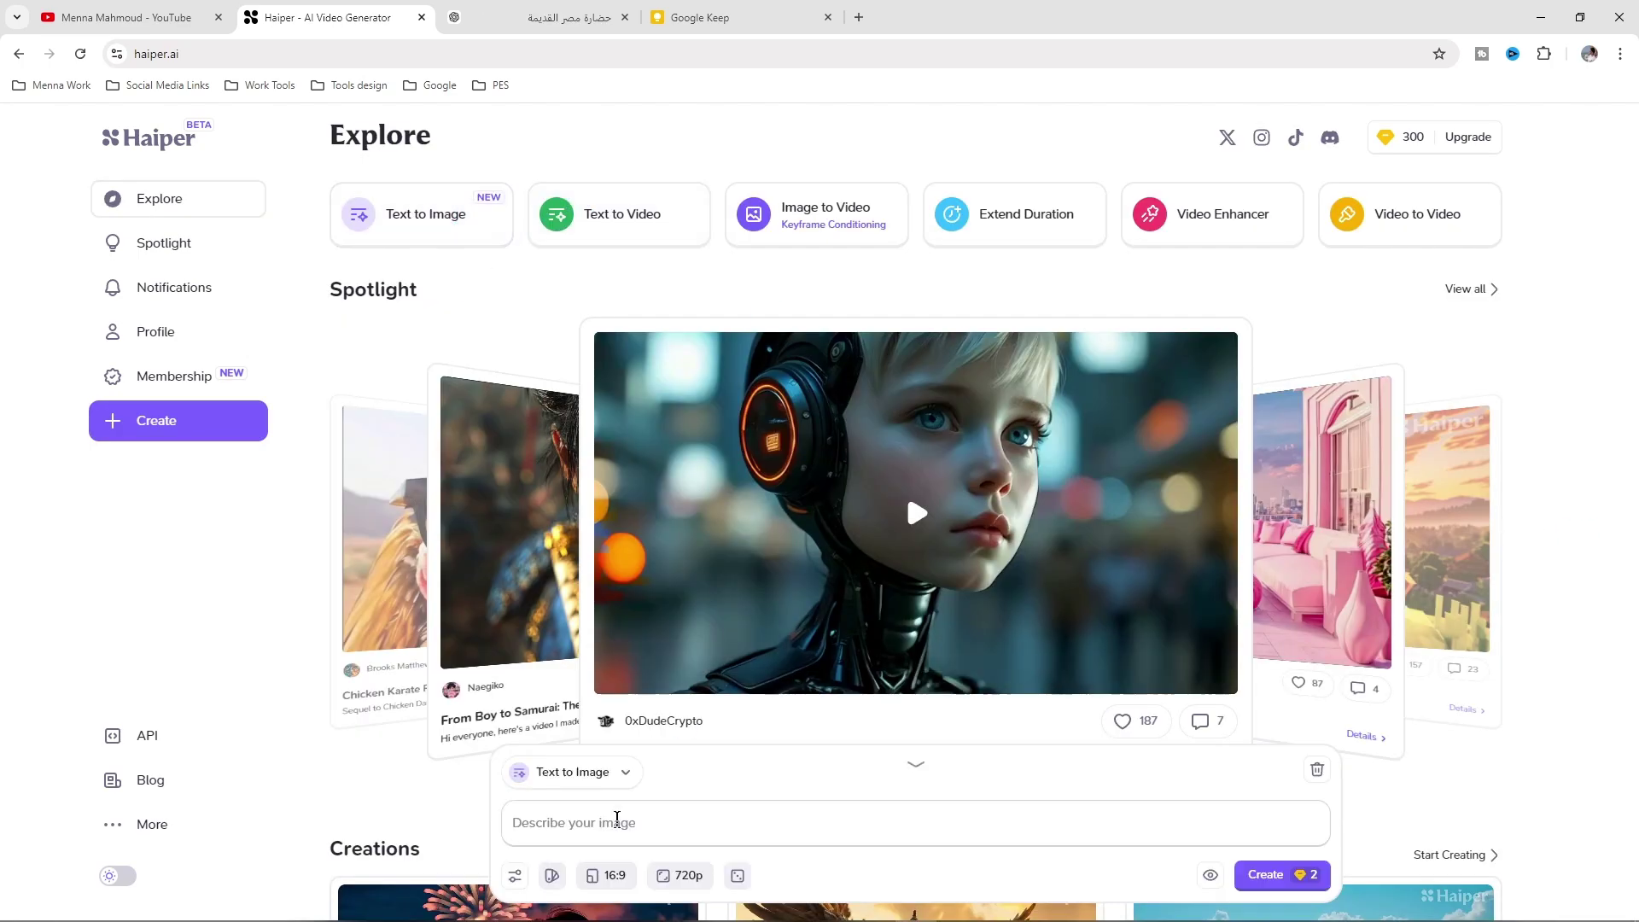
key("ctrl+Tab")
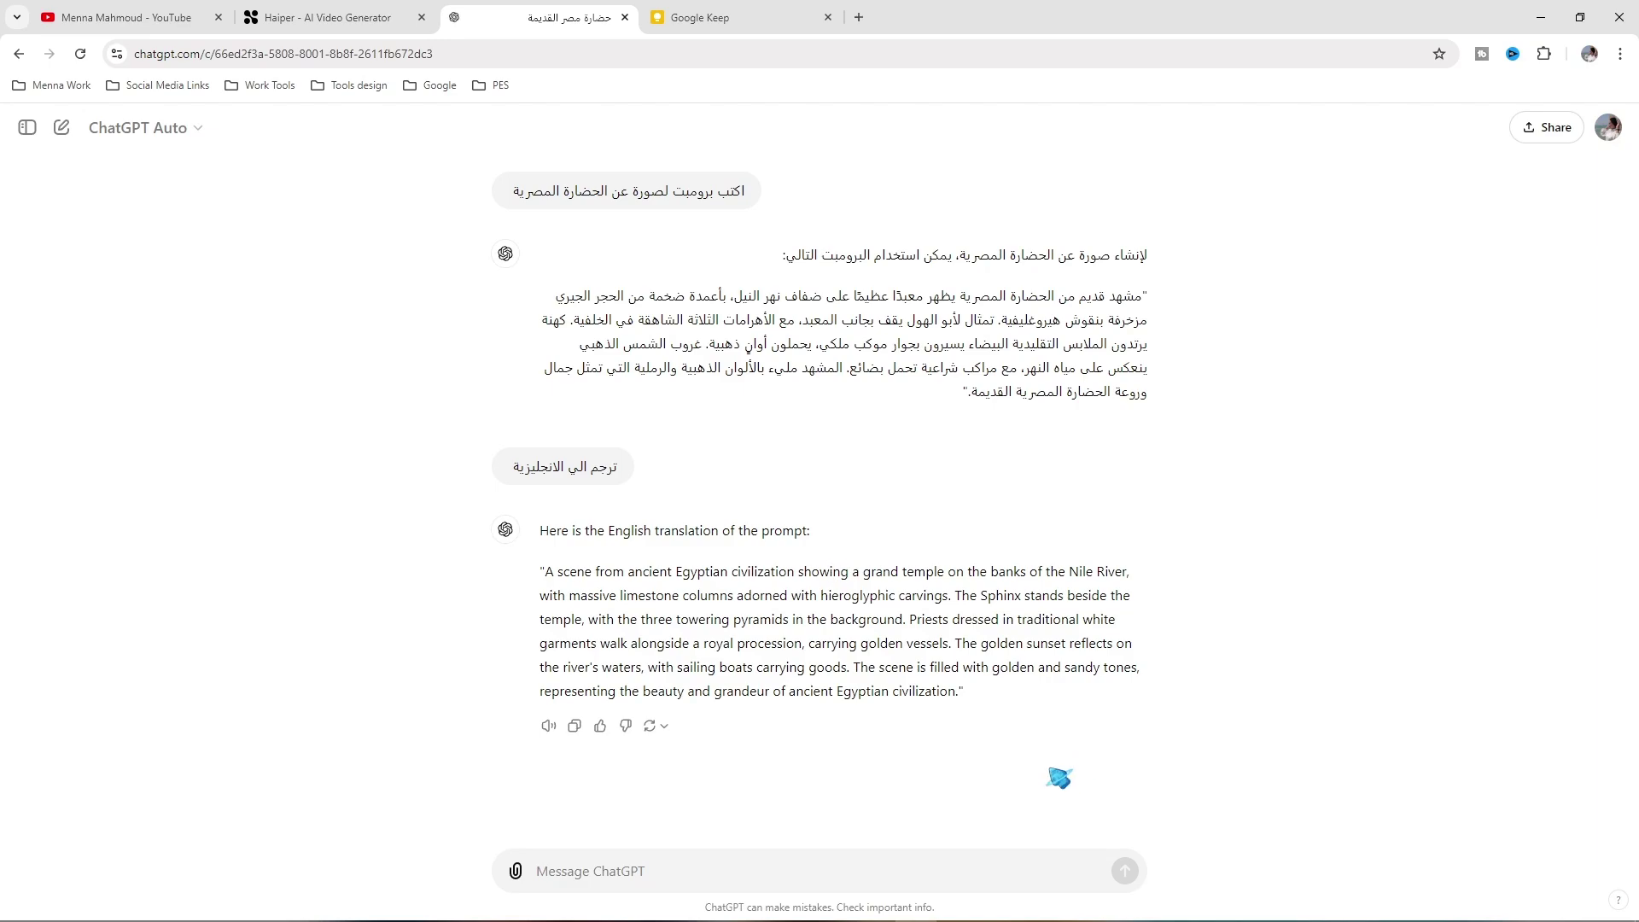
left_click_drag(957, 691, 546, 571)
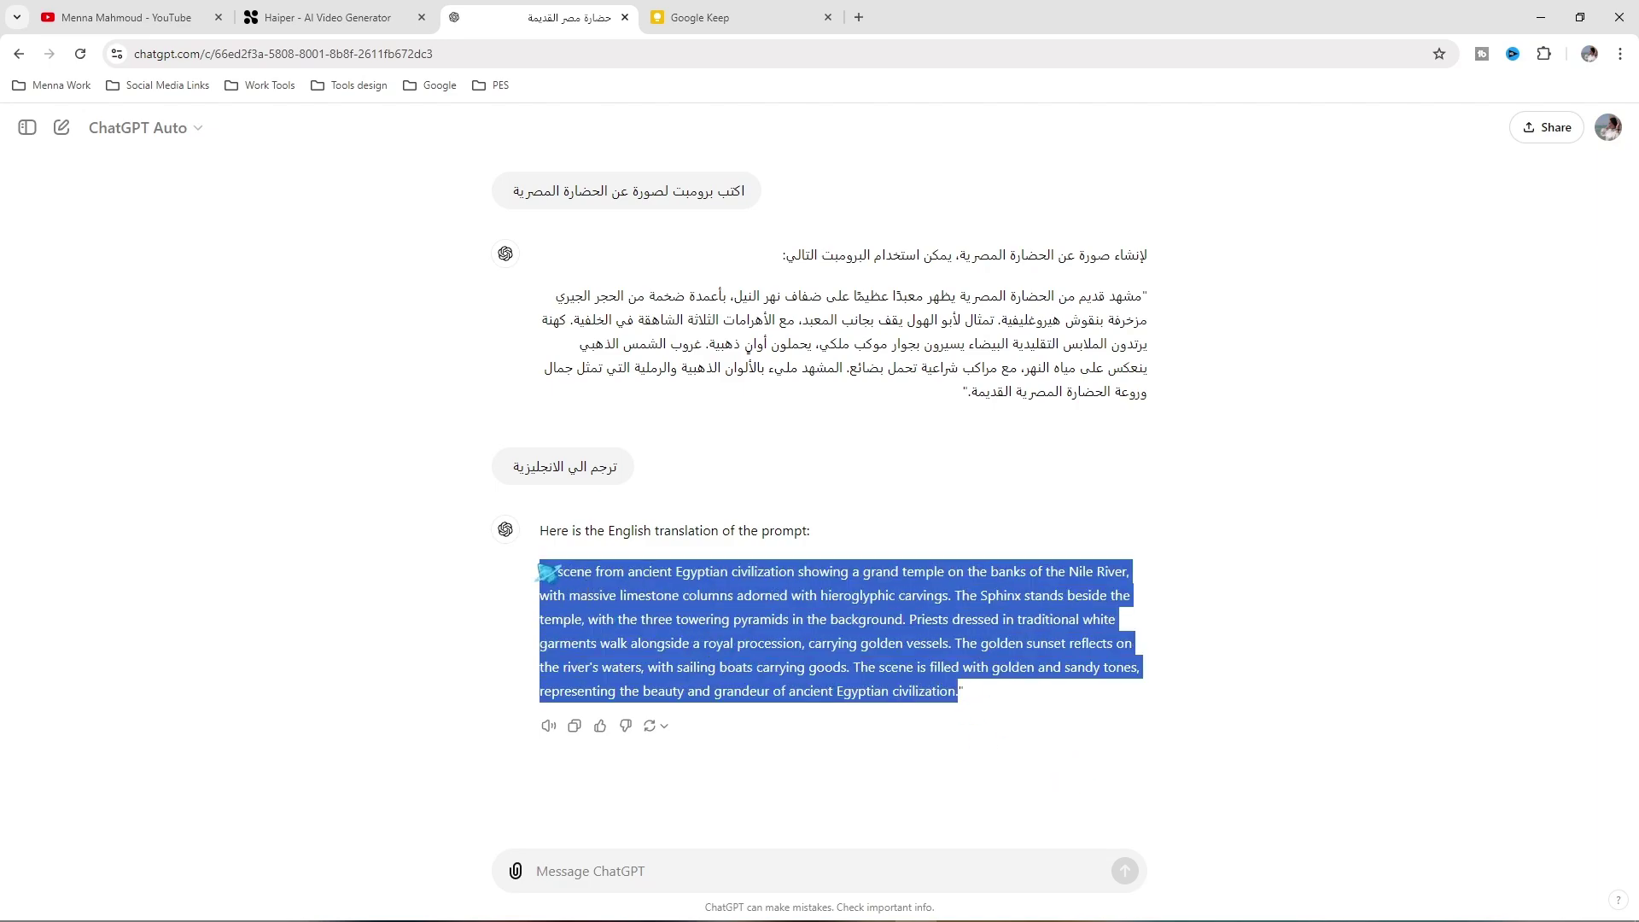
right_click(598, 586)
left_click(655, 604)
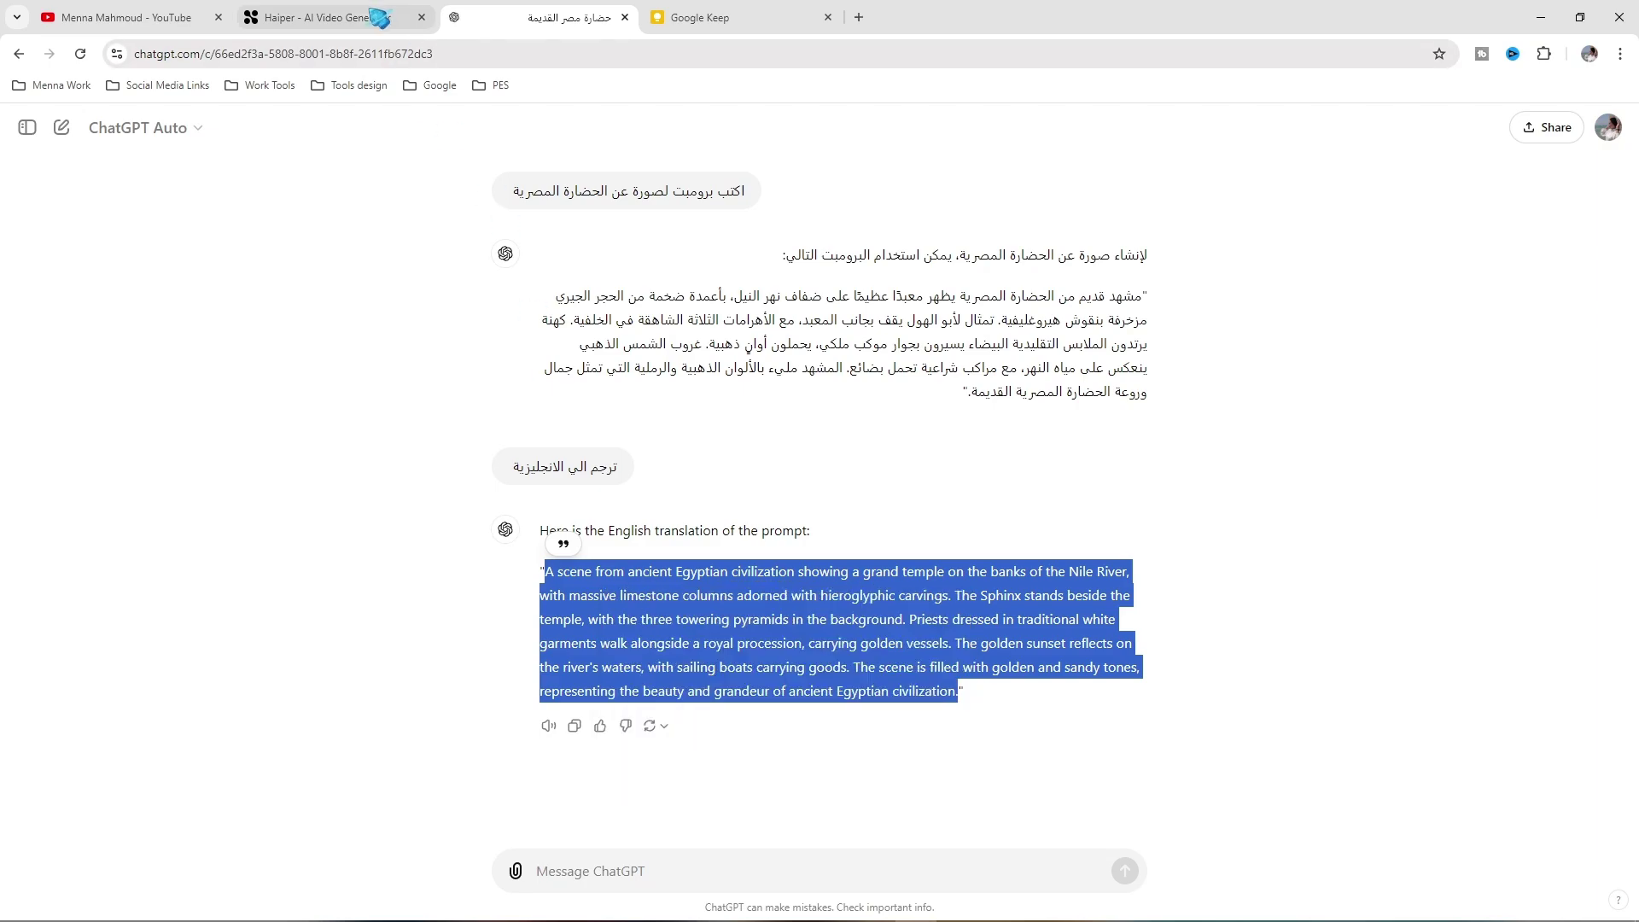
left_click(318, 17)
left_click(592, 806)
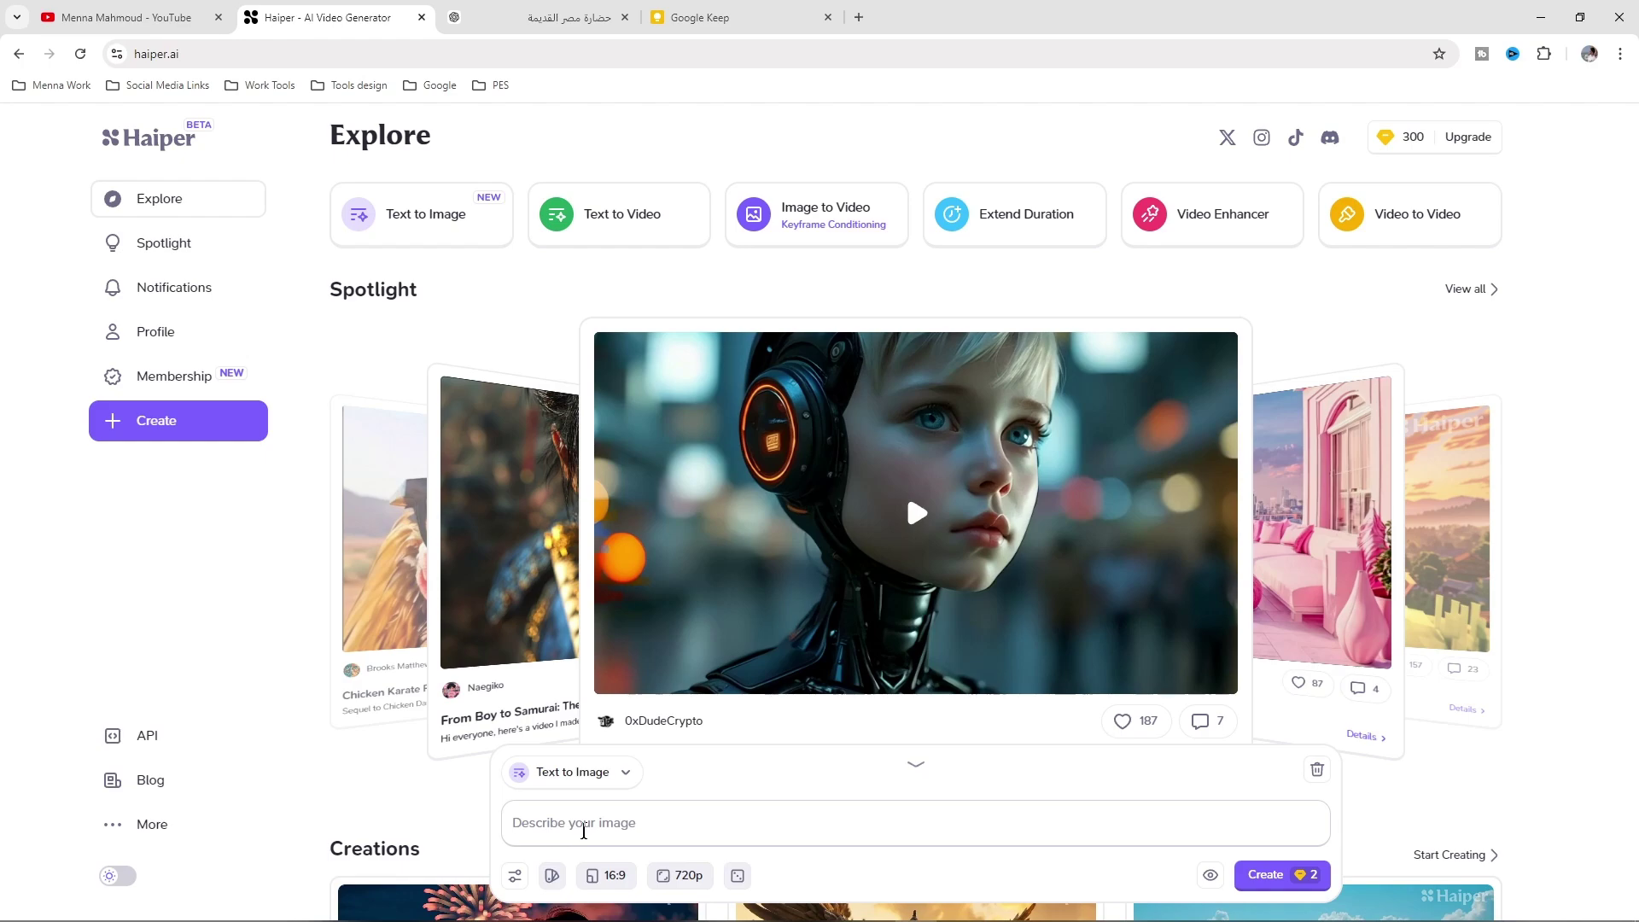
key("ctrl+v")
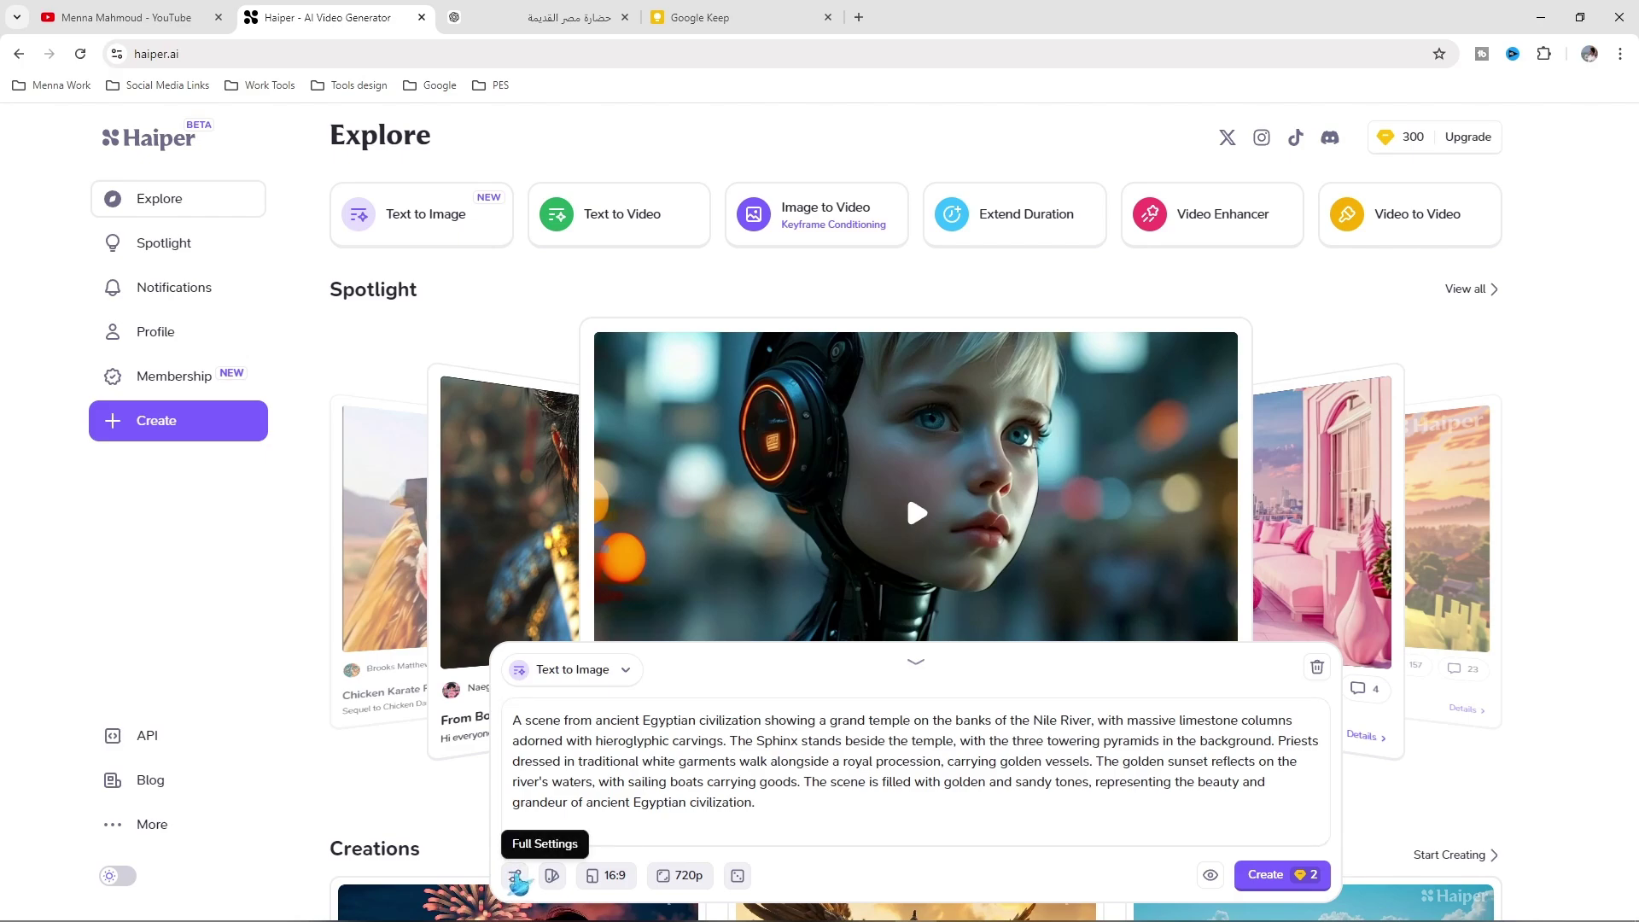
Try the 1080p resolution in the Text to Image full settings and switch back to 720p
left_click(515, 876)
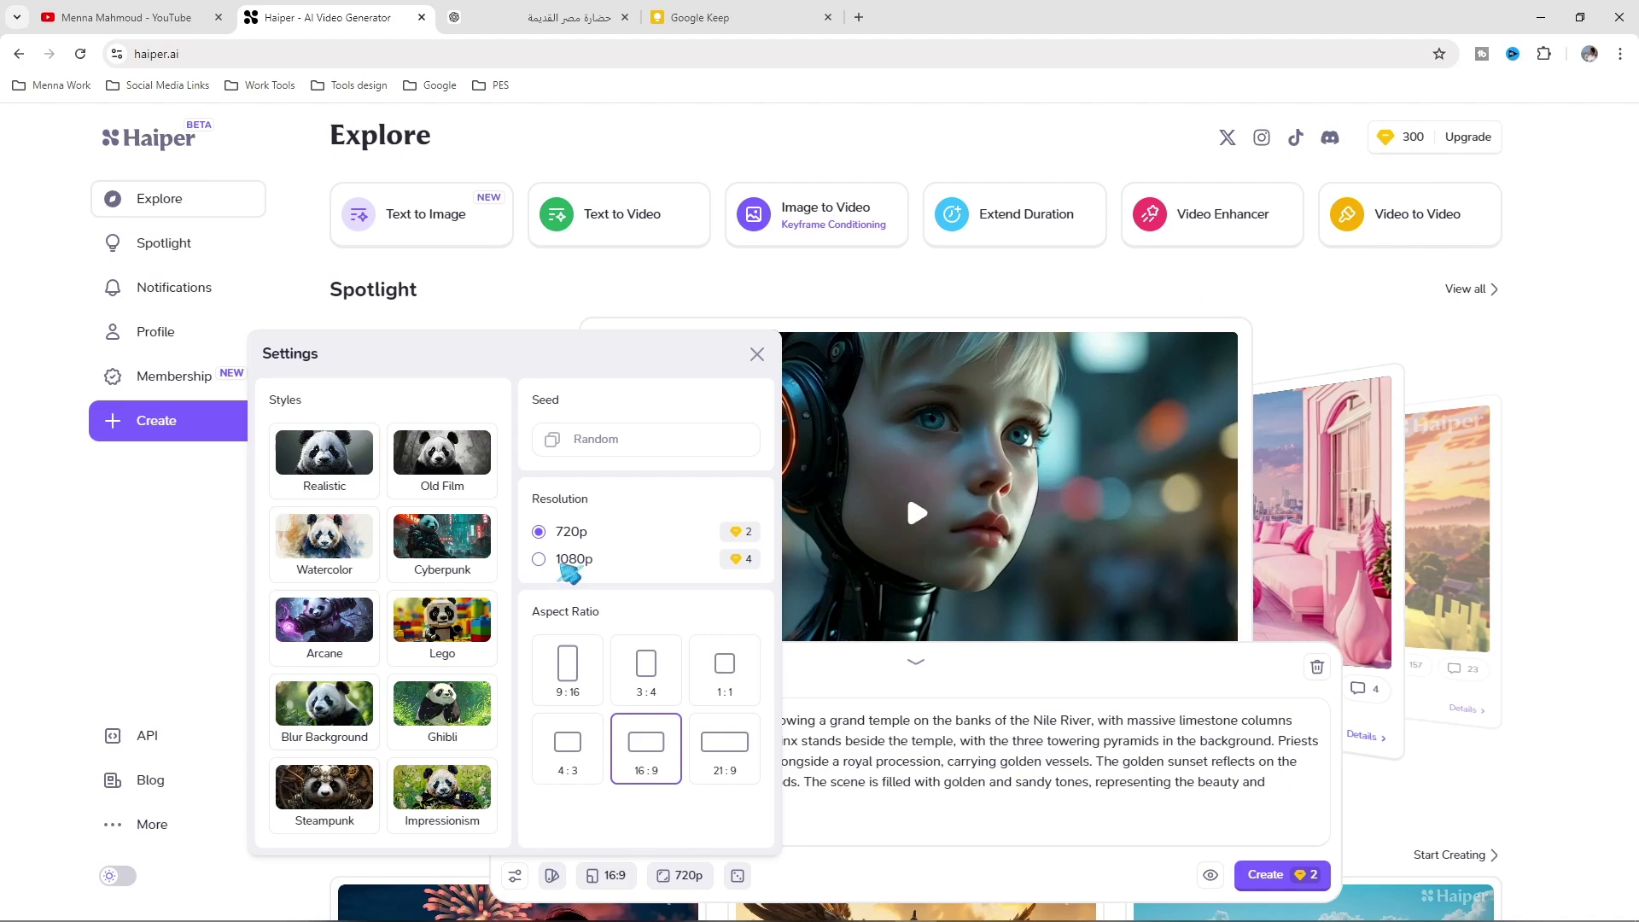
left_click(539, 560)
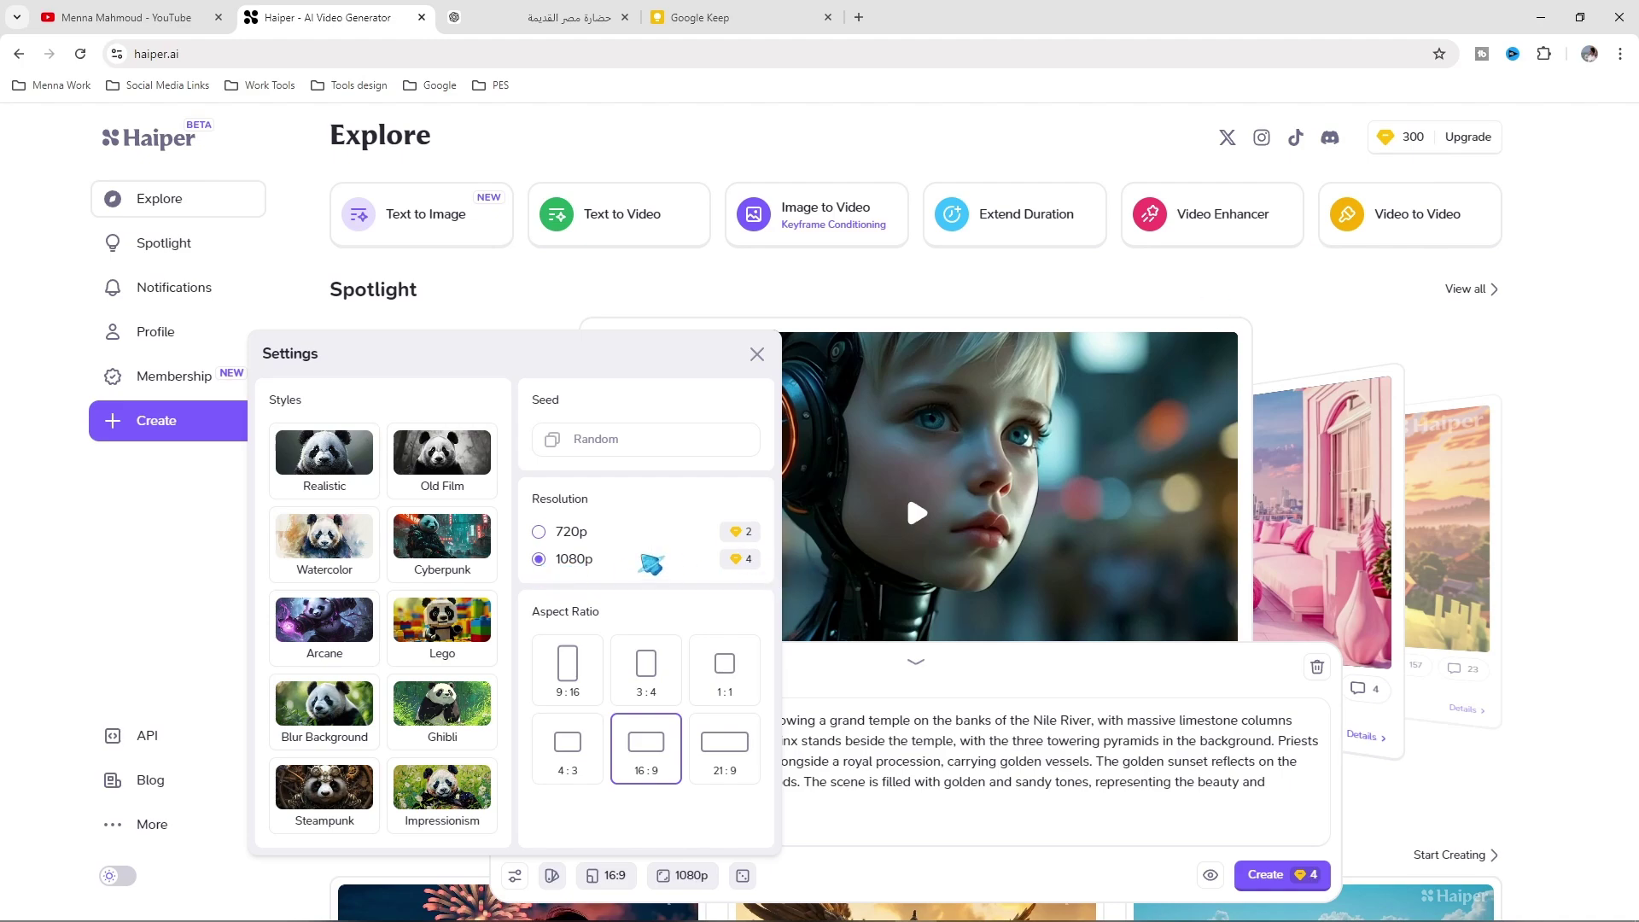
left_click(538, 532)
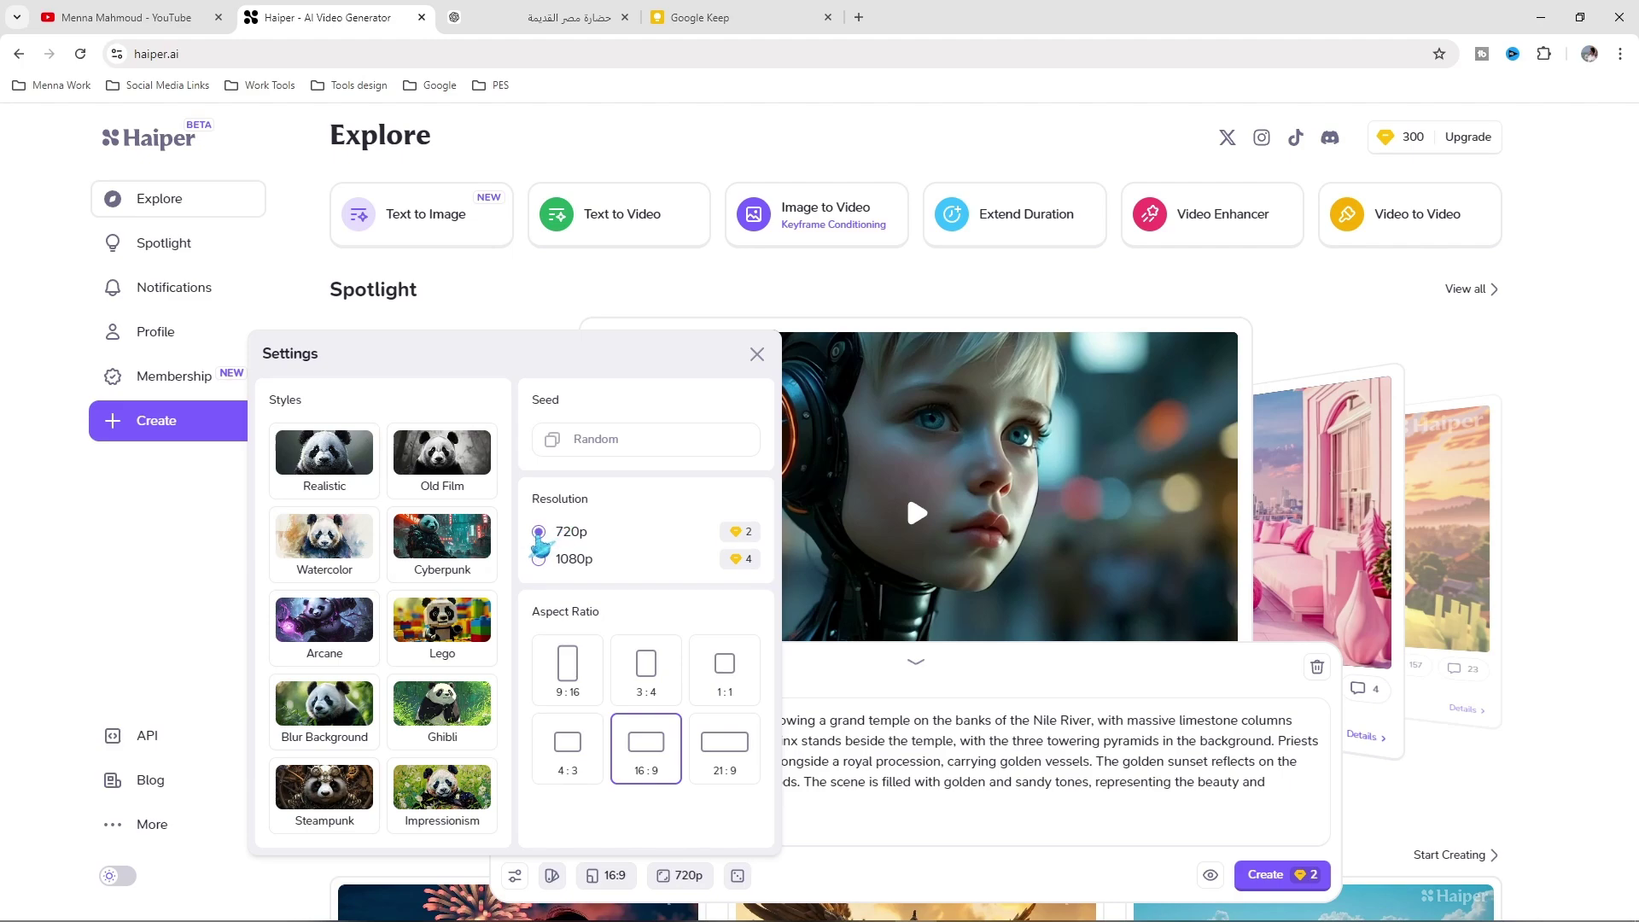
left_click_drag(600, 612, 546, 611)
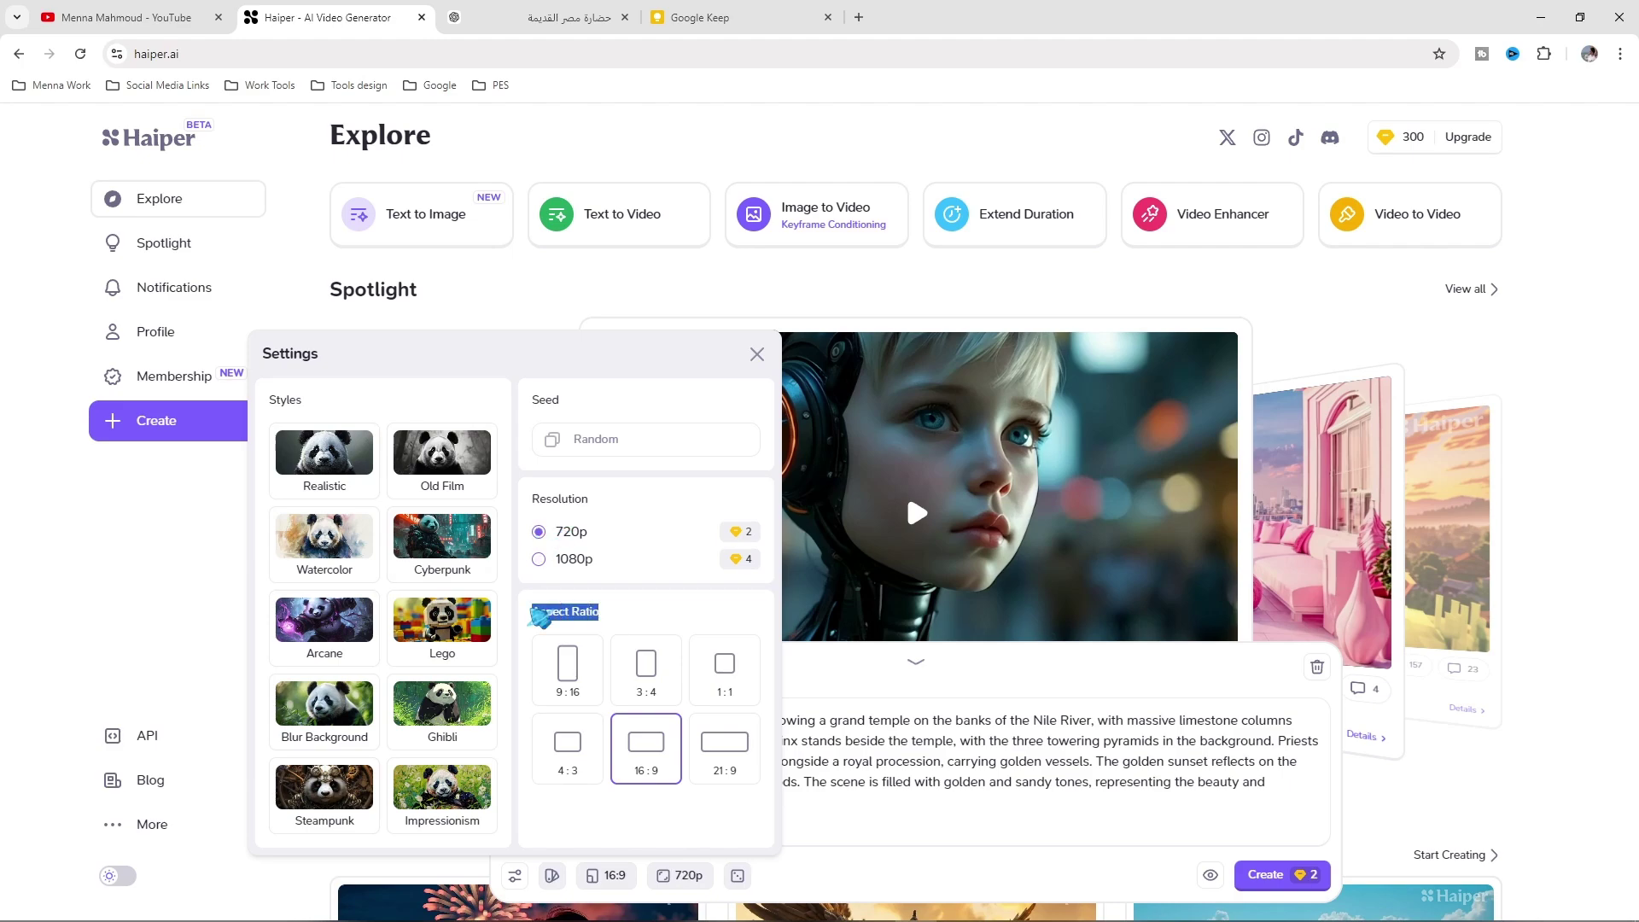
left_click(596, 628)
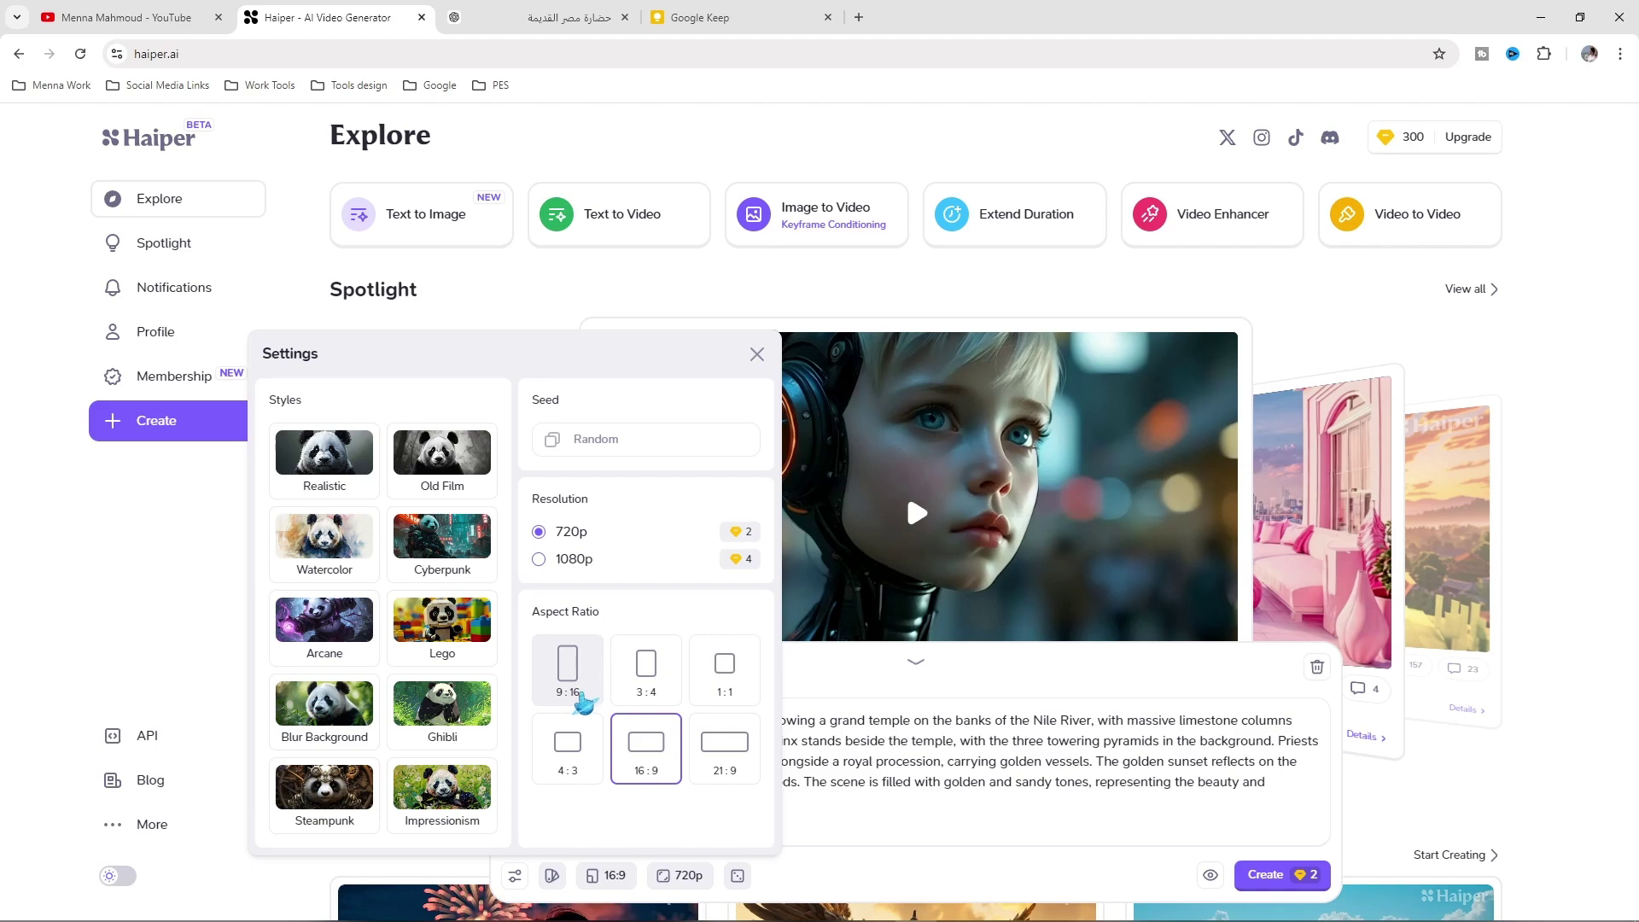
Try the 9:16, 3:4 and 1:1 aspect ratios for the image, return to 16:9 and close the settings
left_click(584, 702)
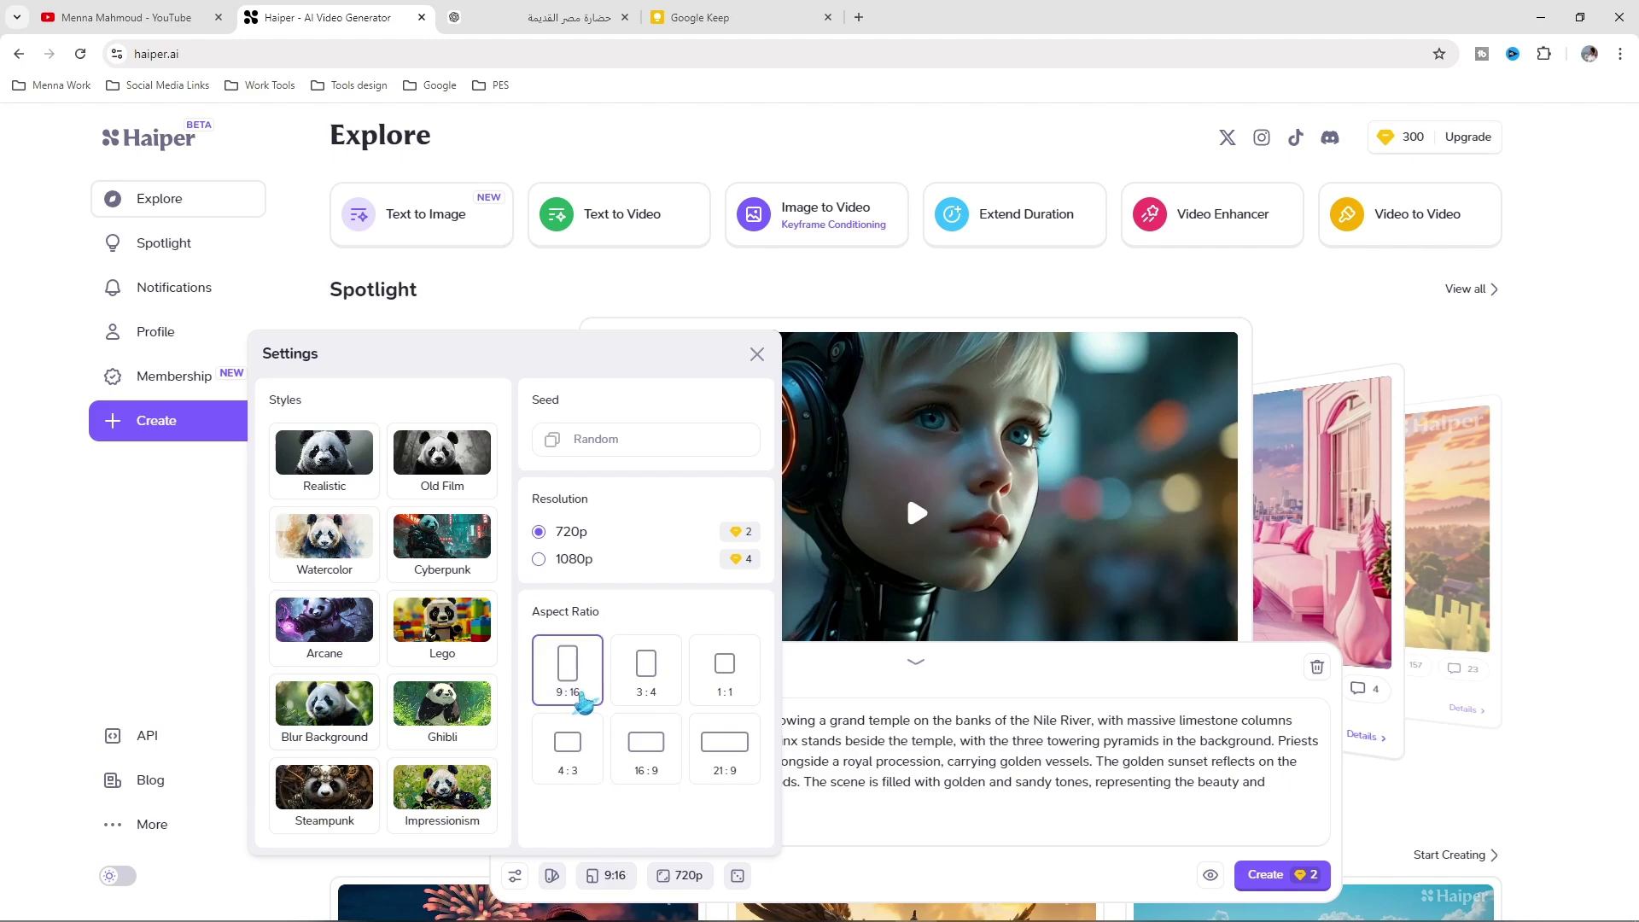
left_click(643, 704)
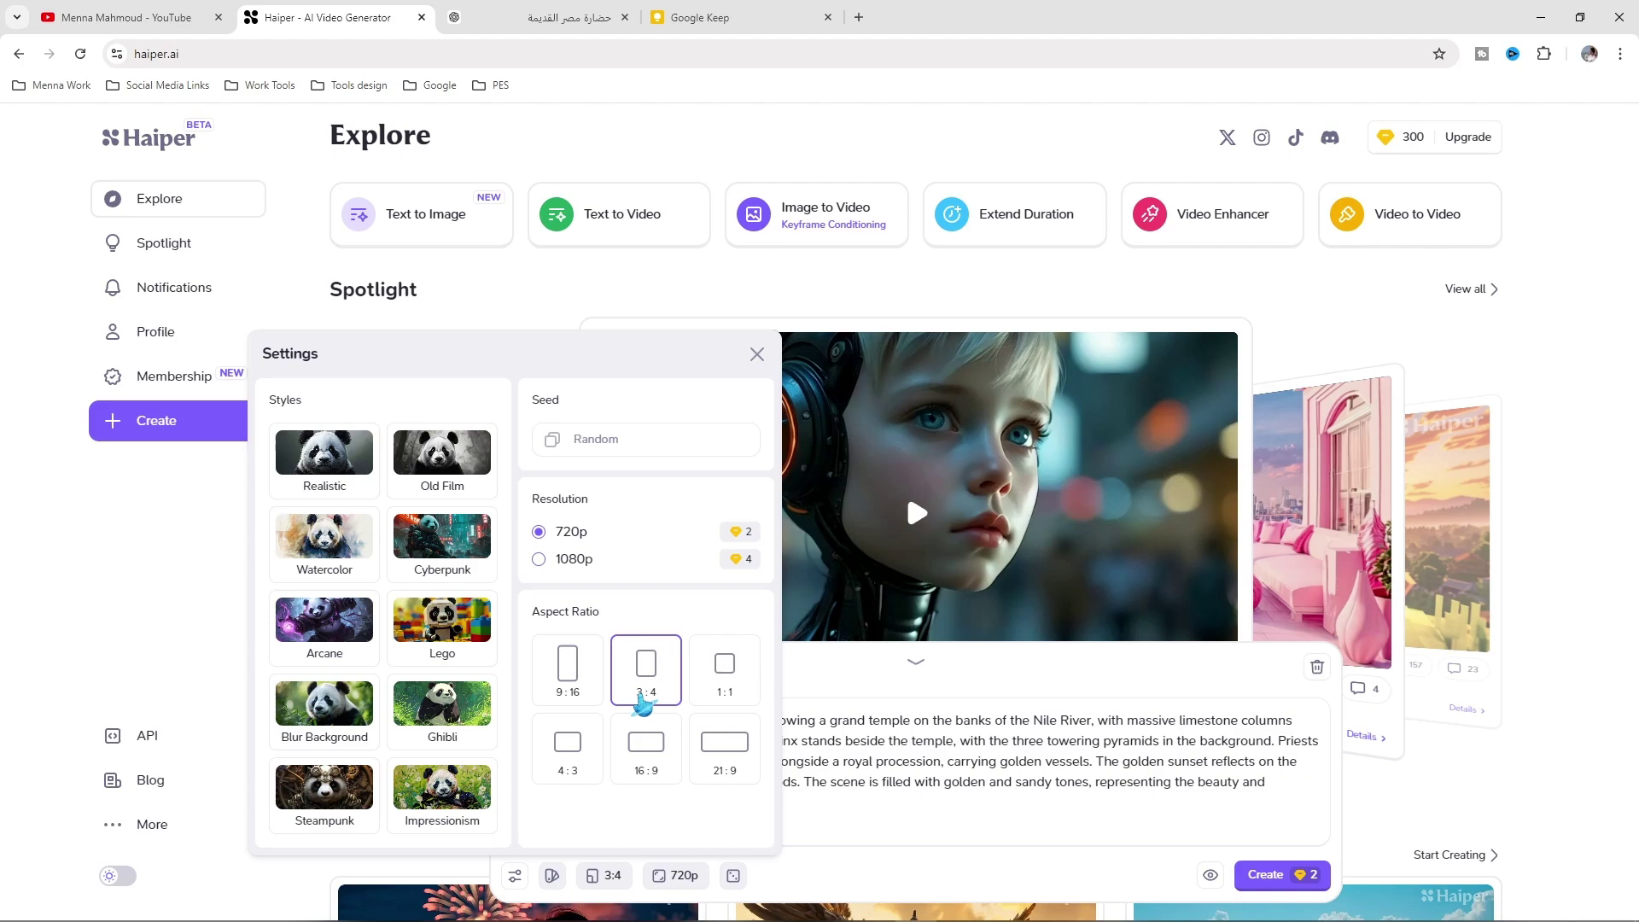
left_click(731, 701)
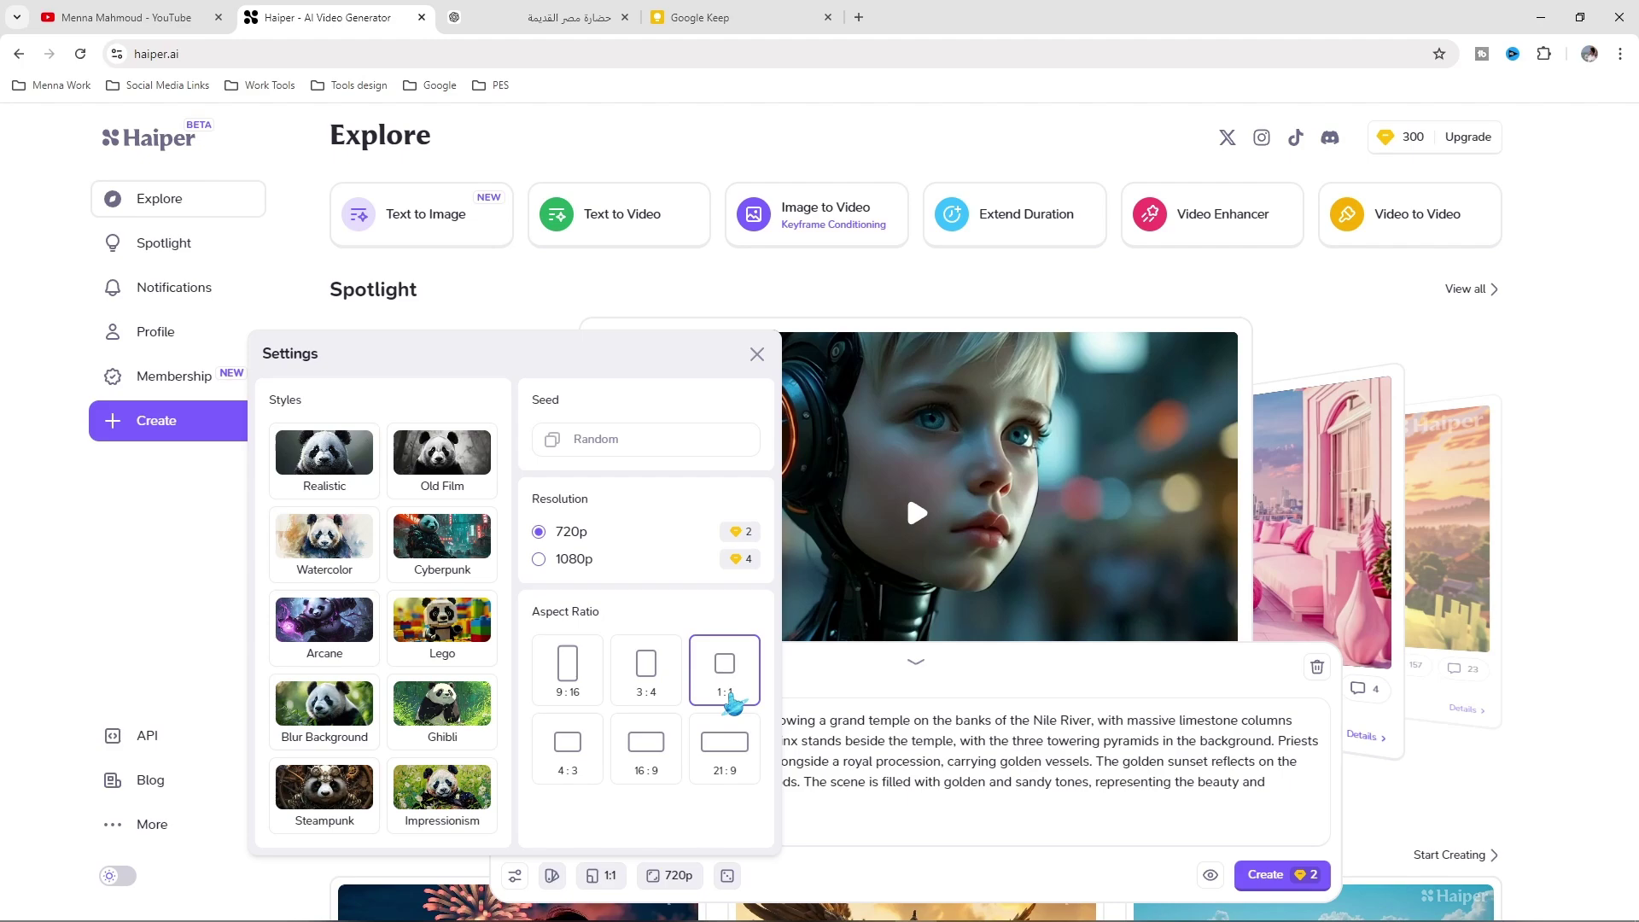
left_click(663, 774)
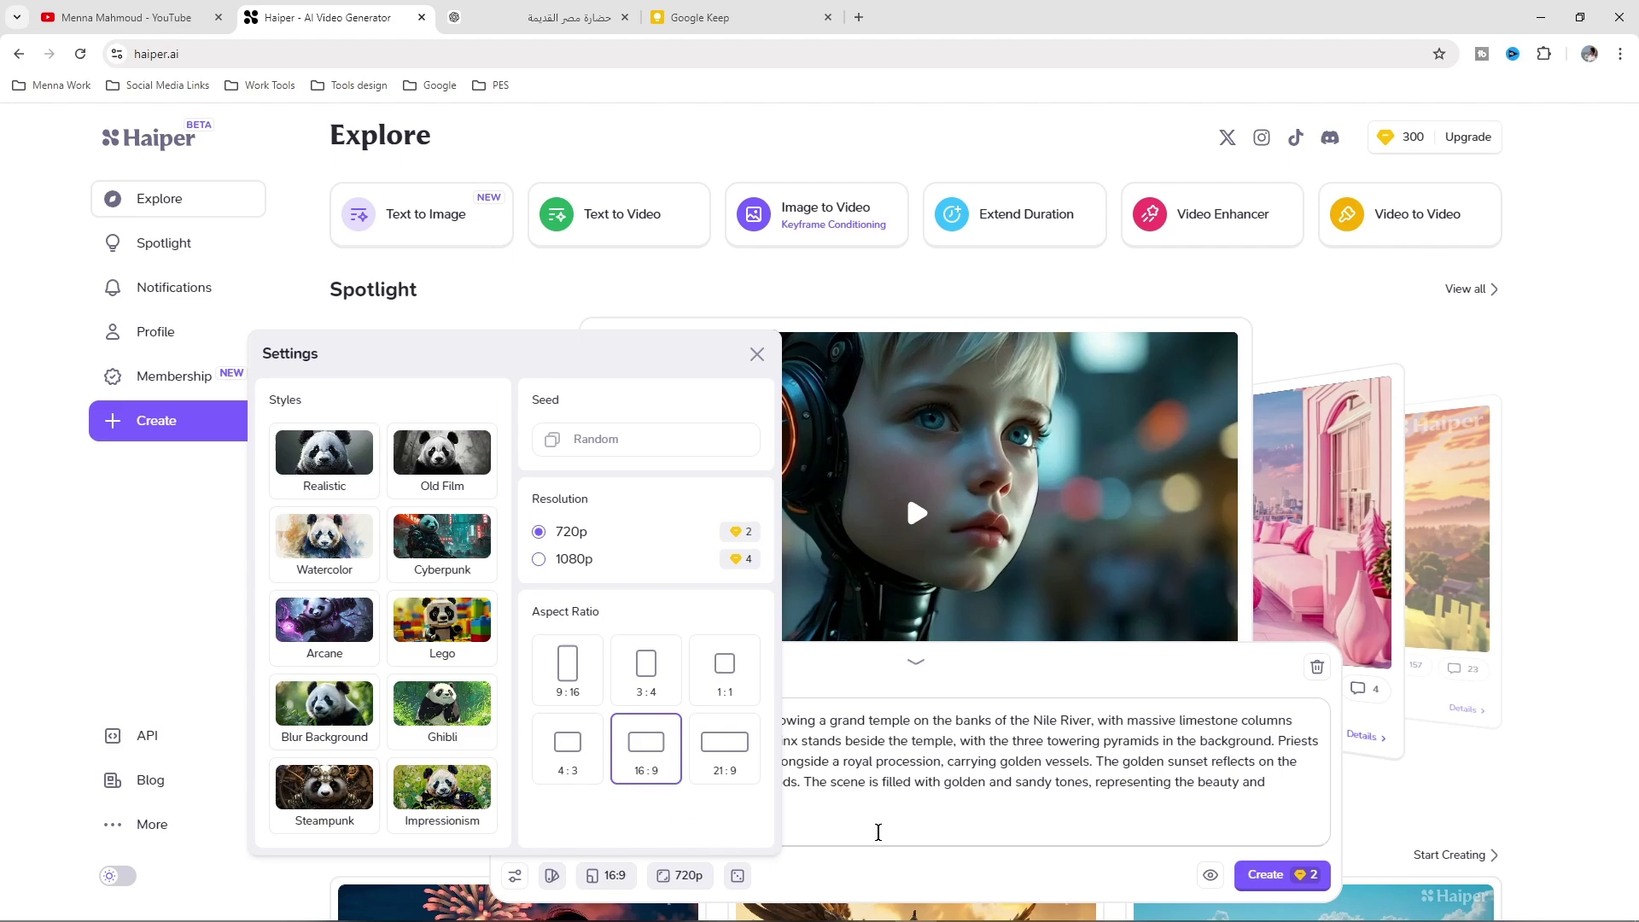
left_click(876, 829)
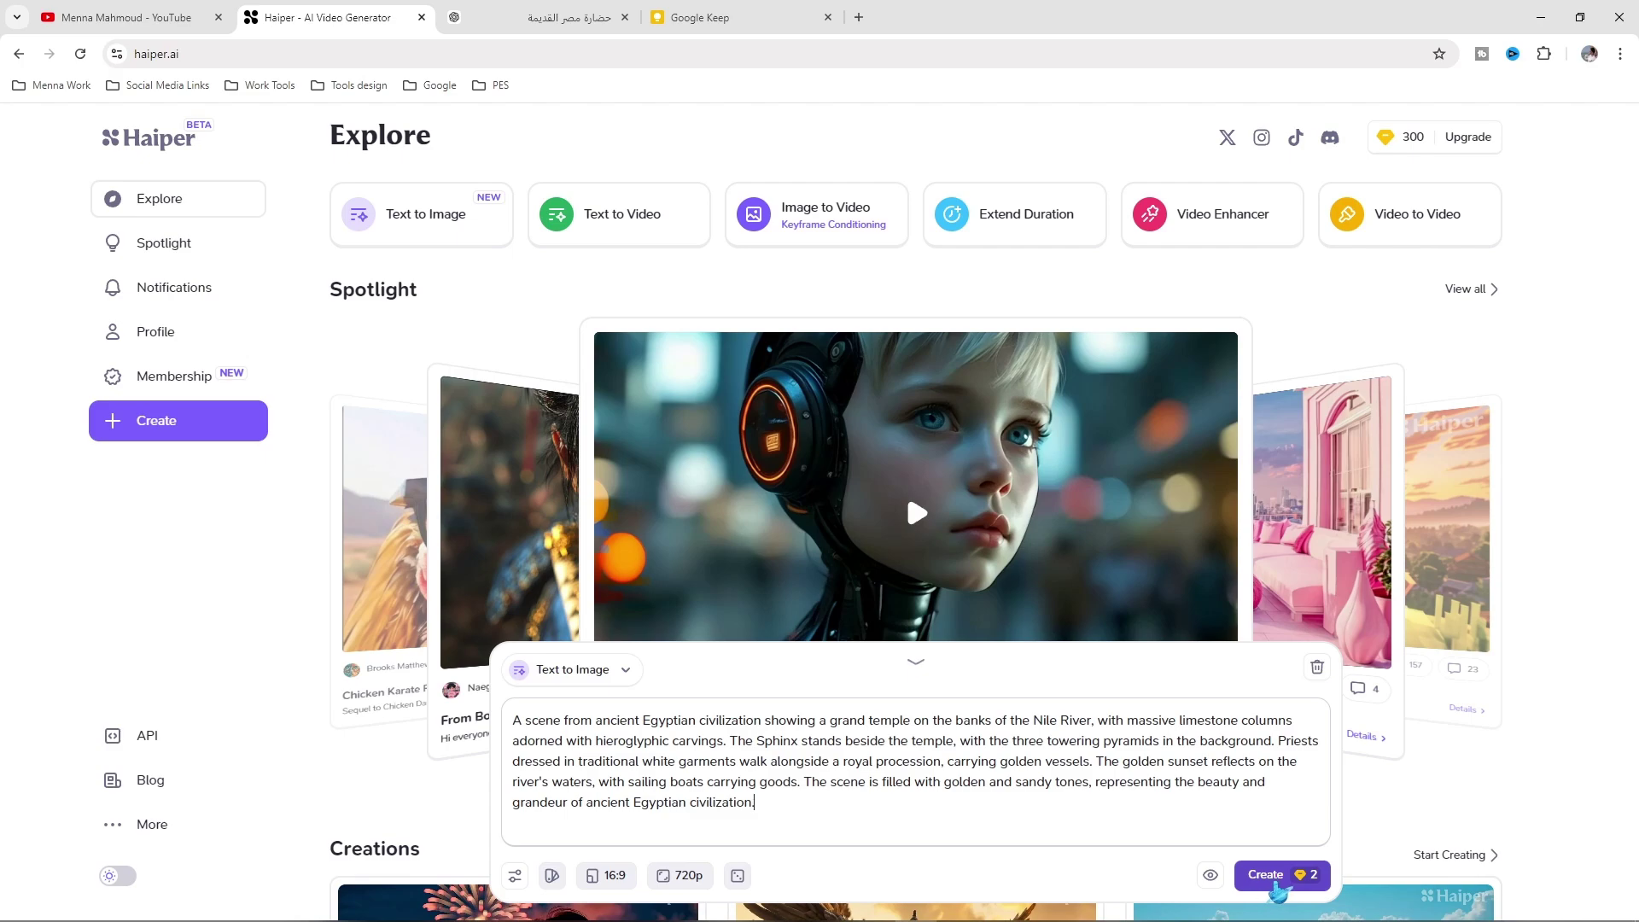
Generate the ancient Egyptian images and download the first one from the enlarged view
left_click(1275, 885)
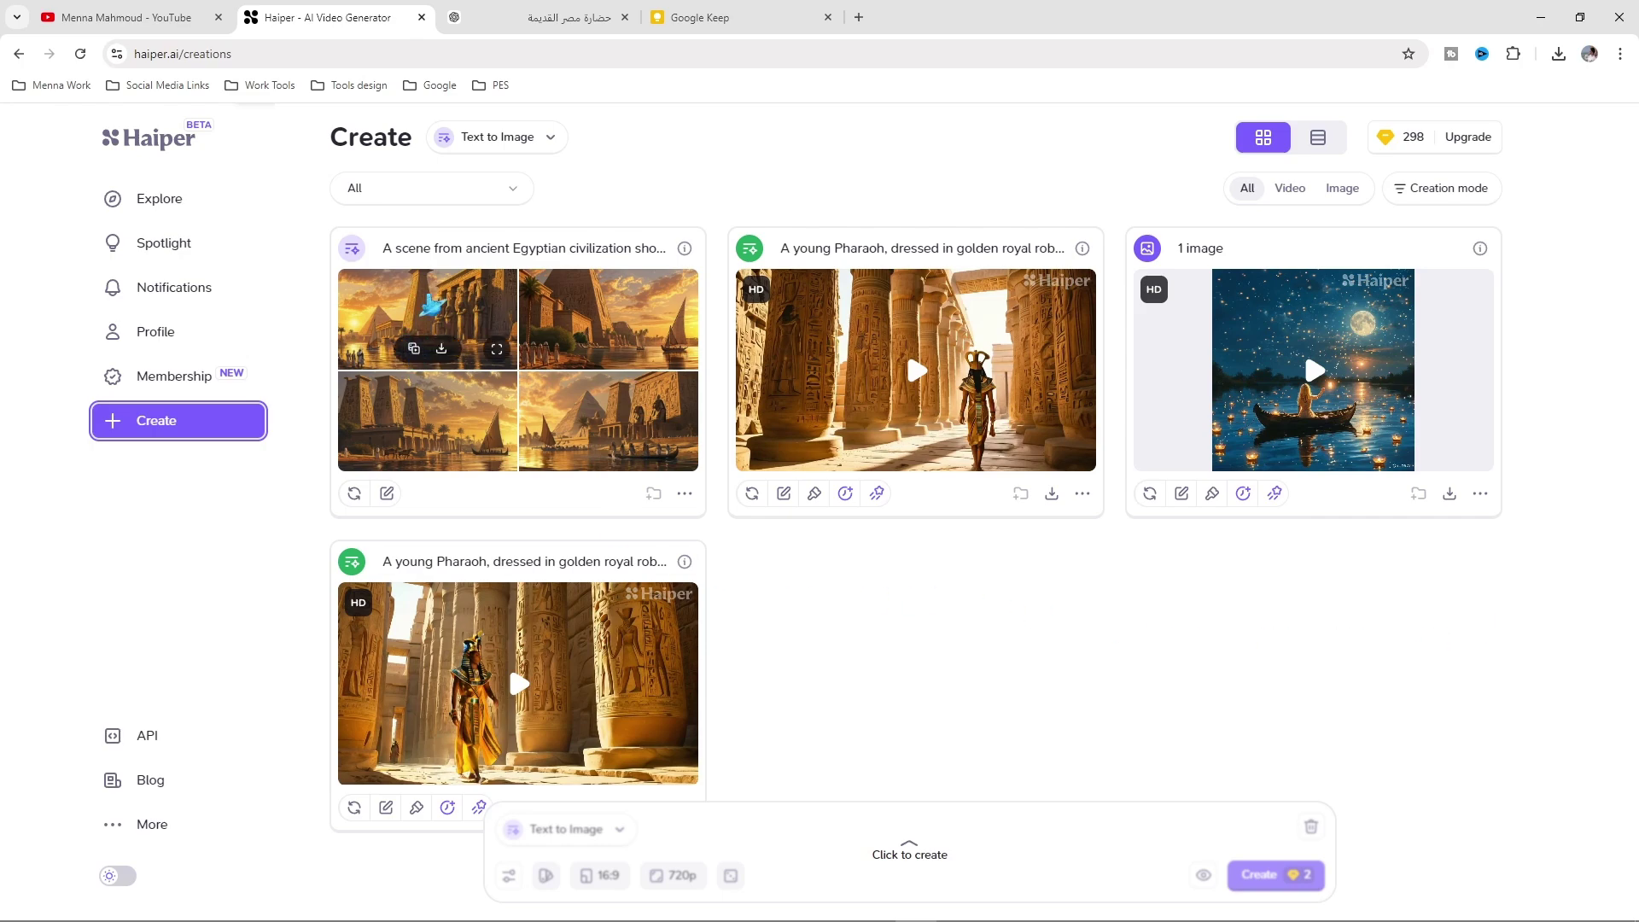
left_click(429, 307)
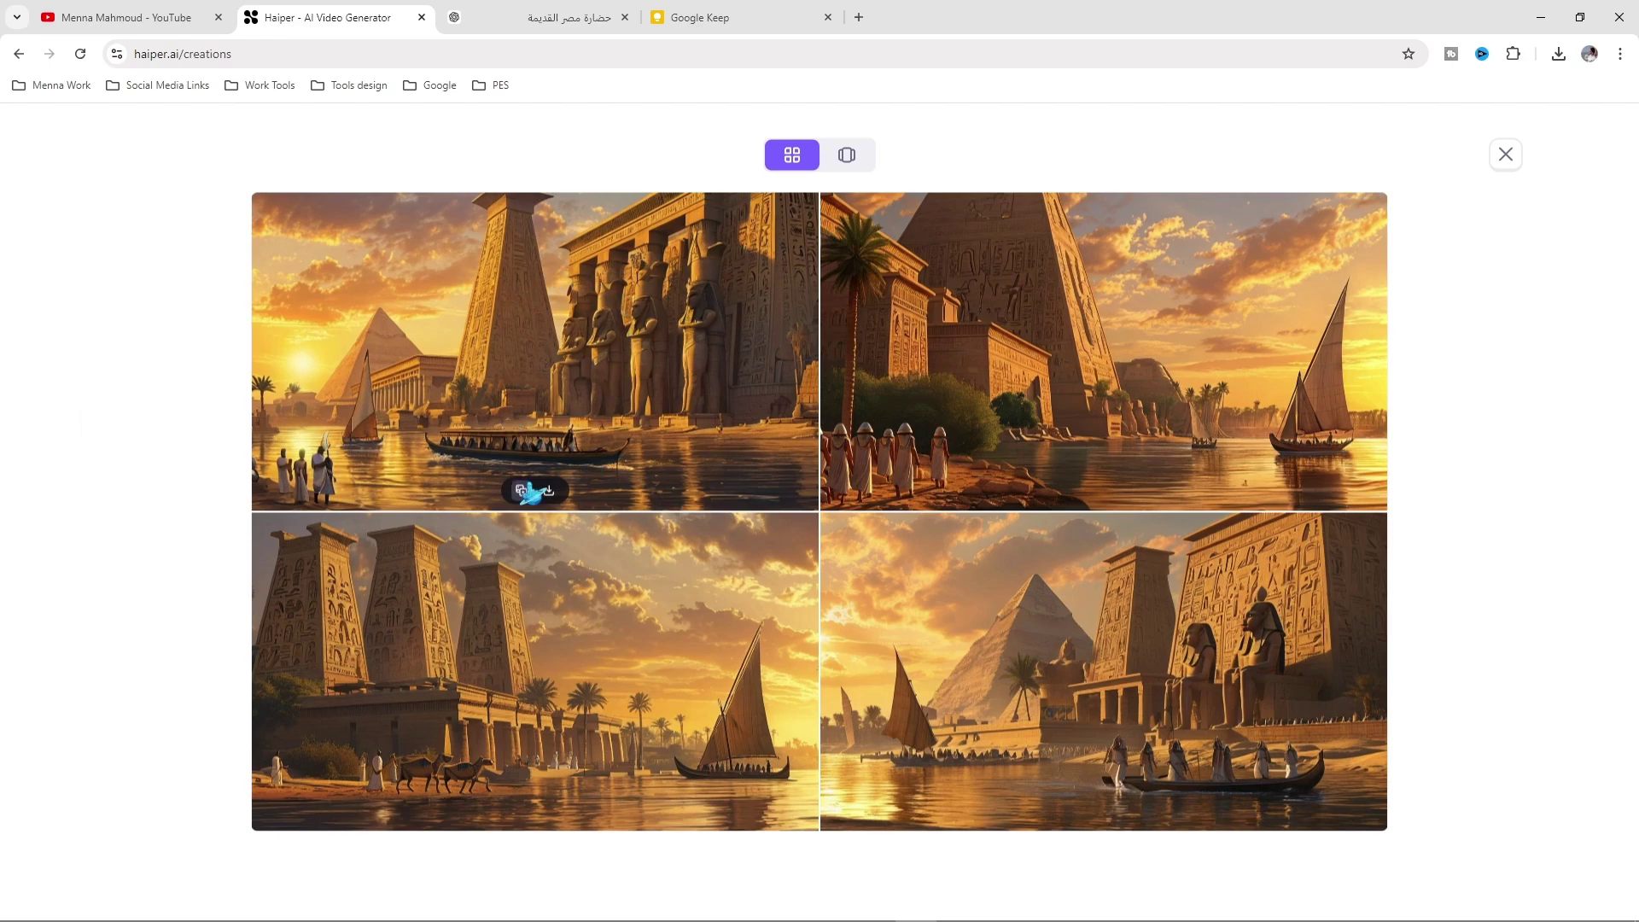
left_click(549, 490)
left_click(940, 855)
left_click(1554, 602)
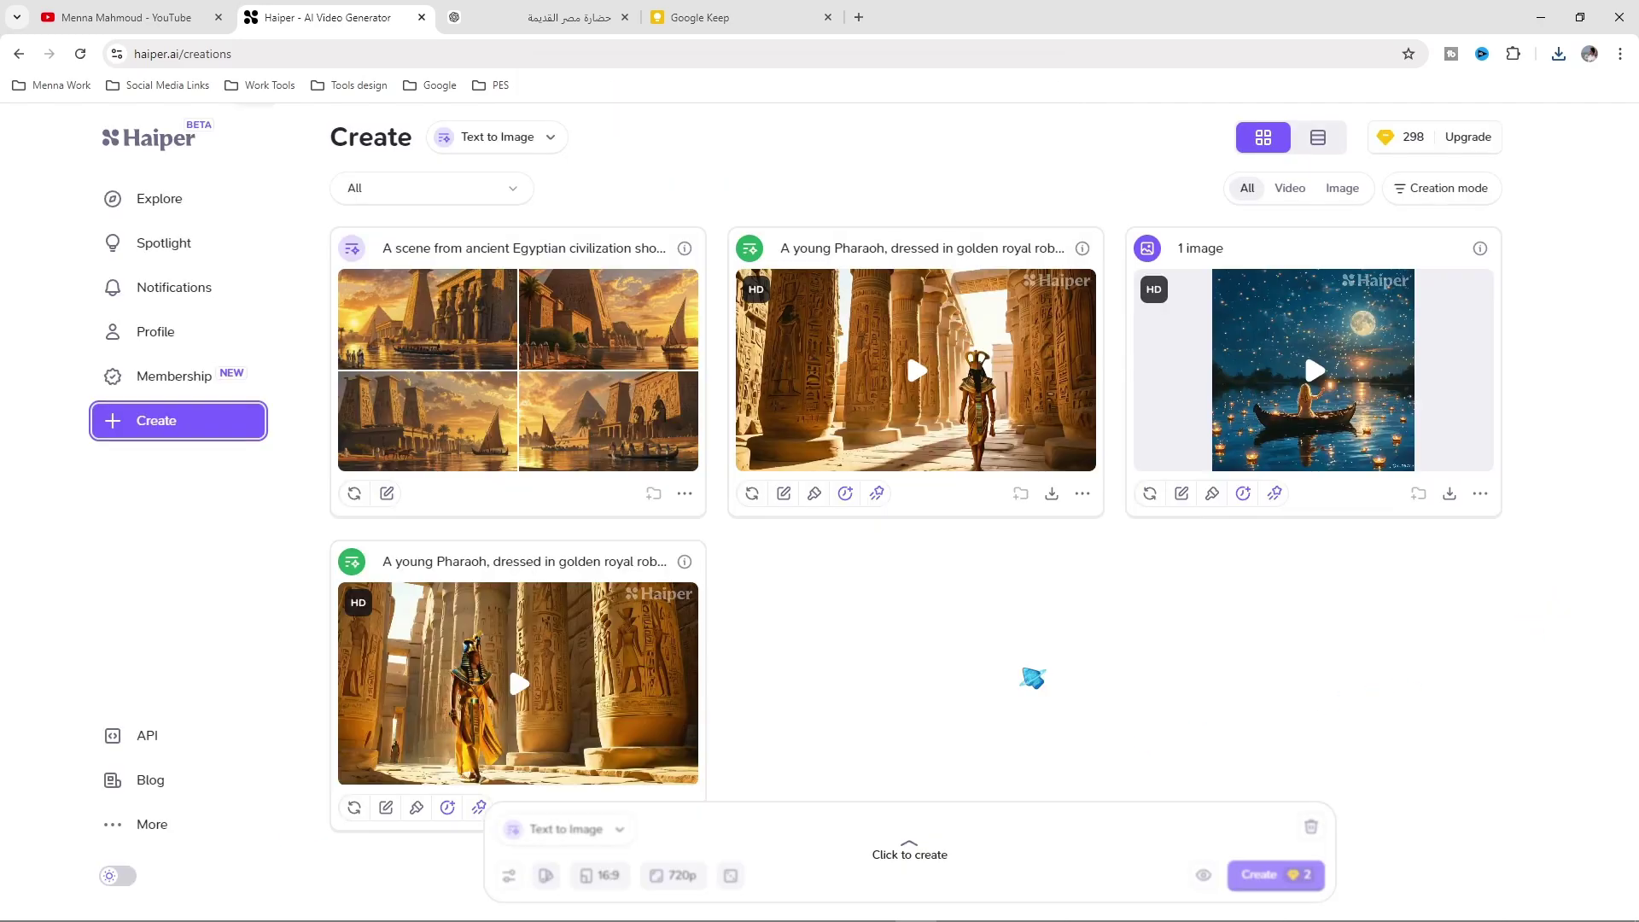
Switch the creation mode to Image to Video and upload the Egyptian temple image with the pyramid and boats as the first frame
left_click(525, 144)
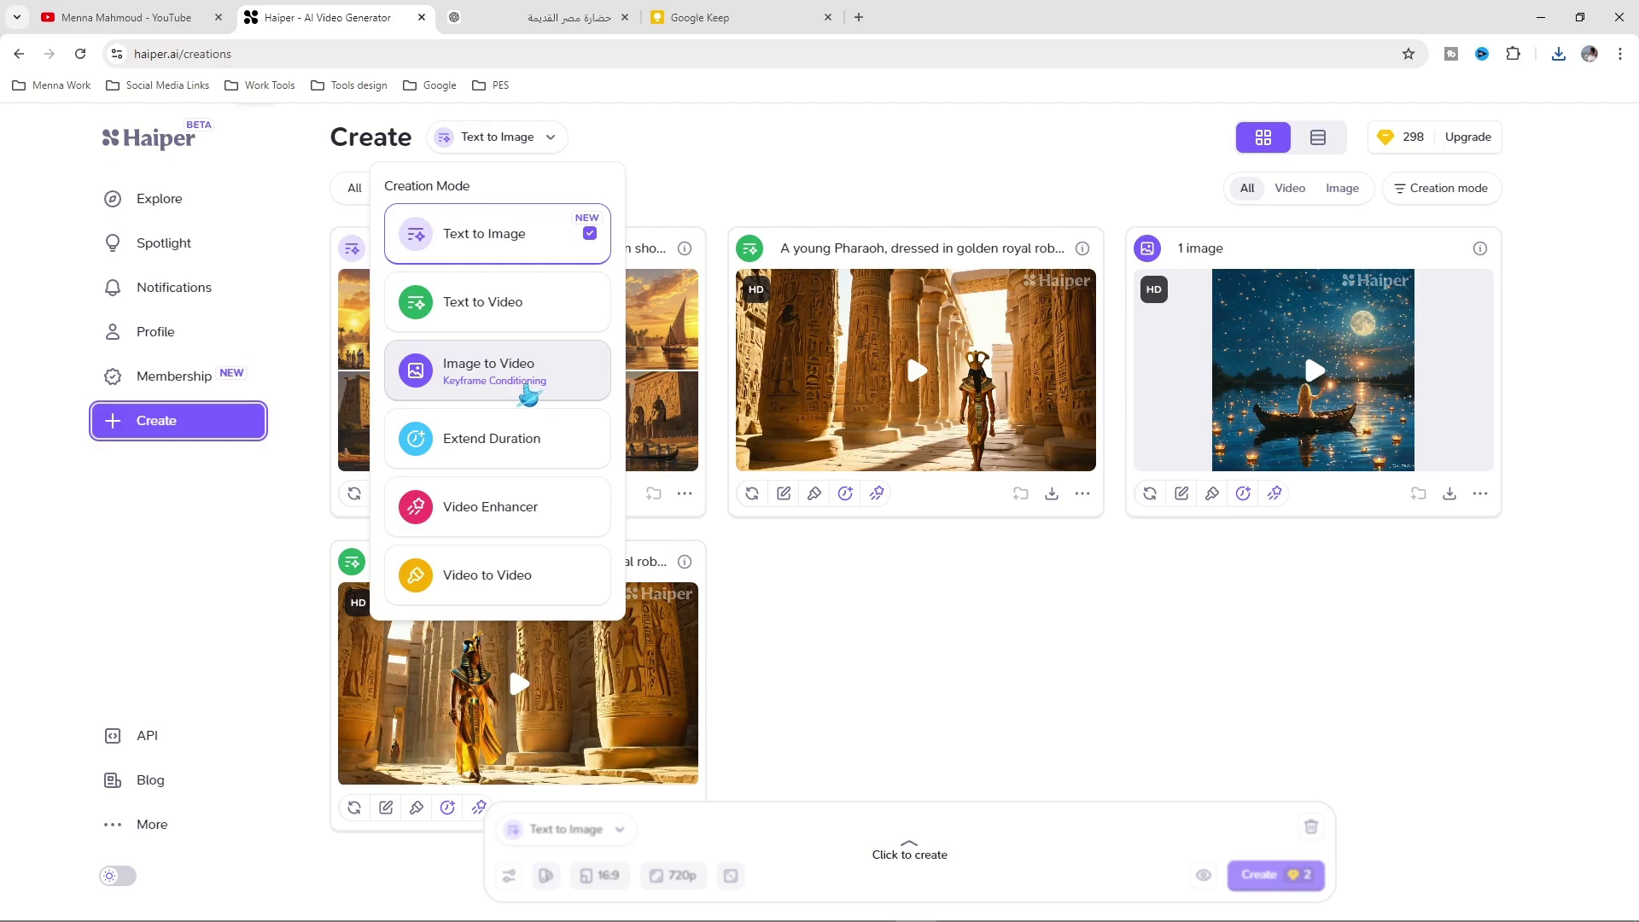
left_click(528, 384)
left_click(555, 147)
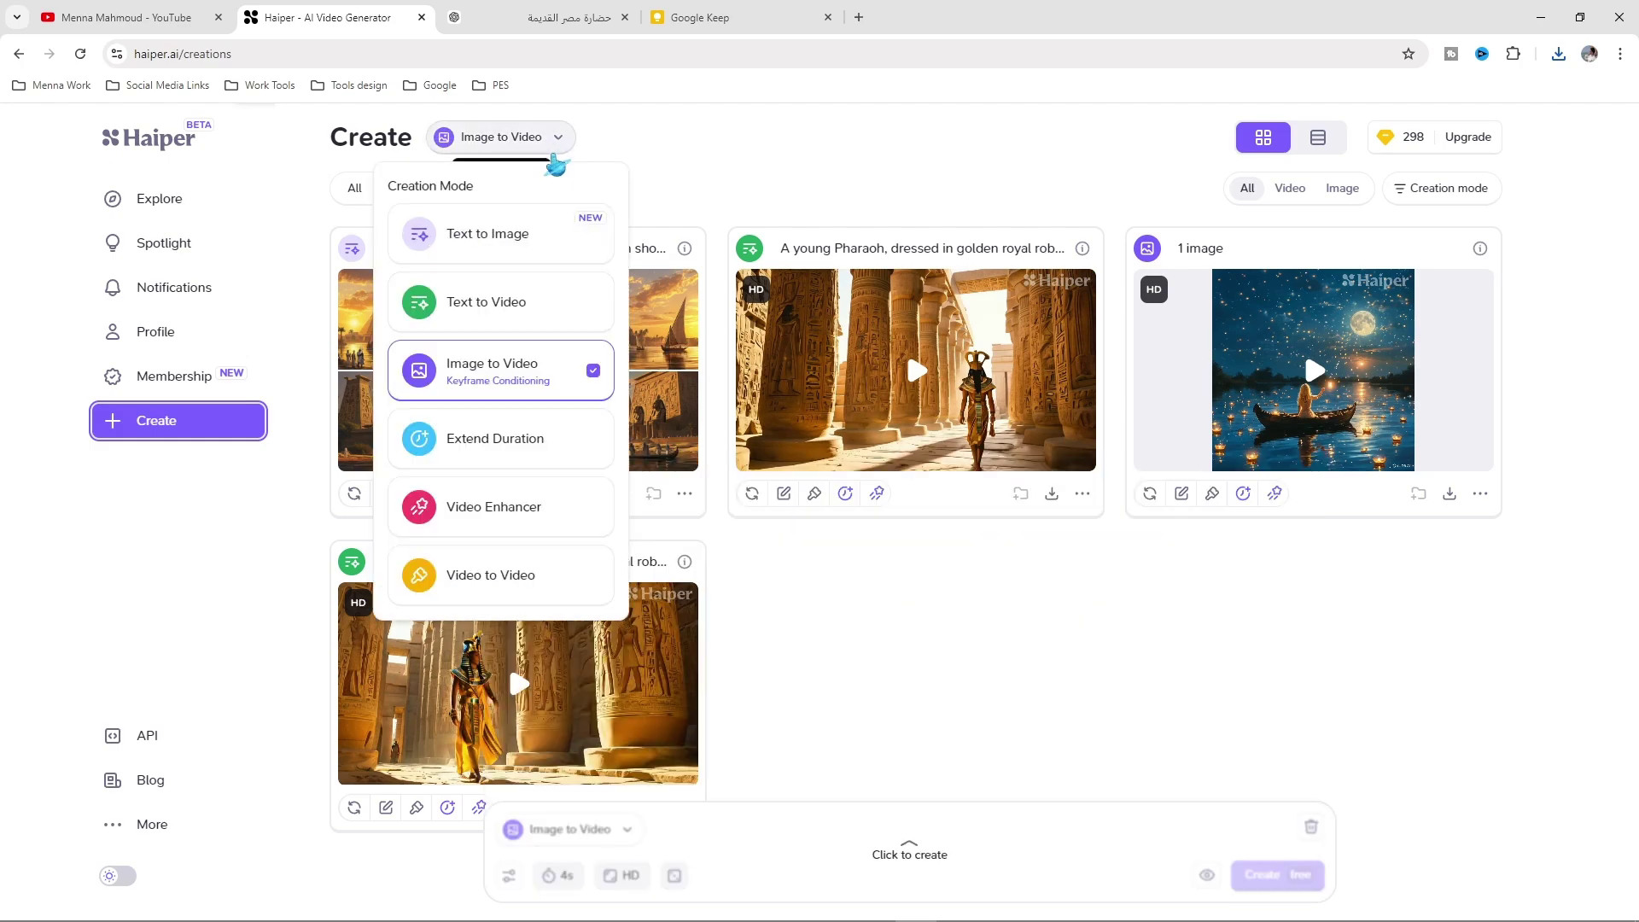
left_click(924, 858)
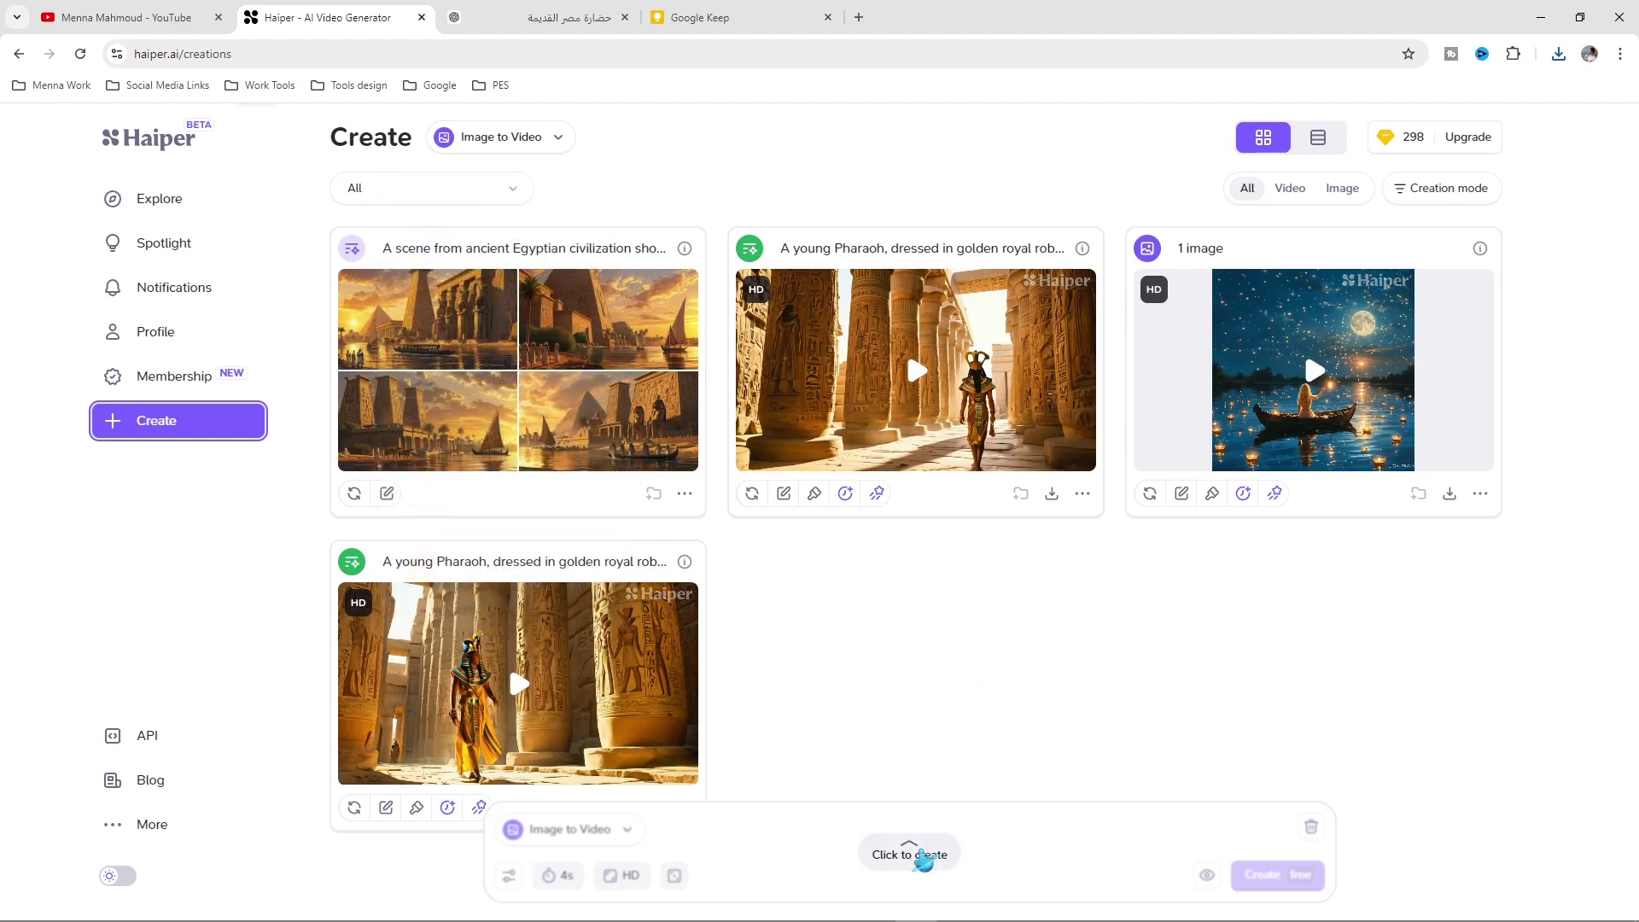
left_click(912, 865)
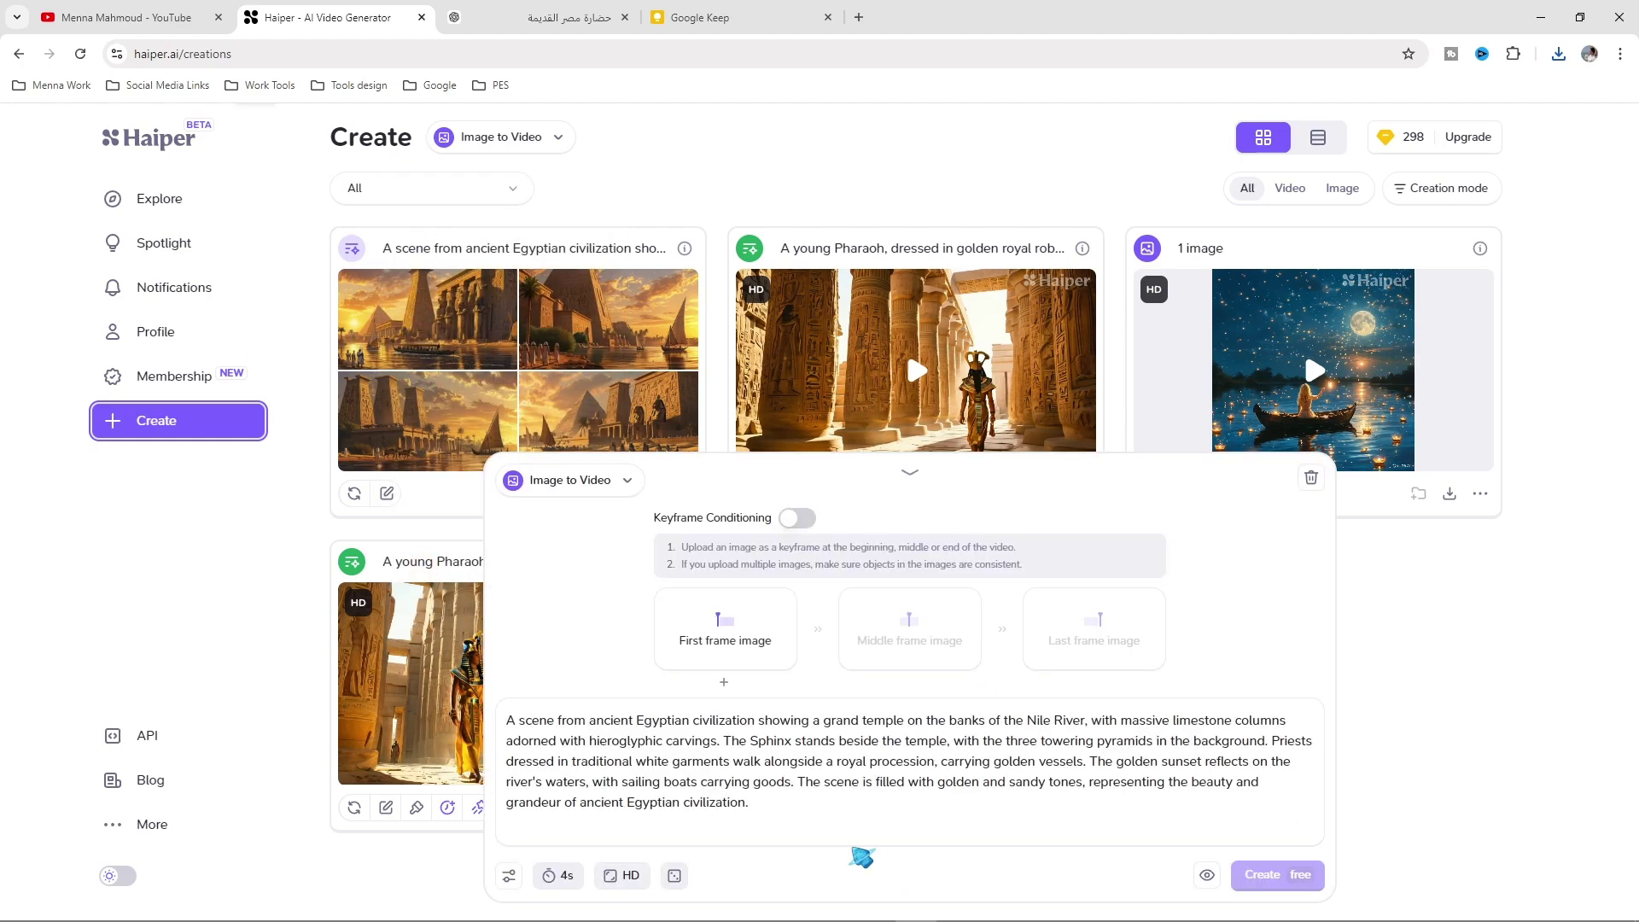
left_click(561, 483)
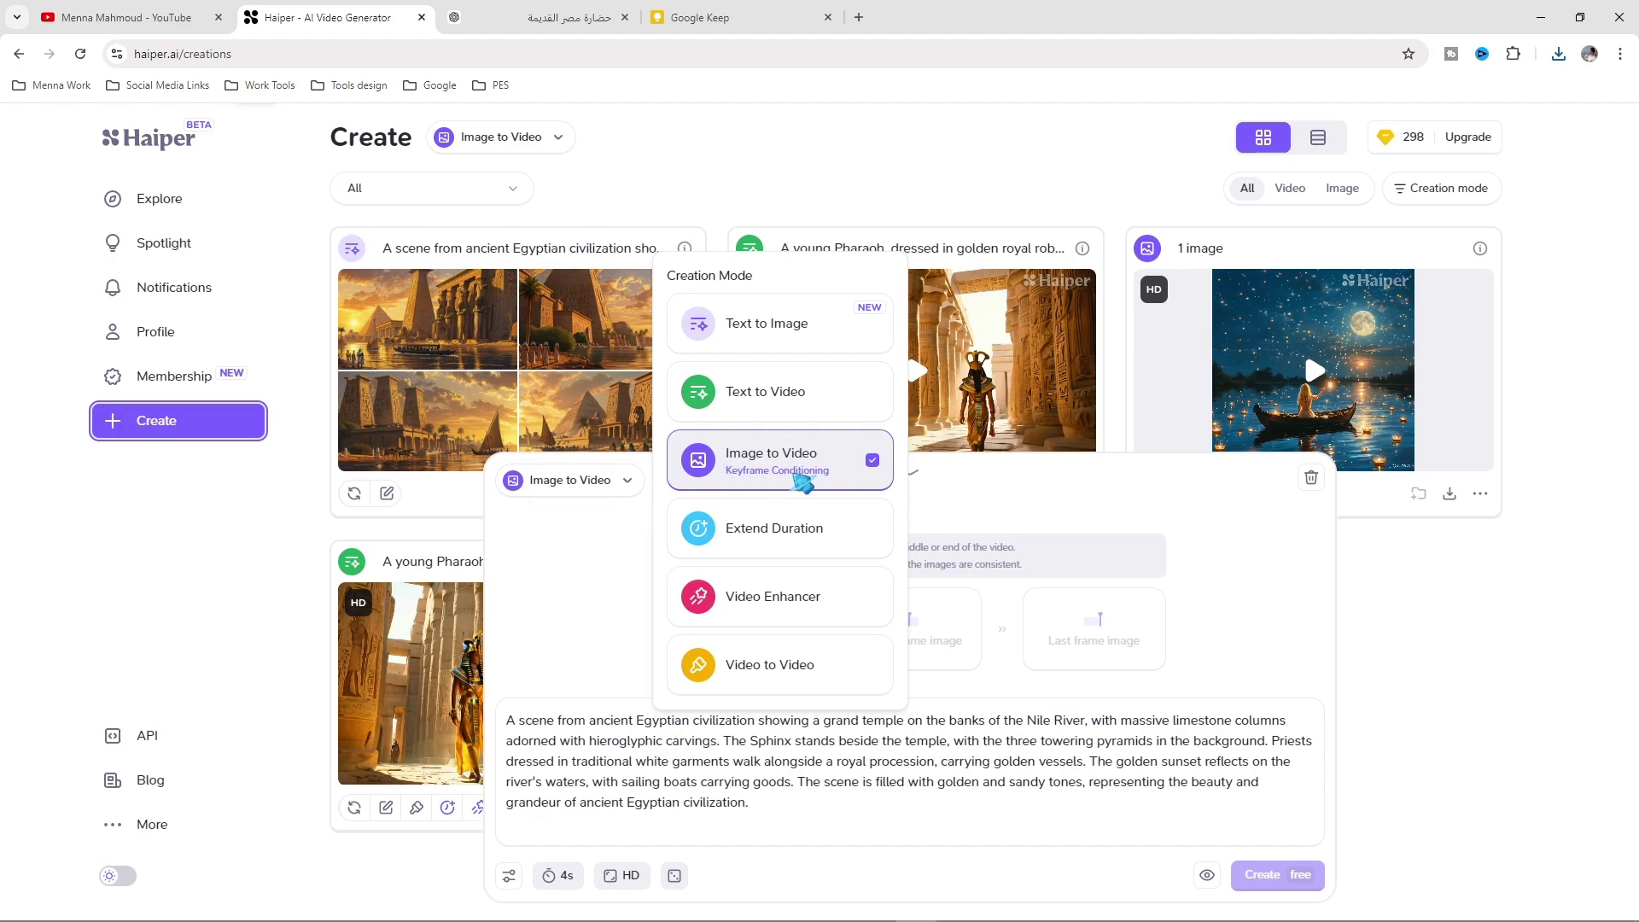
left_click(802, 482)
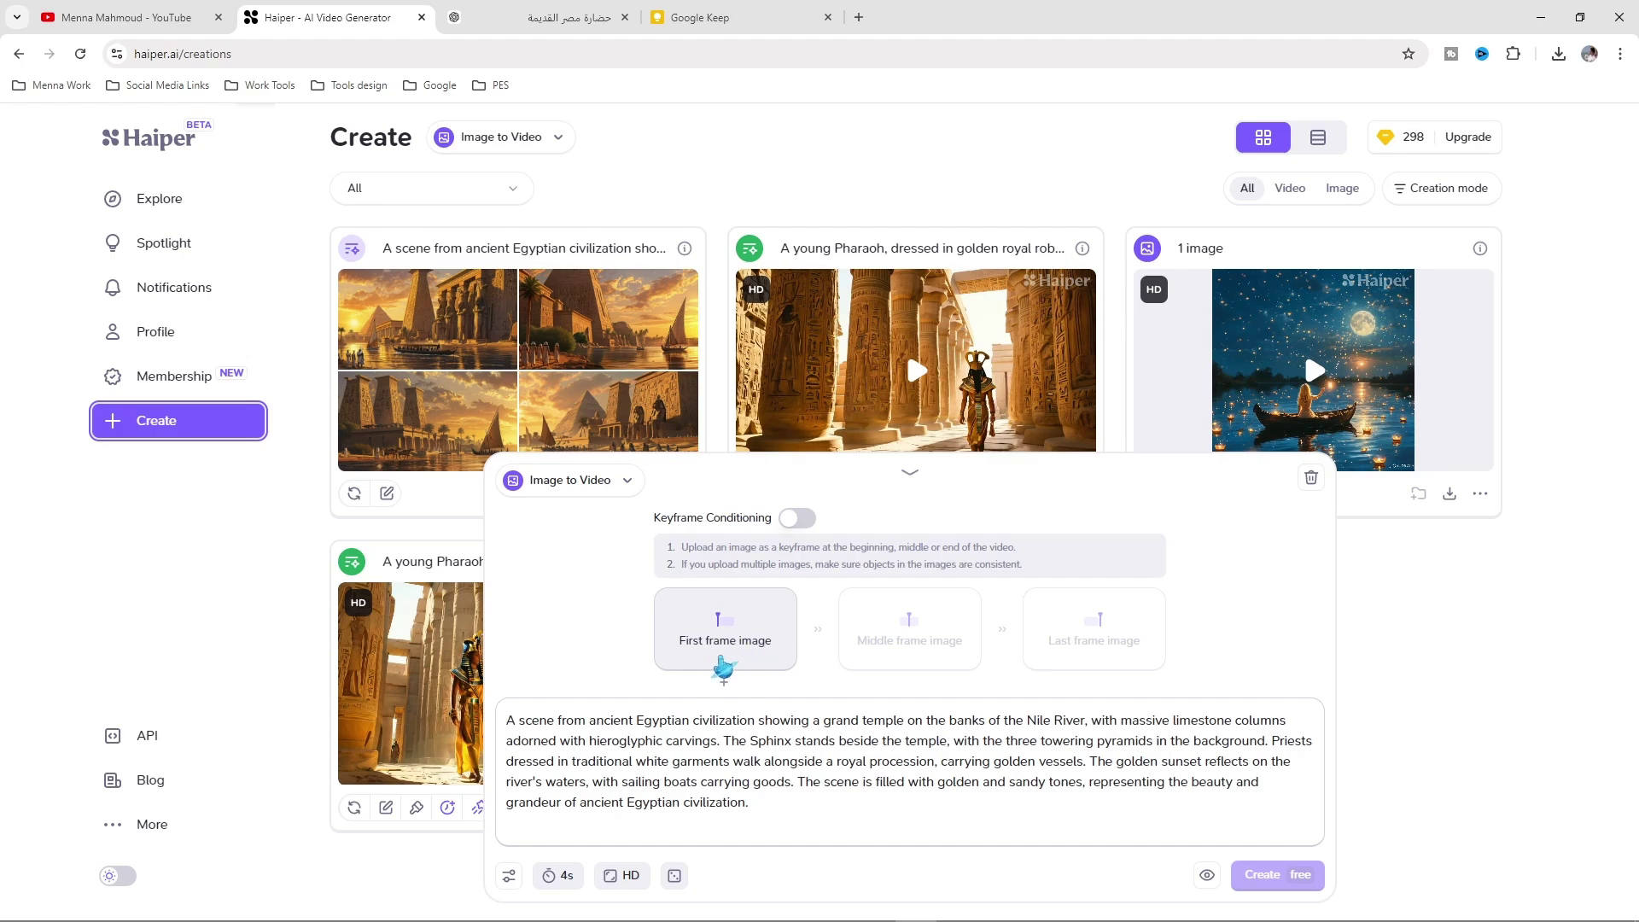
left_click(726, 651)
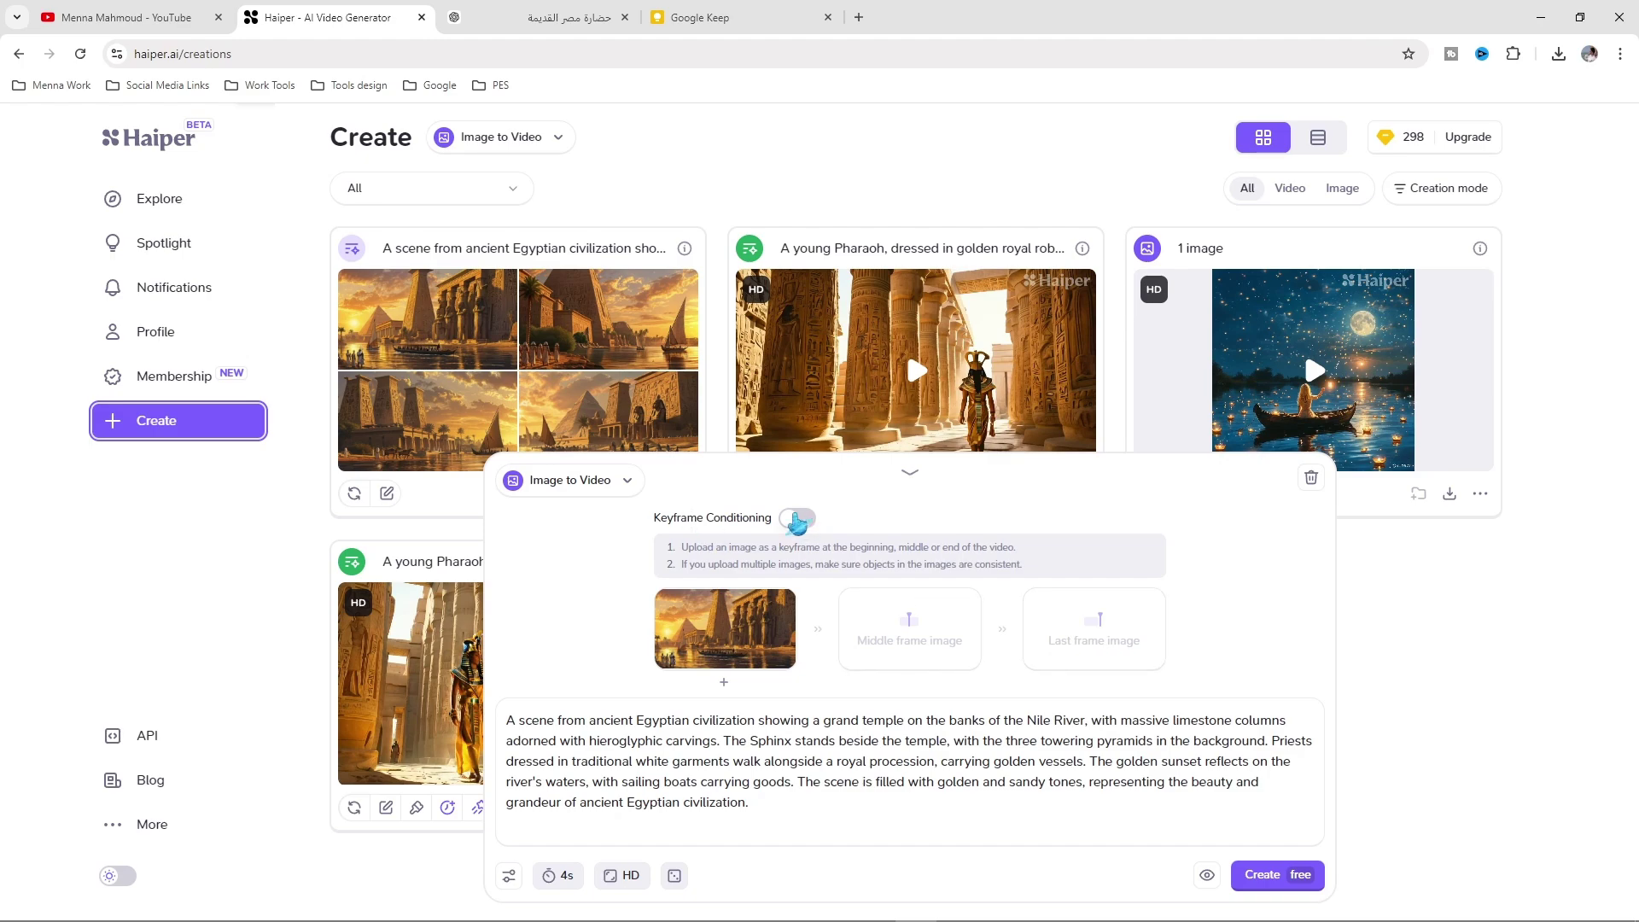
Turn on Keyframe Conditioning to look at the middle and last frame slots, and turn it off again
left_click(797, 518)
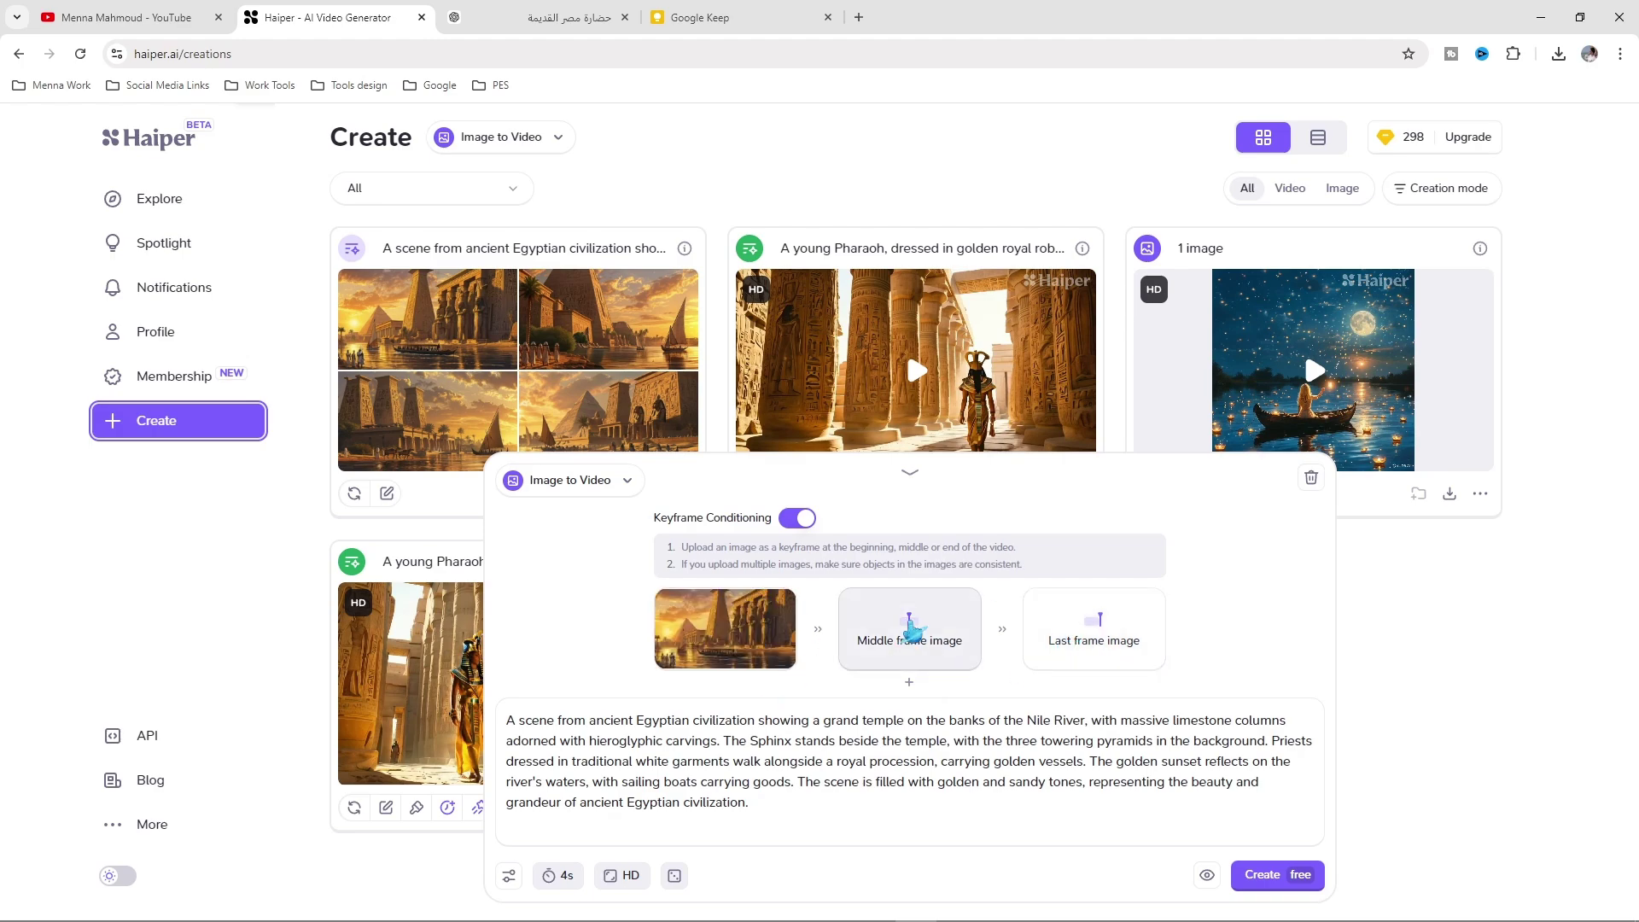
left_click(801, 519)
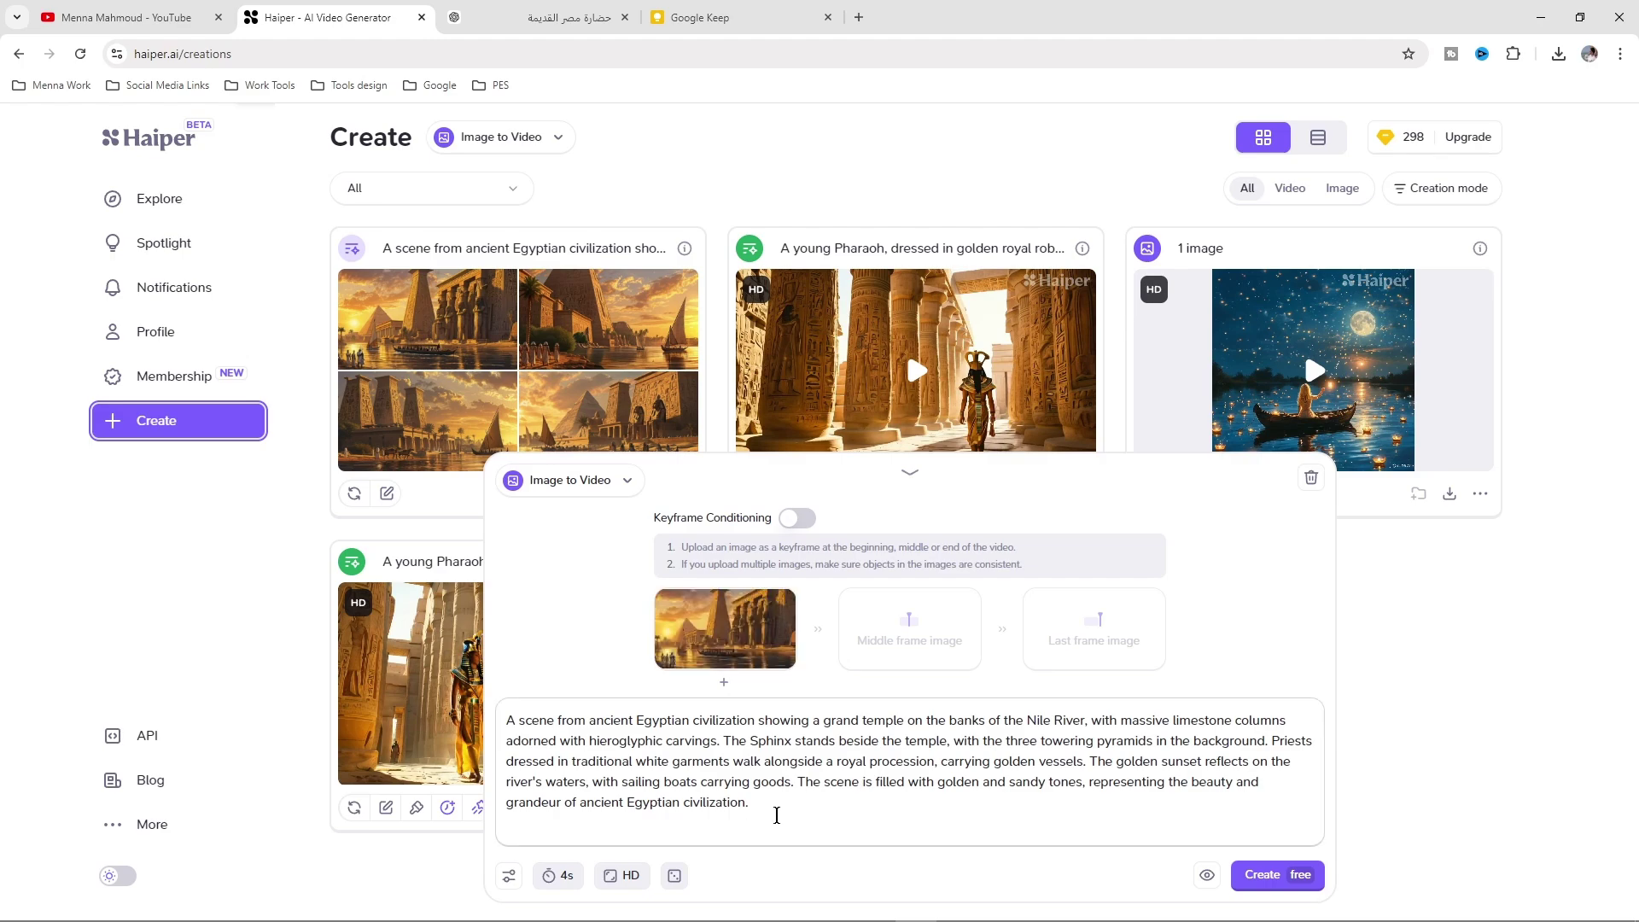
triple_click(777, 815)
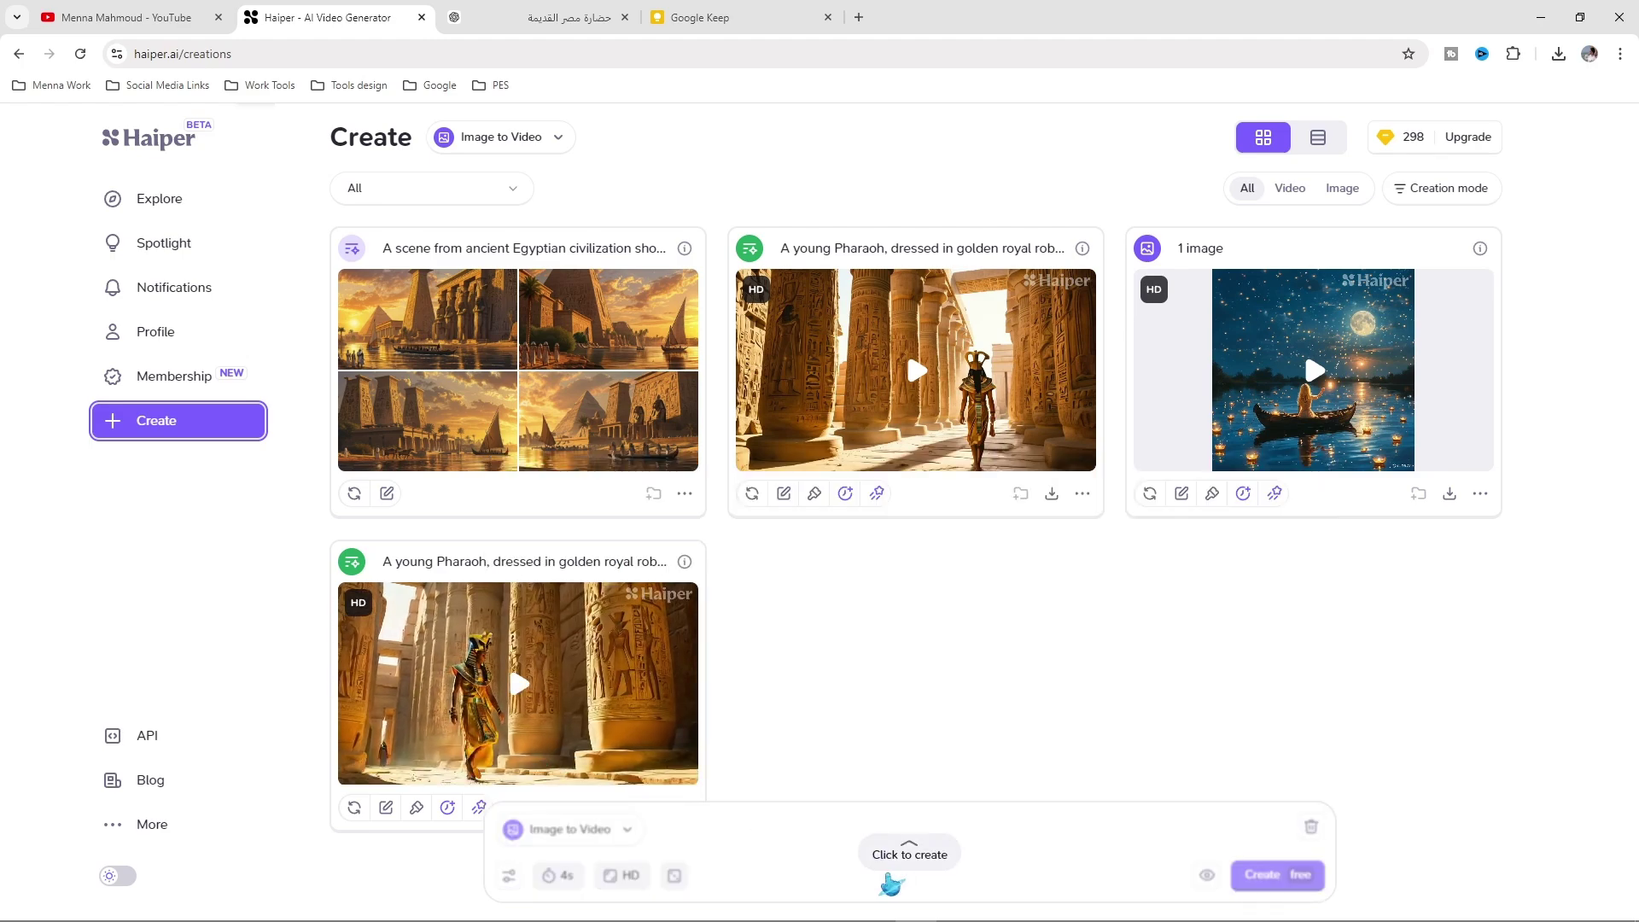
left_click(909, 857)
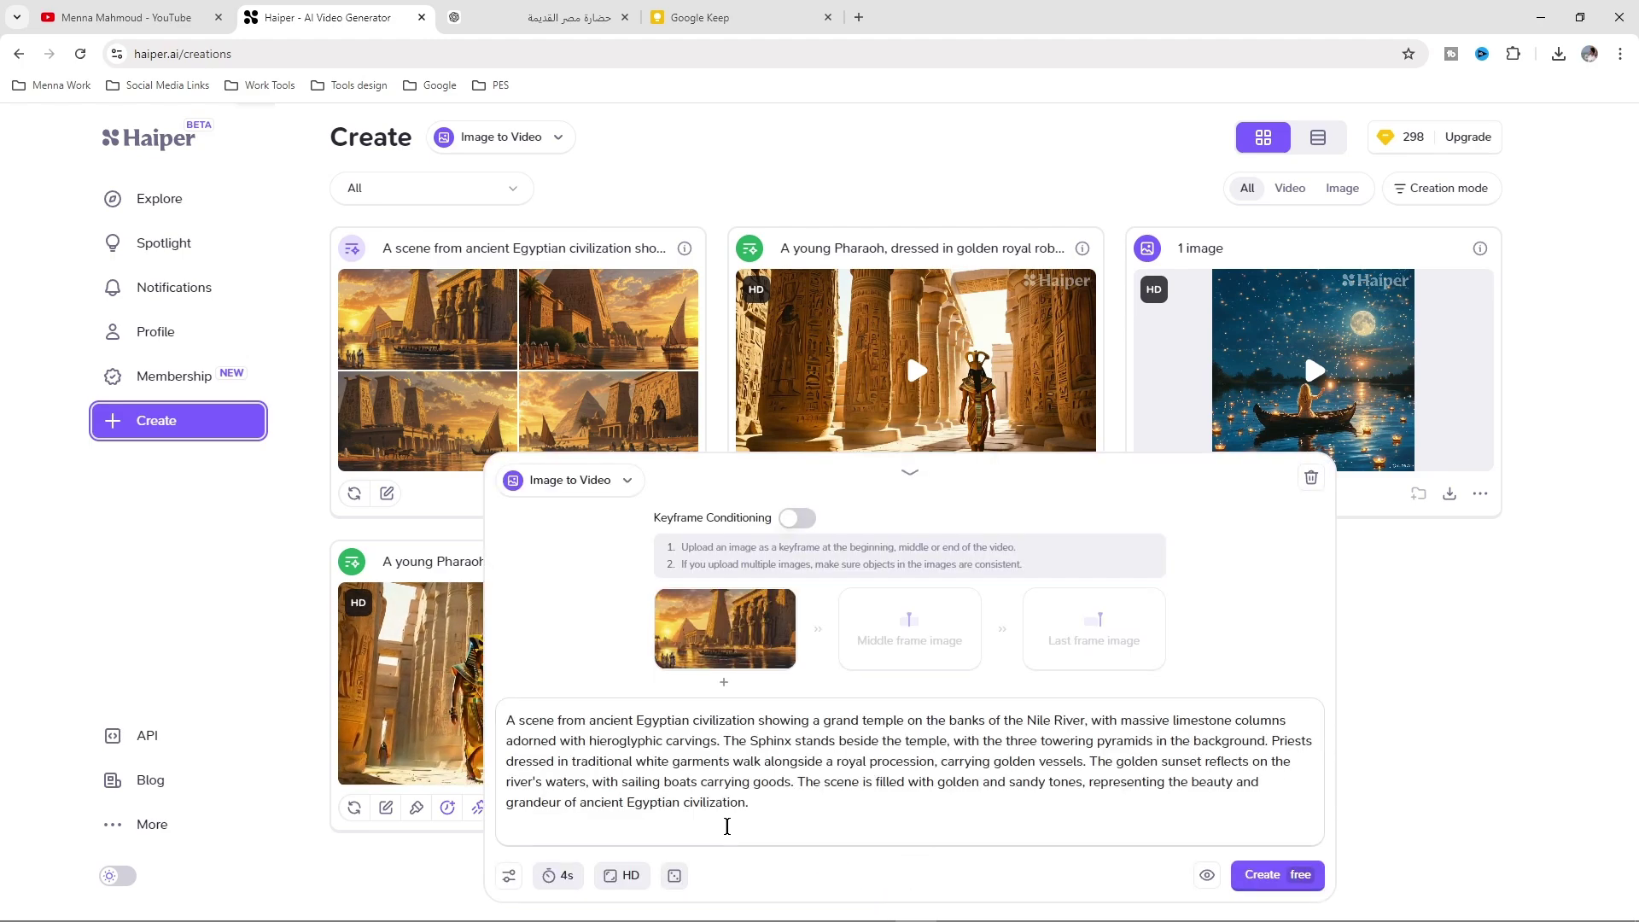
Generate a 4s HD video from the first frame image and the Egyptian prompt, and play it in full screen
left_click(511, 877)
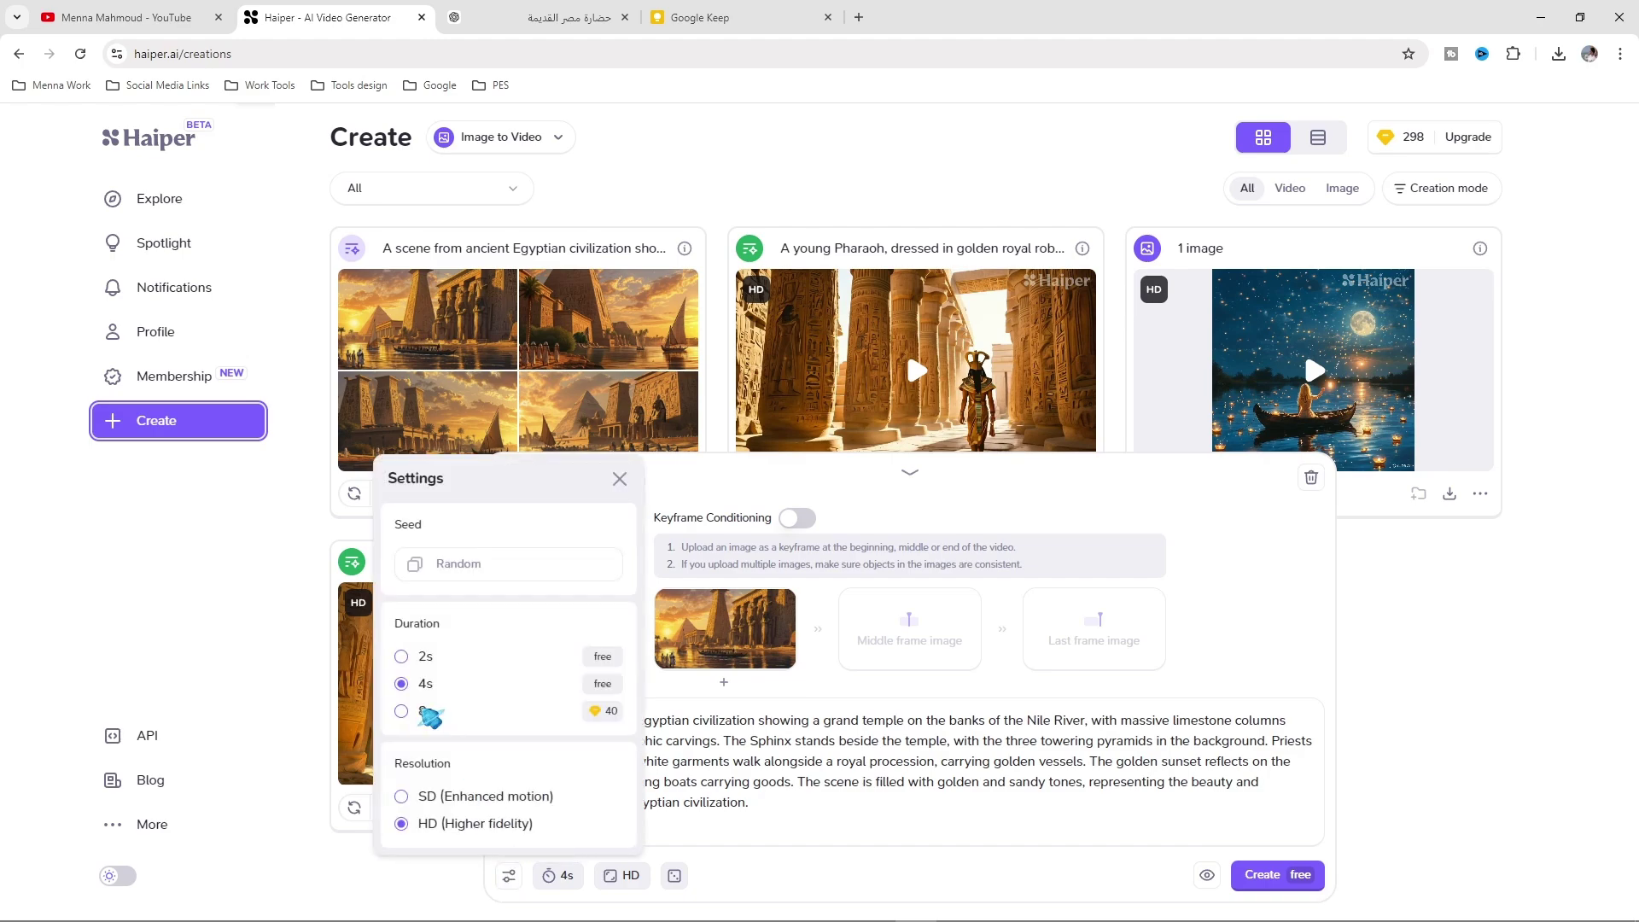
left_click_drag(415, 630, 393, 625)
left_click(459, 688)
left_click(965, 862)
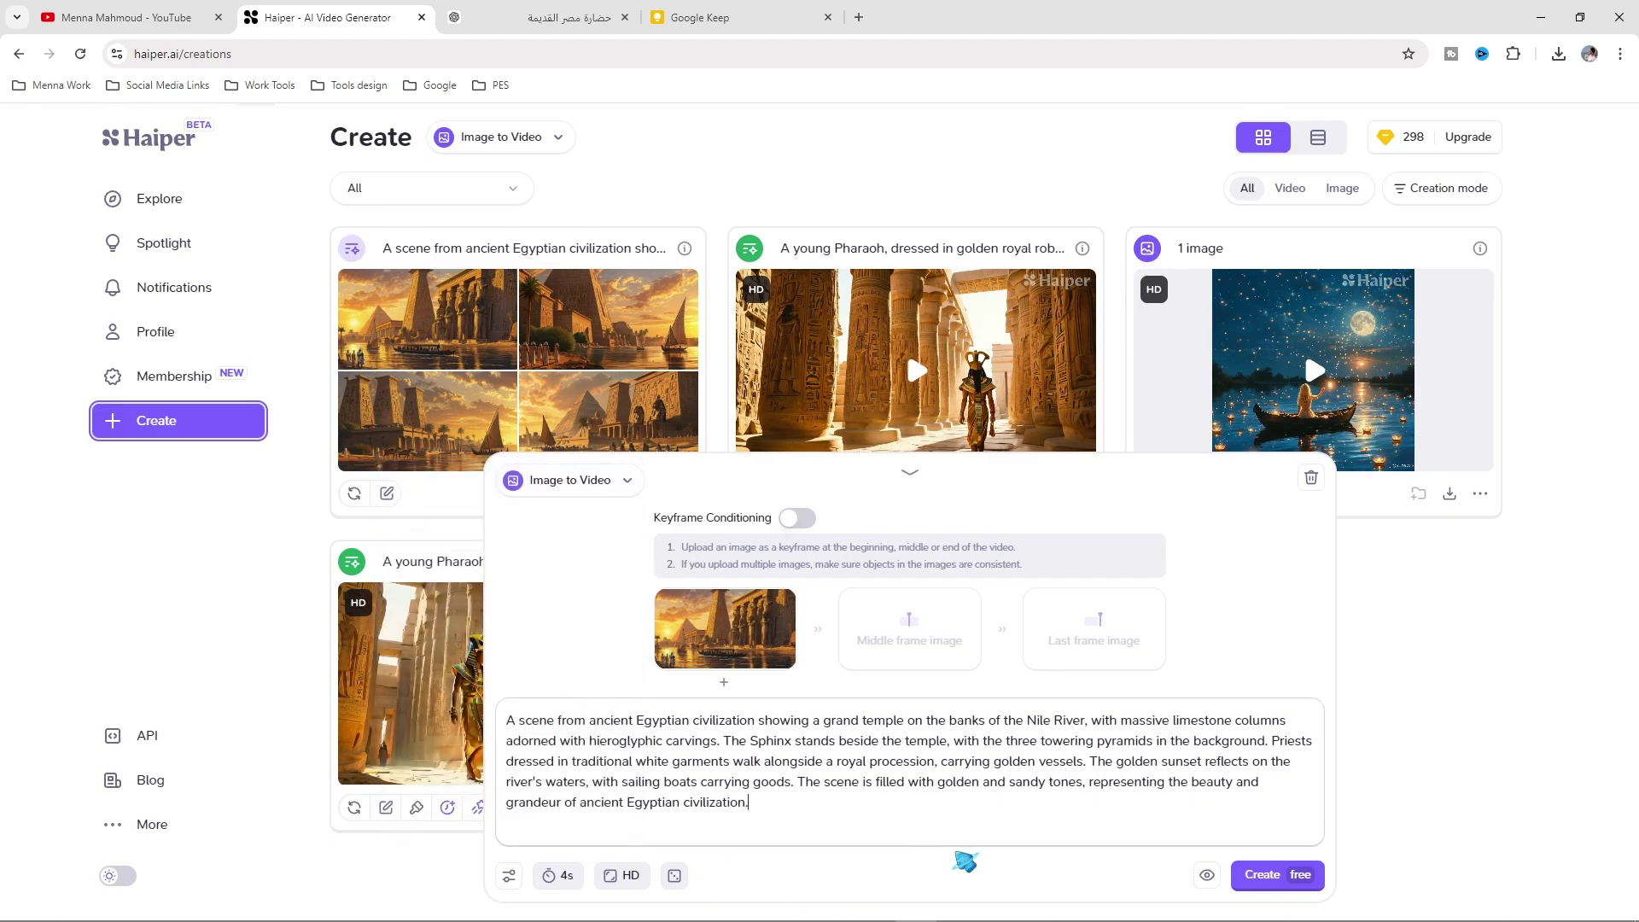
left_click(1279, 879)
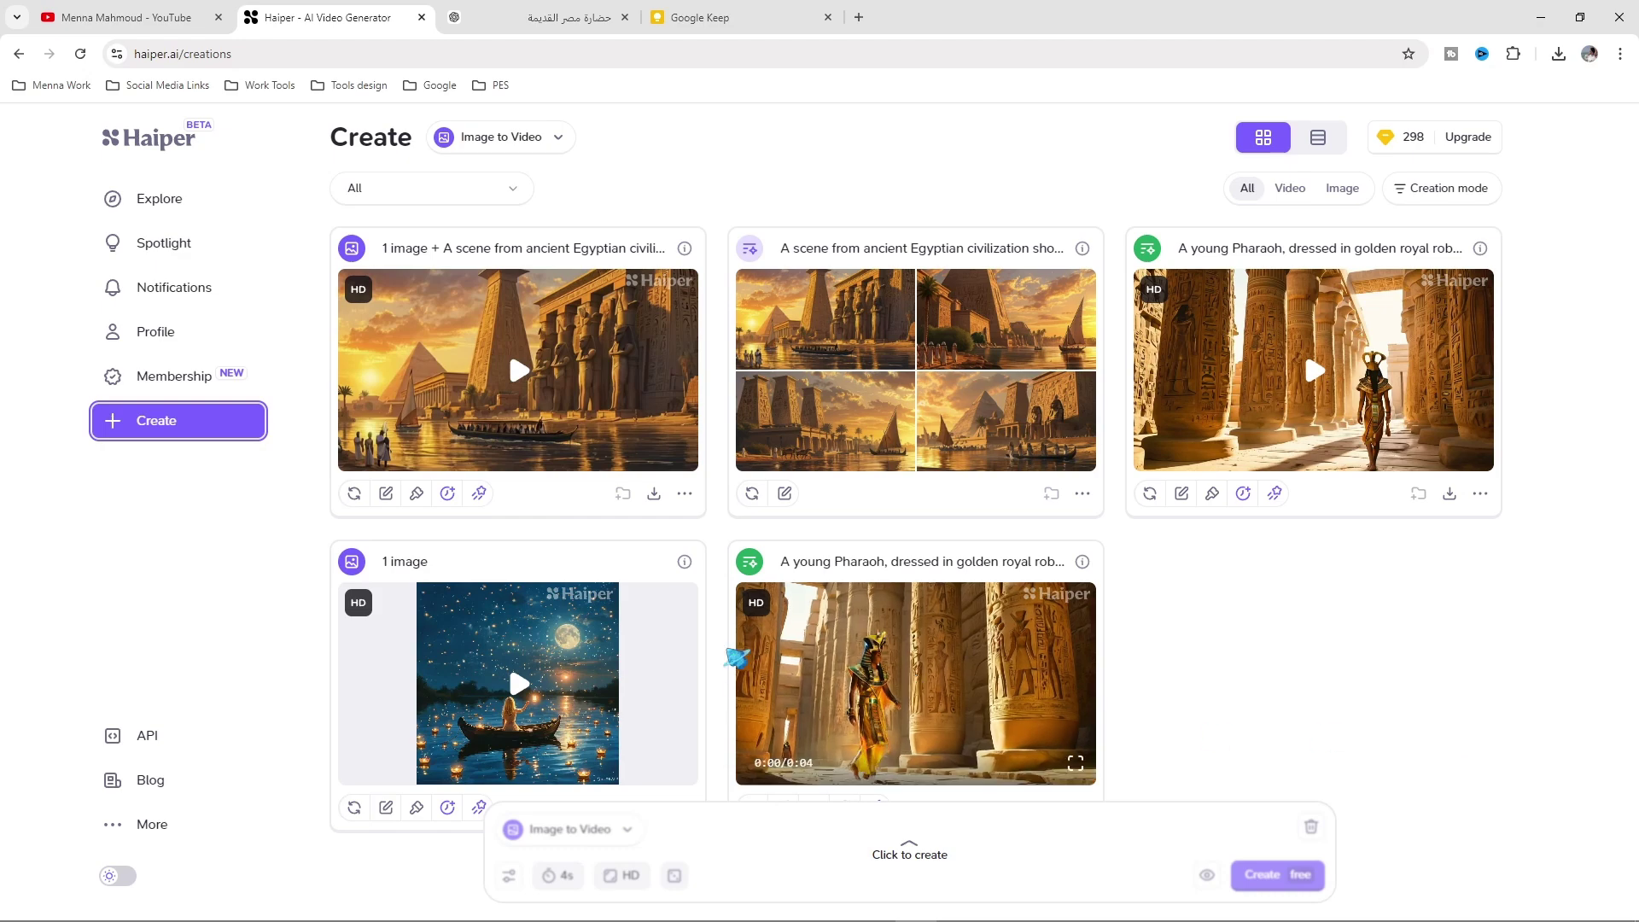
double_click(524, 389)
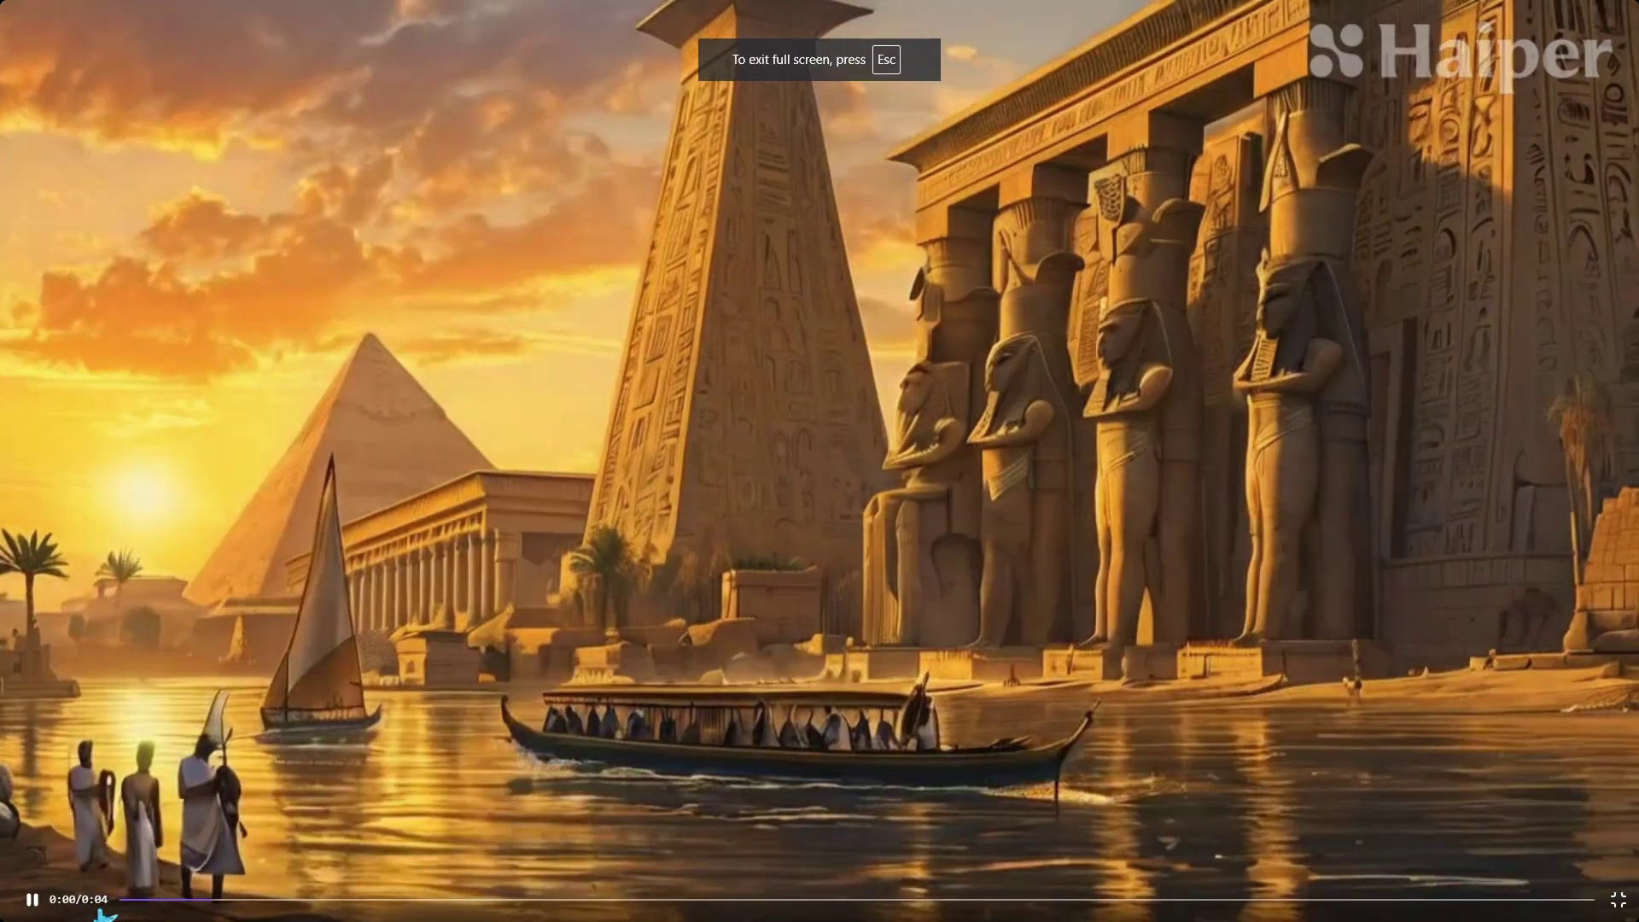
key("Escape")
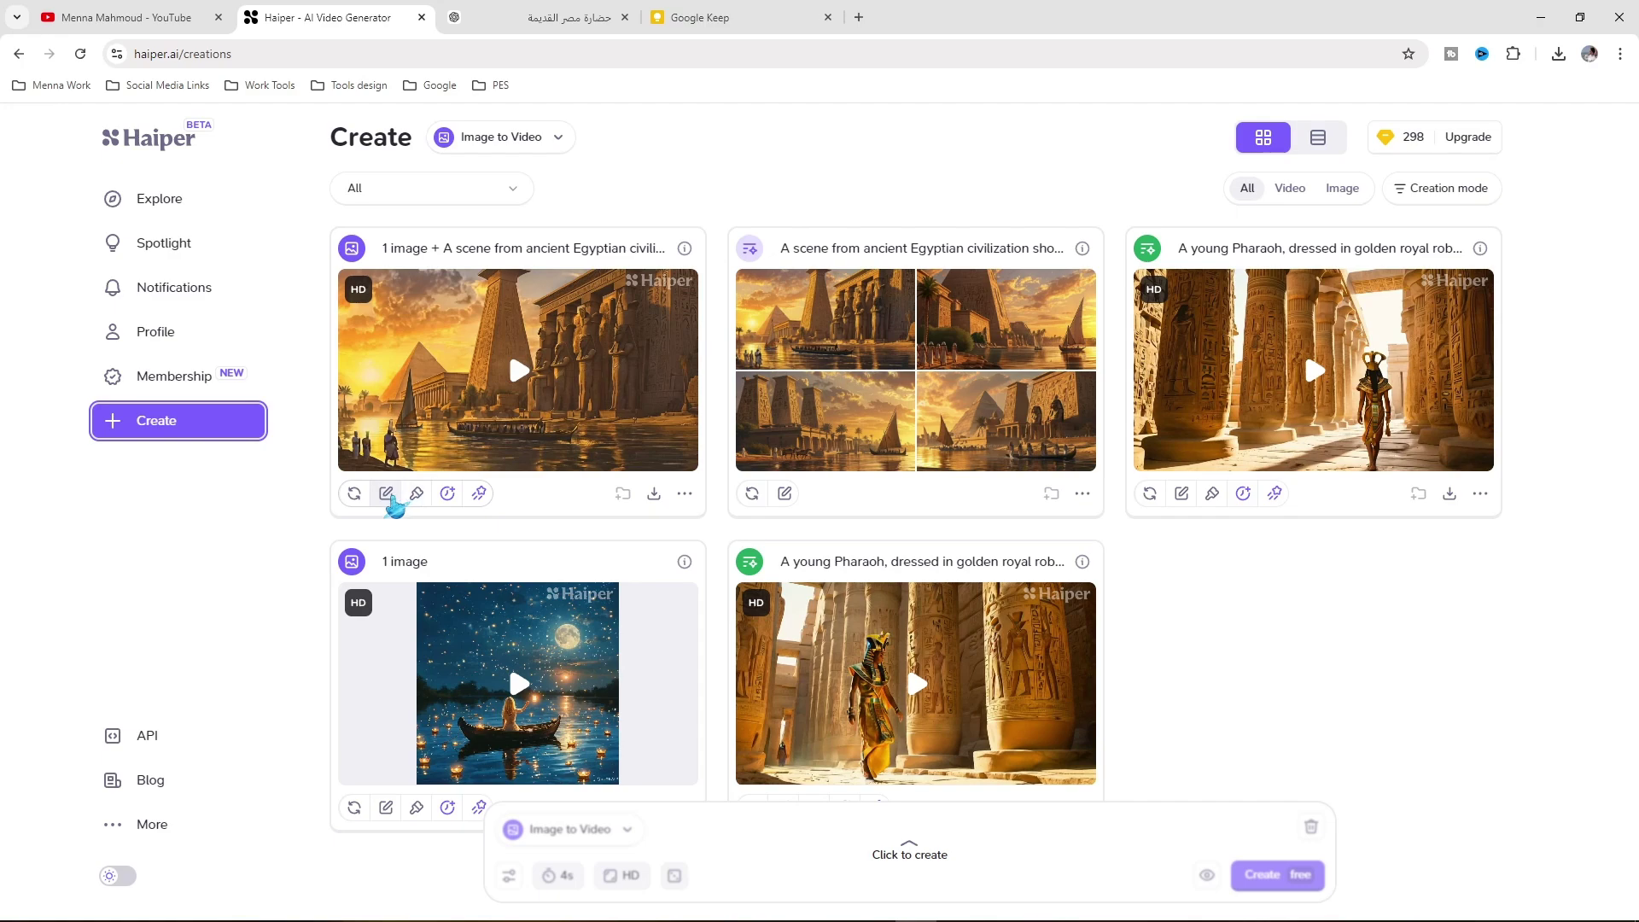
Review the generated video's text in the Vary Prompt dialog without changing it, and download the video
left_click(386, 495)
scroll(737, 534, "down", 1)
scroll(737, 534, "down", 2)
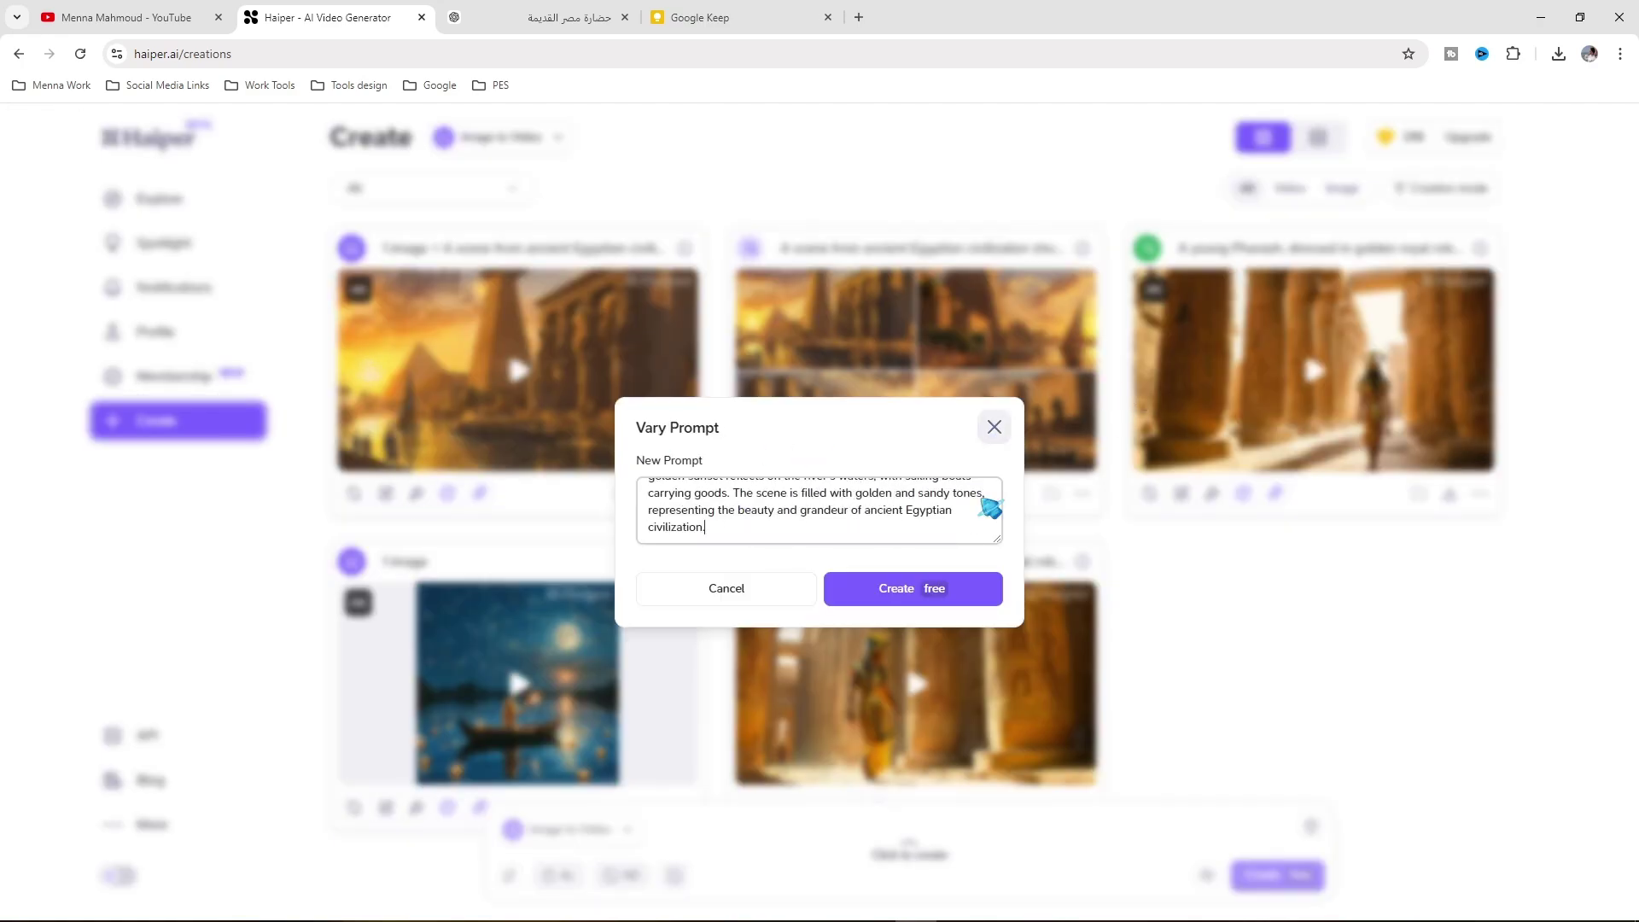
left_click(994, 427)
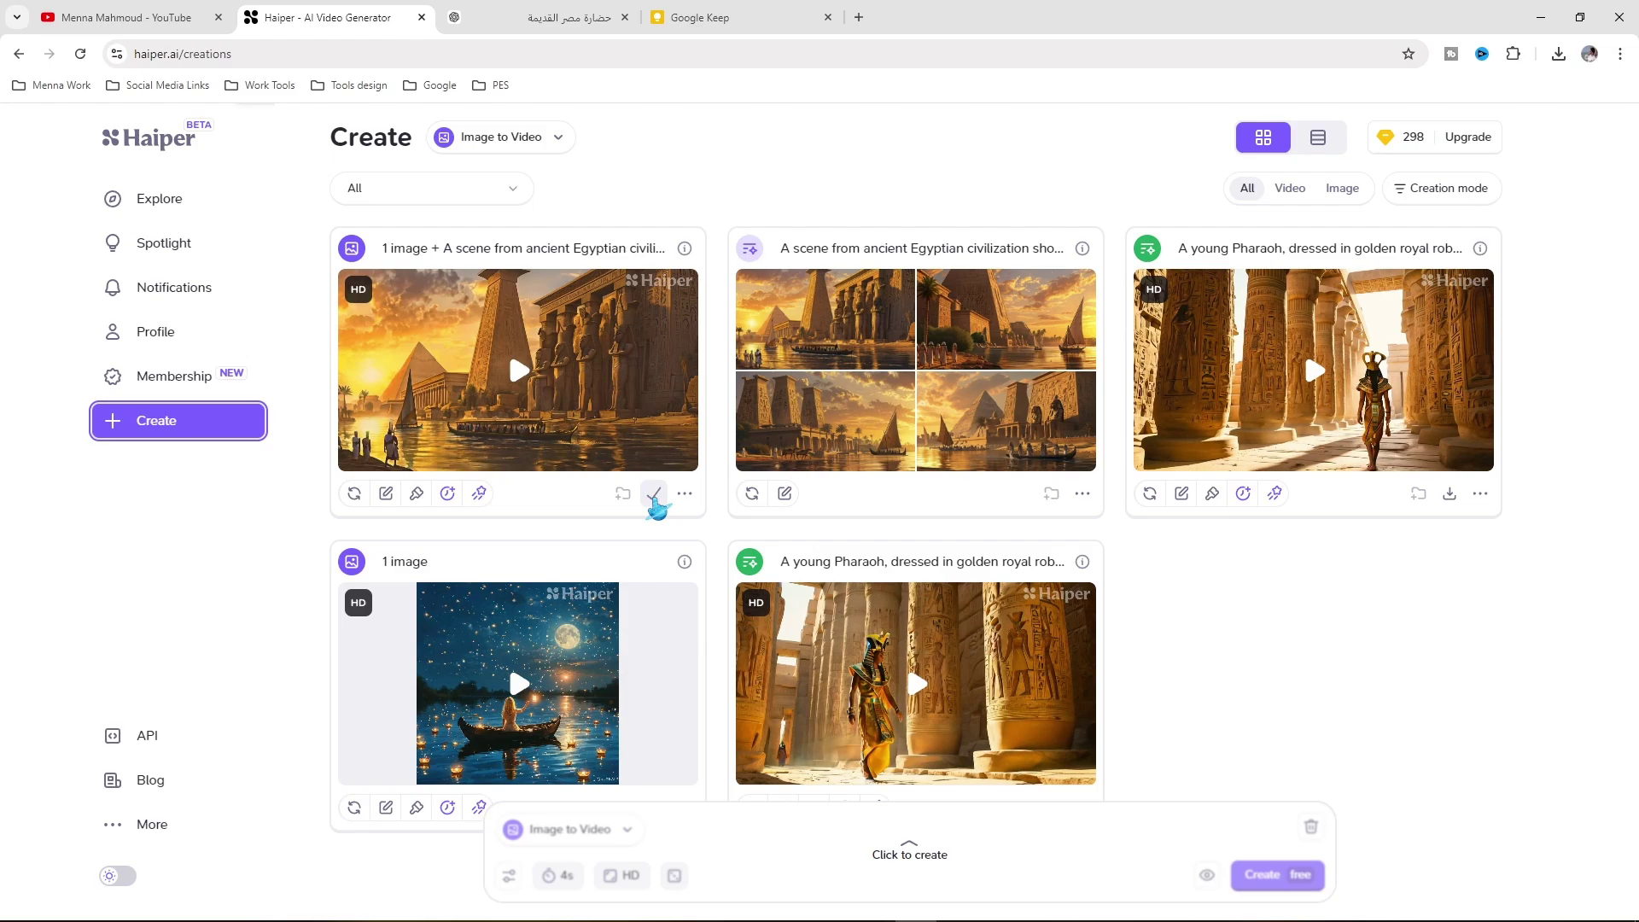
left_click(947, 852)
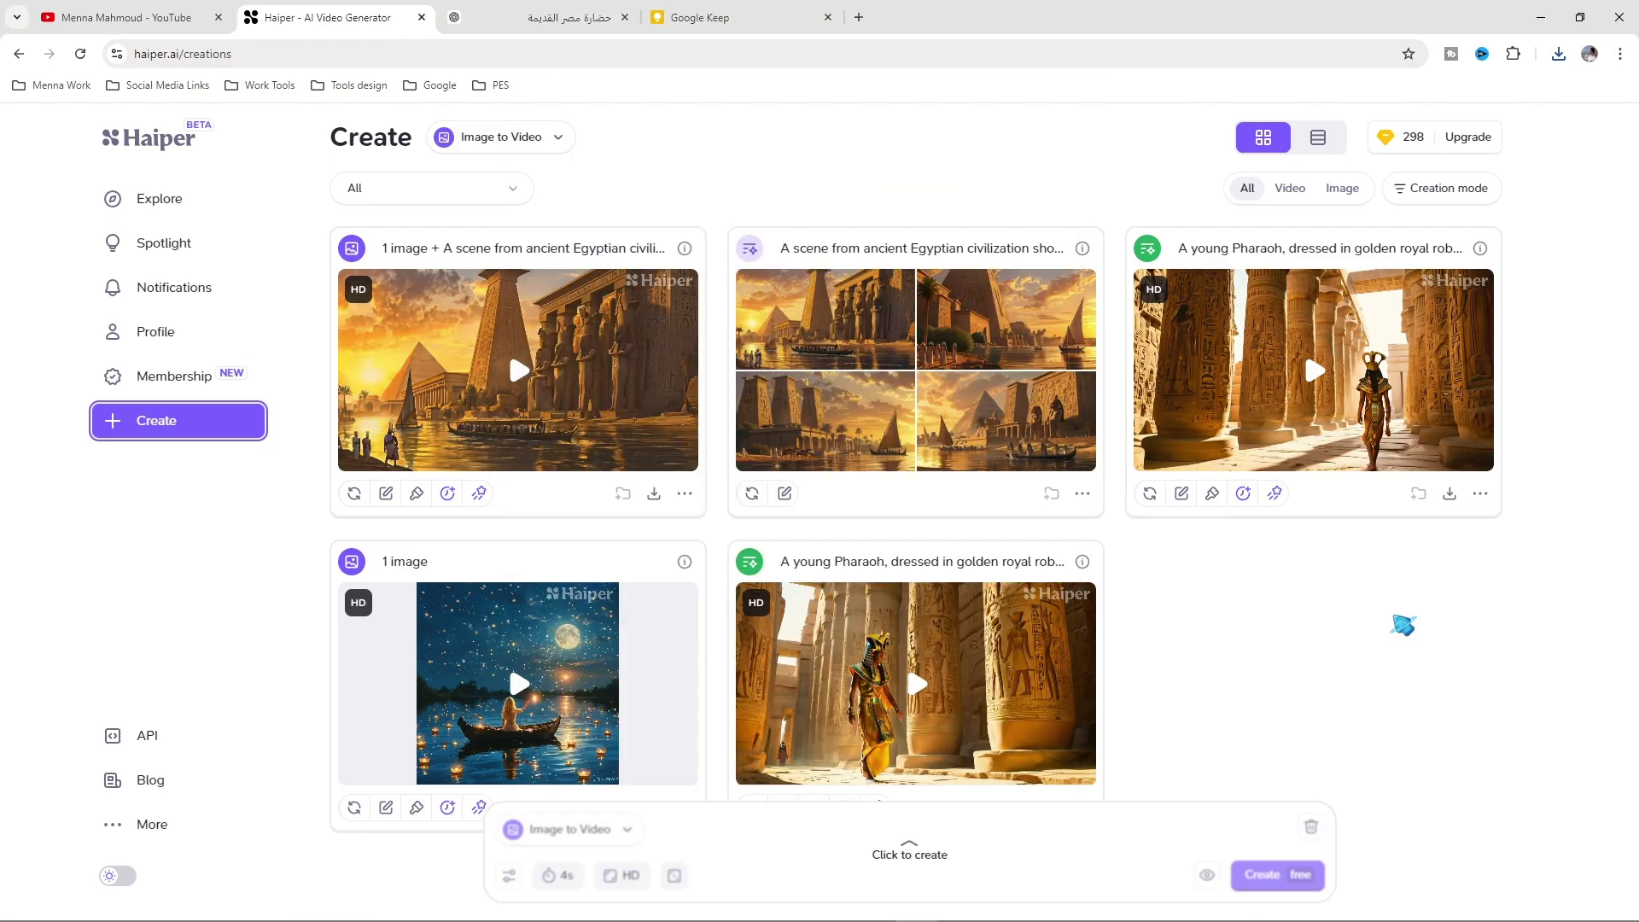
Switch the creation mode to Extend Duration and upload the Egyptian temple video 66ee5b560cf7d6beb7f3ab04
left_click(545, 139)
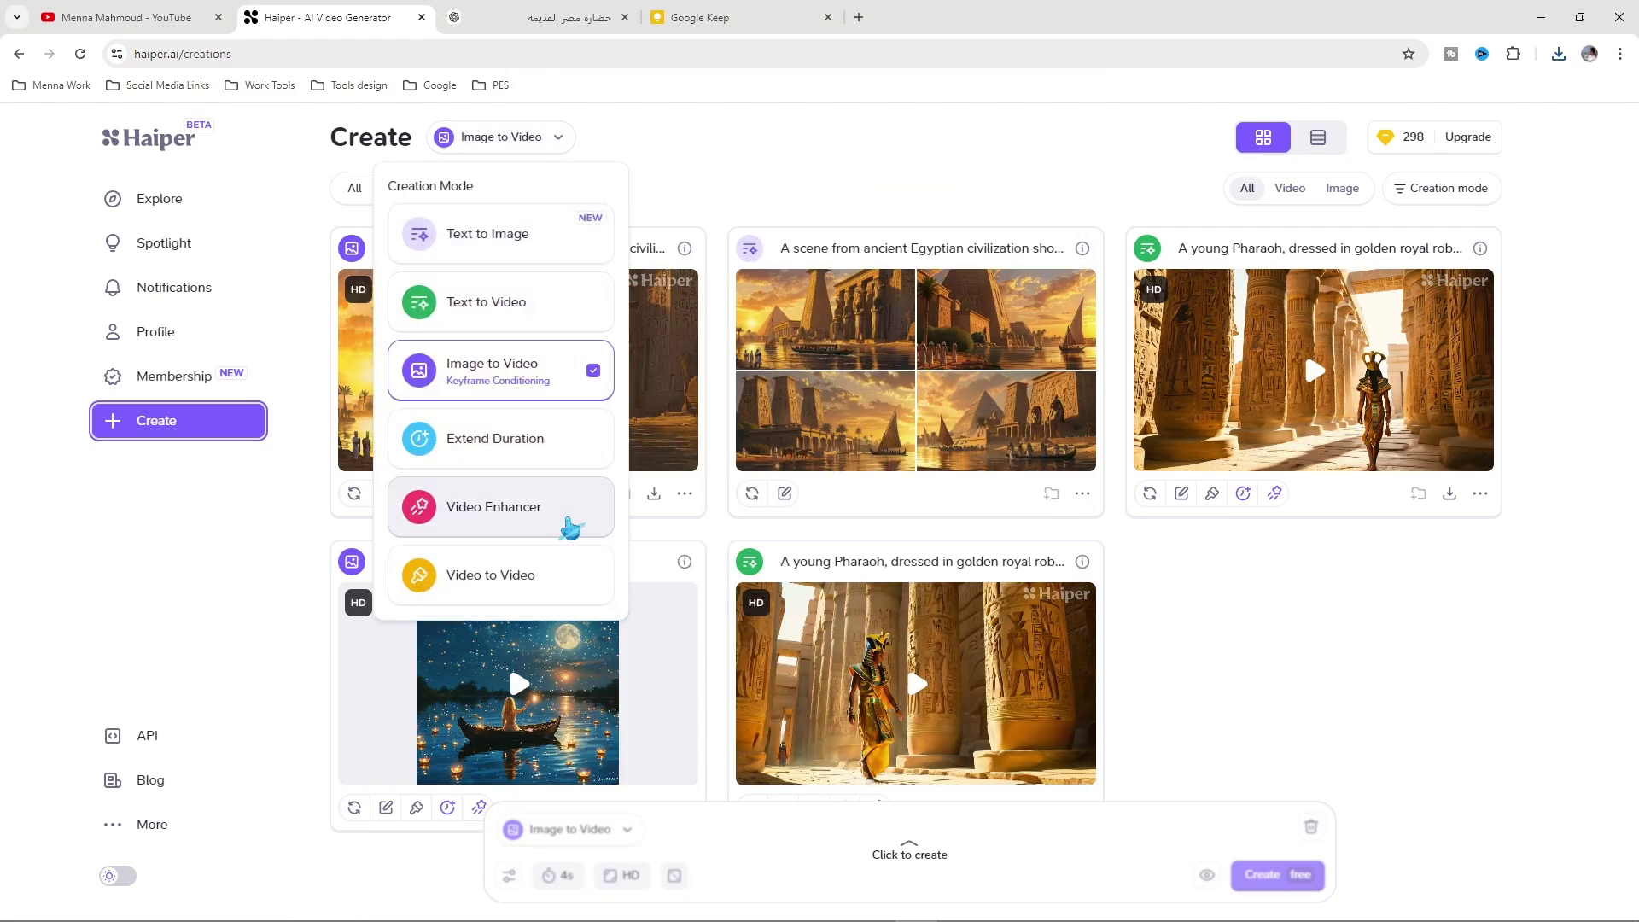
left_click(527, 457)
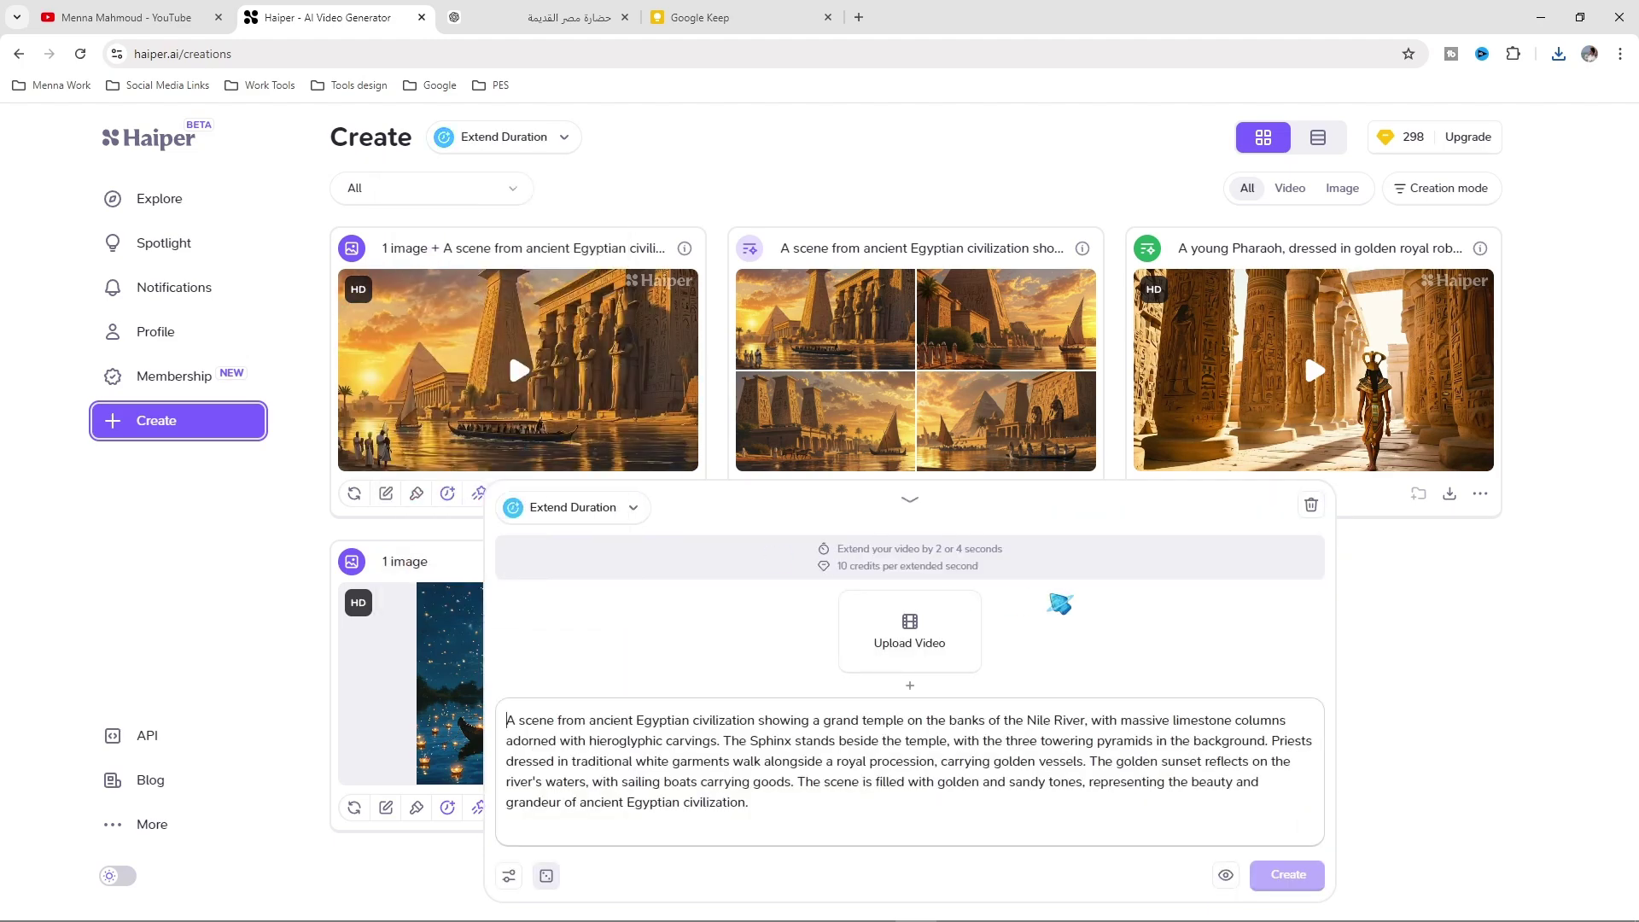
left_click(918, 661)
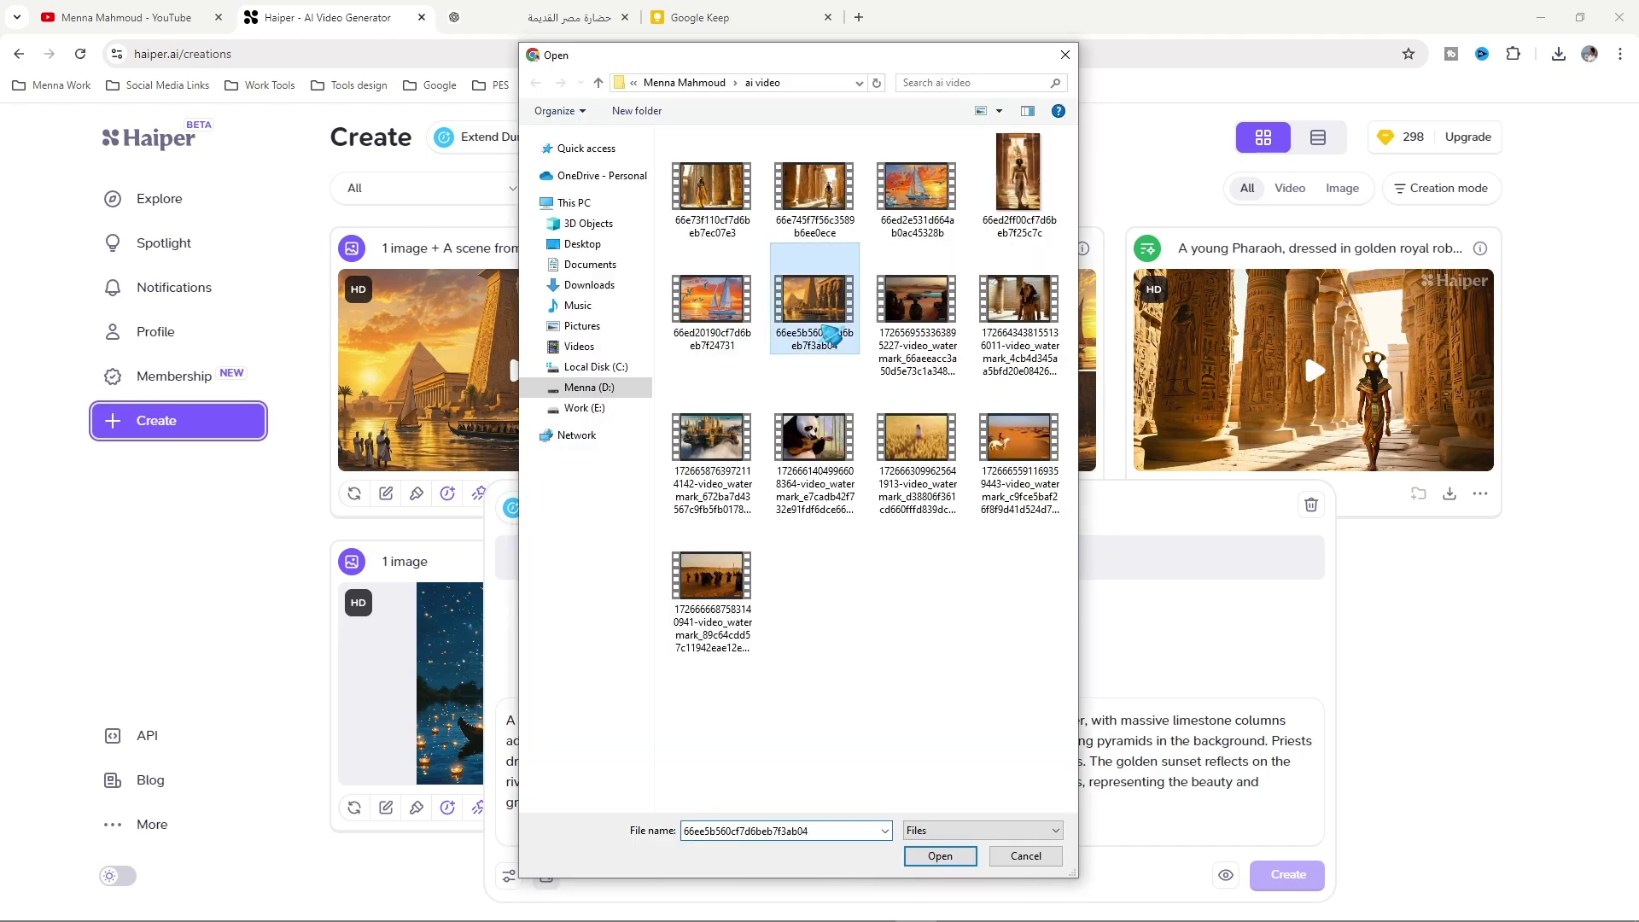
left_click(940, 856)
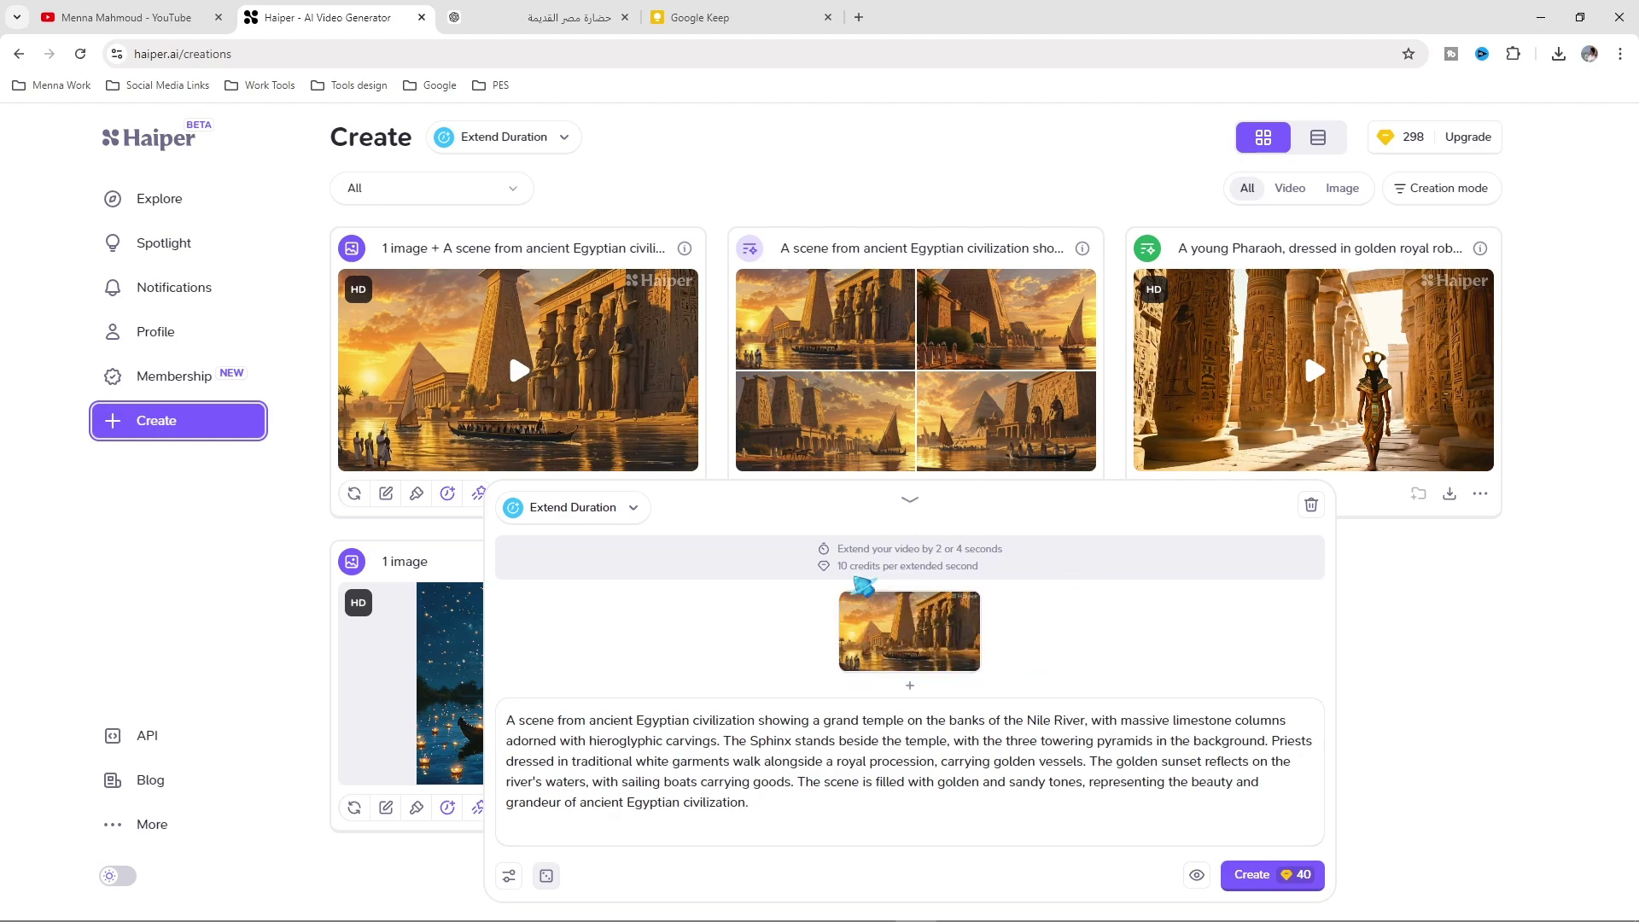
Check the extension length and credit cost notes, and generate the extended video with the ancient Egyptian prompt
left_click_drag(839, 549, 1009, 560)
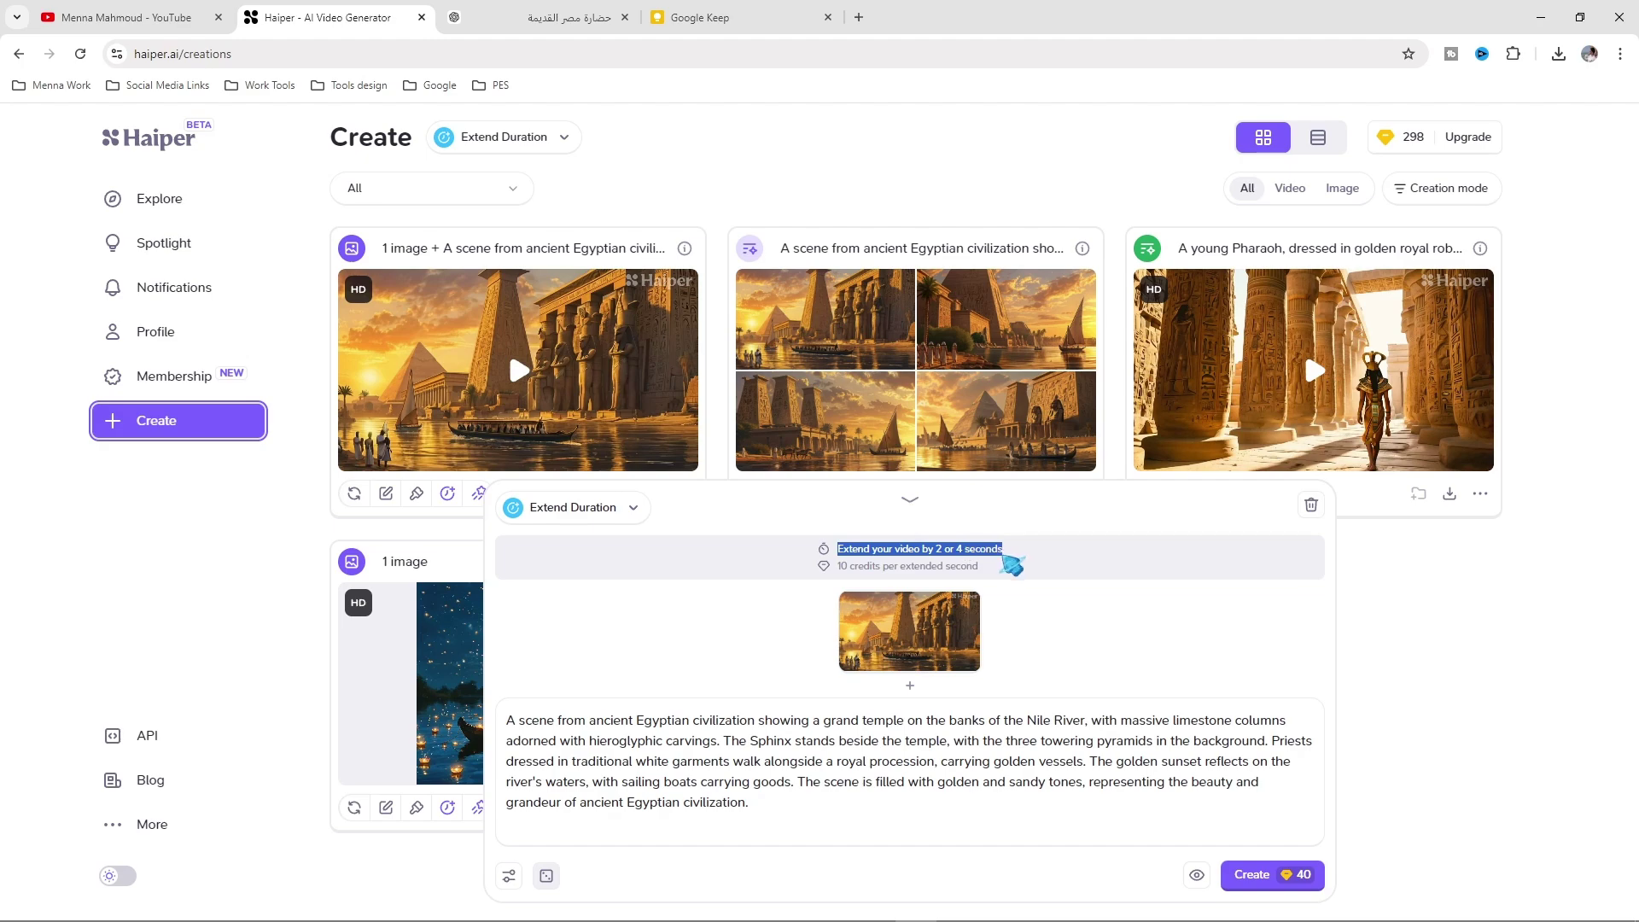
left_click(943, 551)
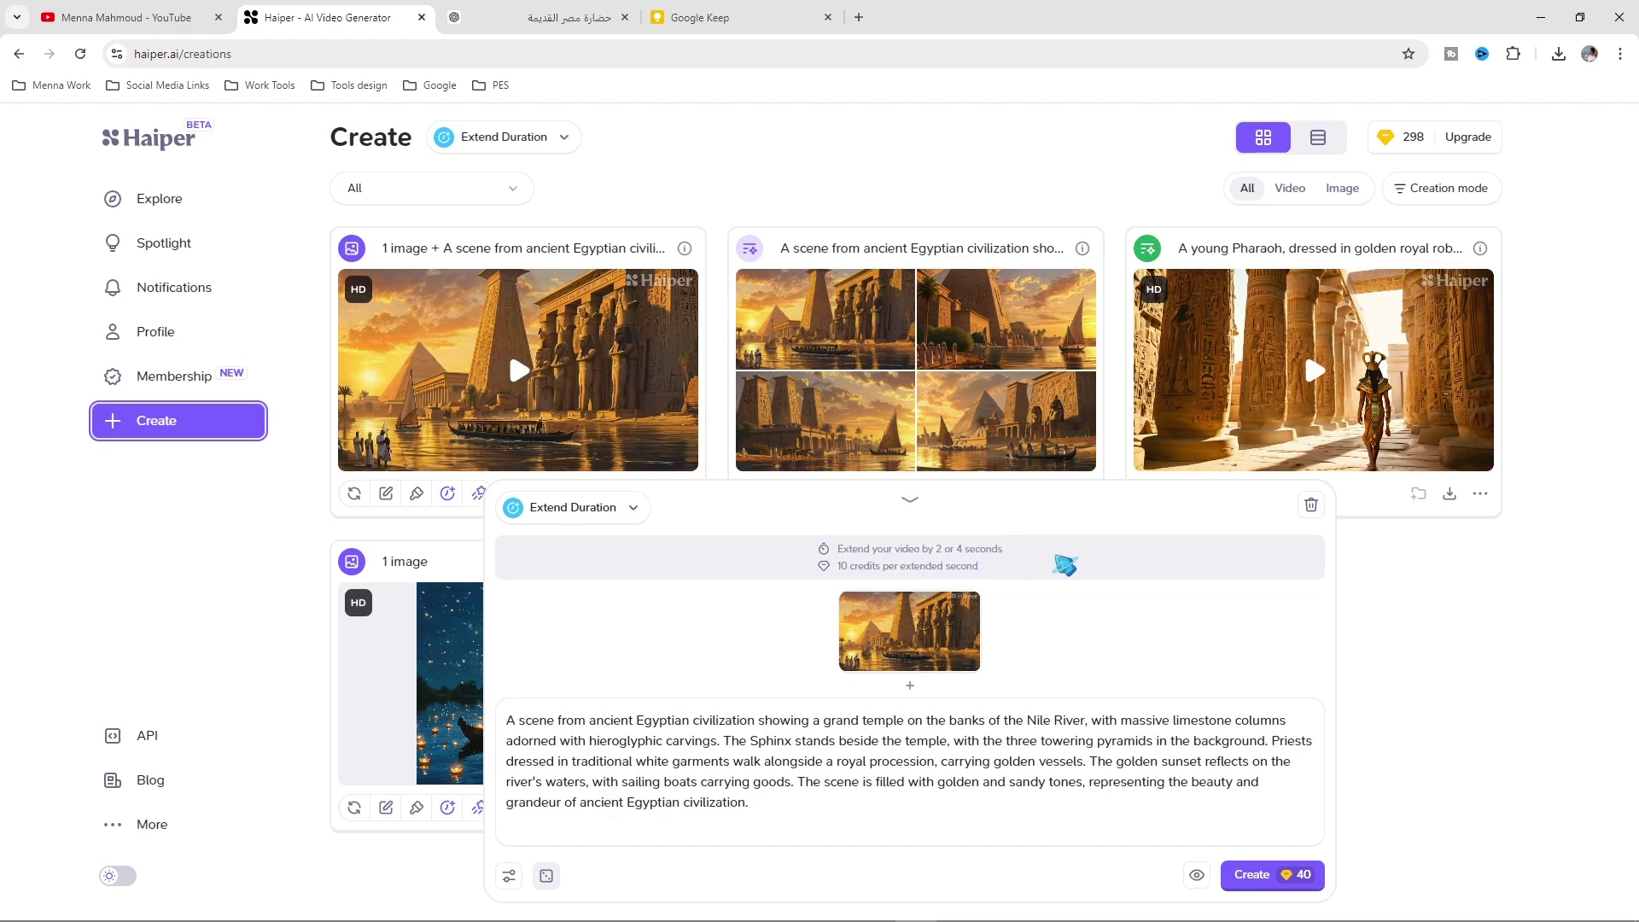
left_click_drag(838, 568, 858, 569)
left_click(1110, 604)
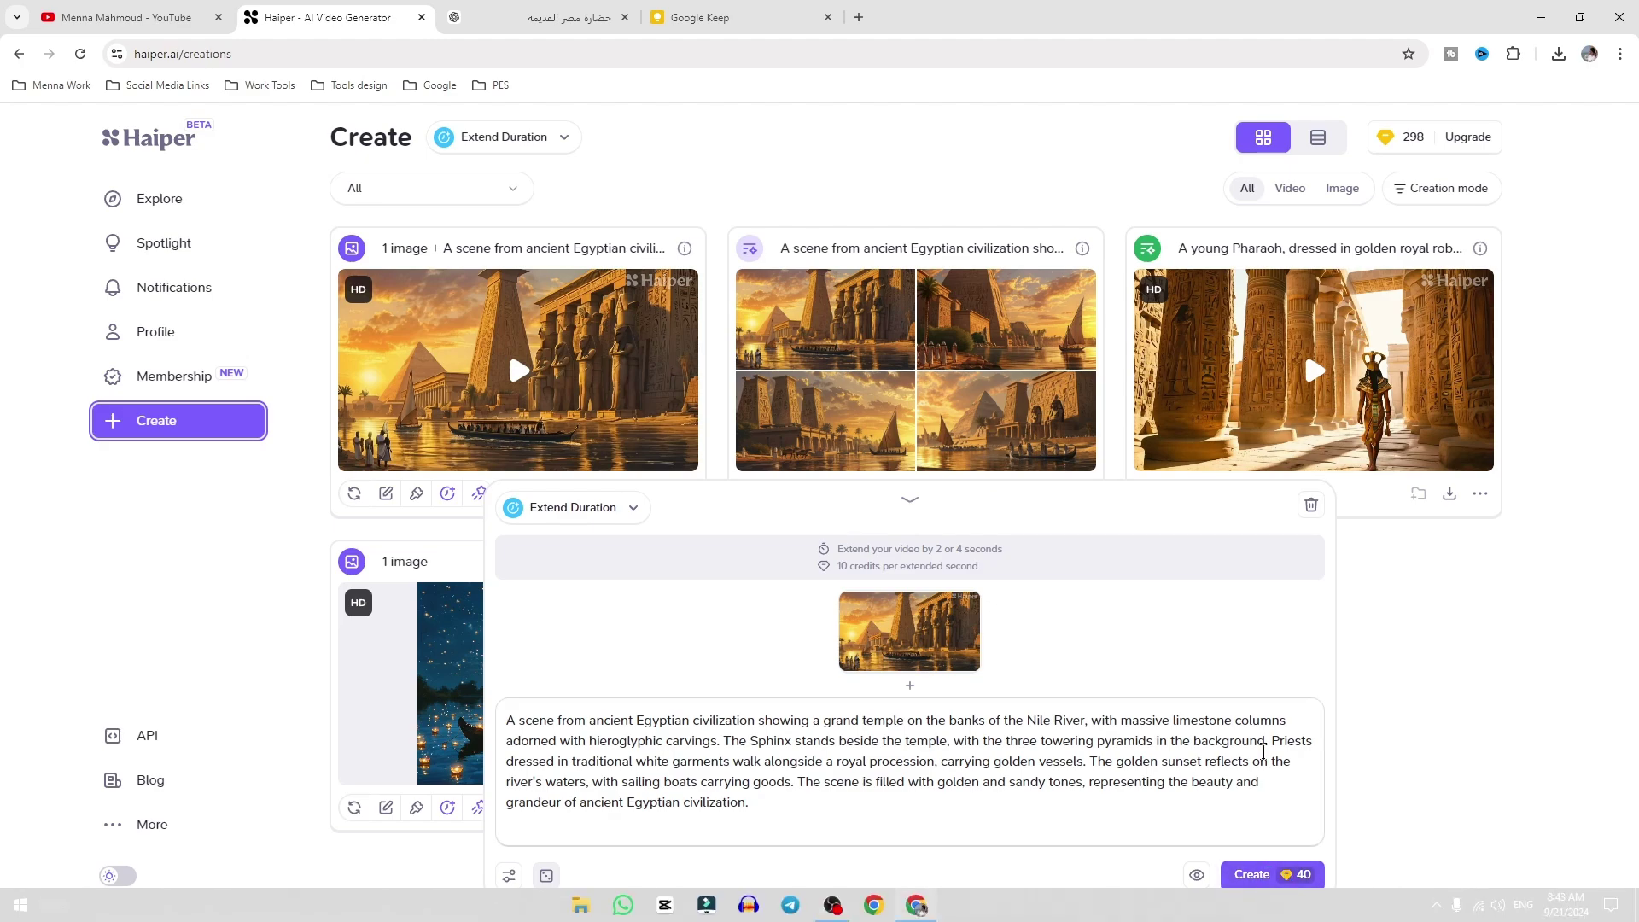
left_click(1269, 880)
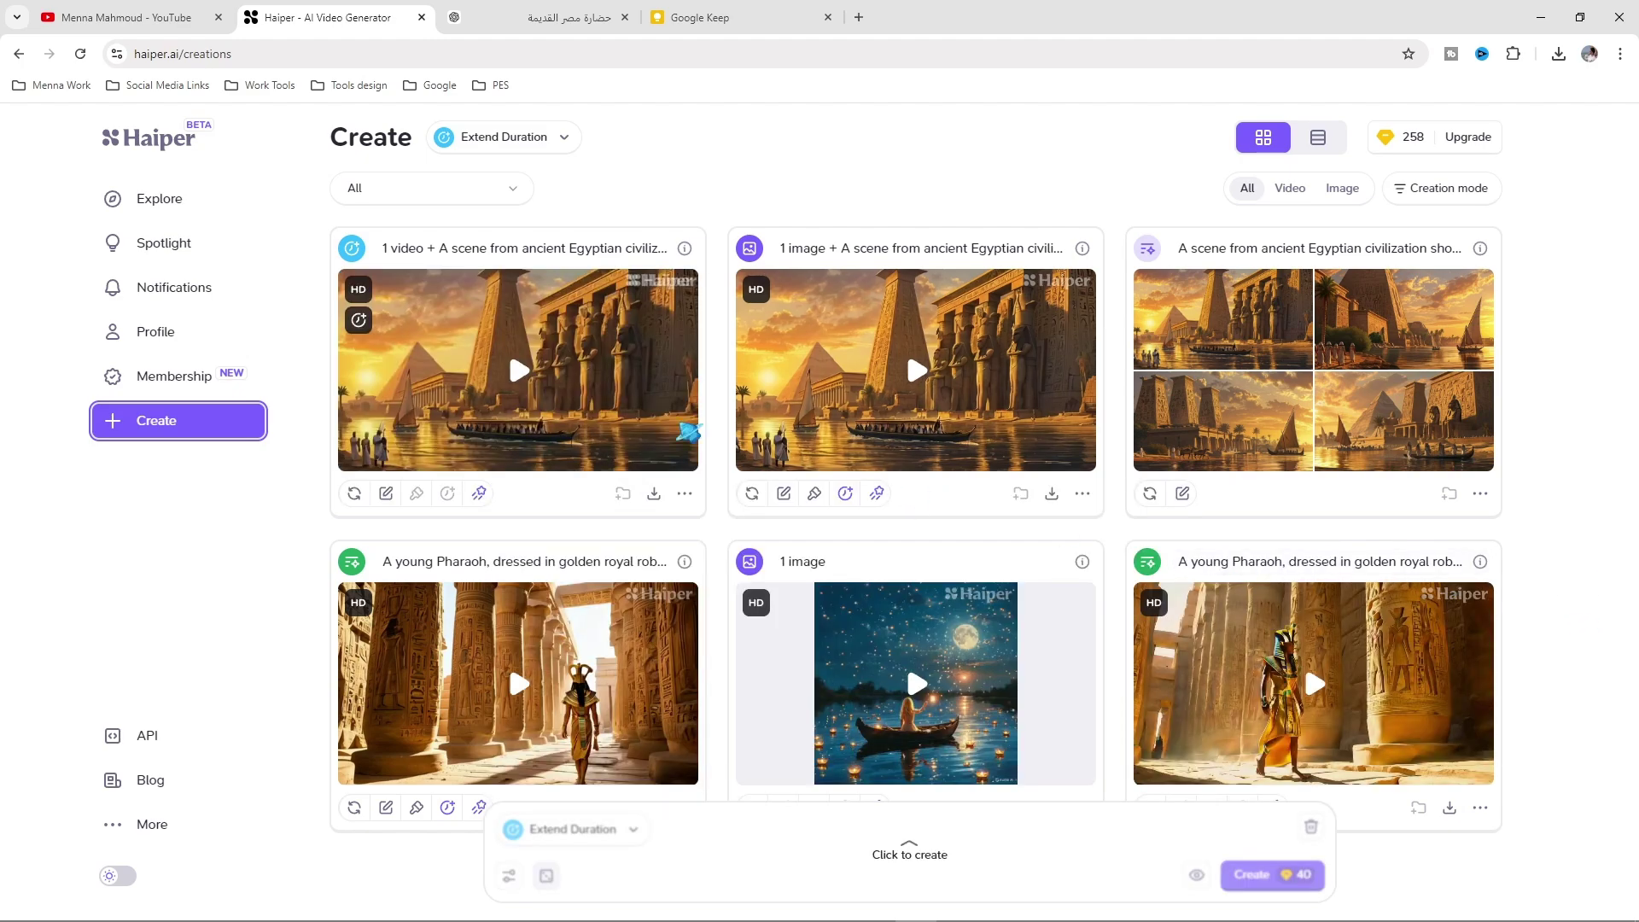
Play the extended Egyptian temple video in full screen, replaying an earlier part of it
left_click(541, 386)
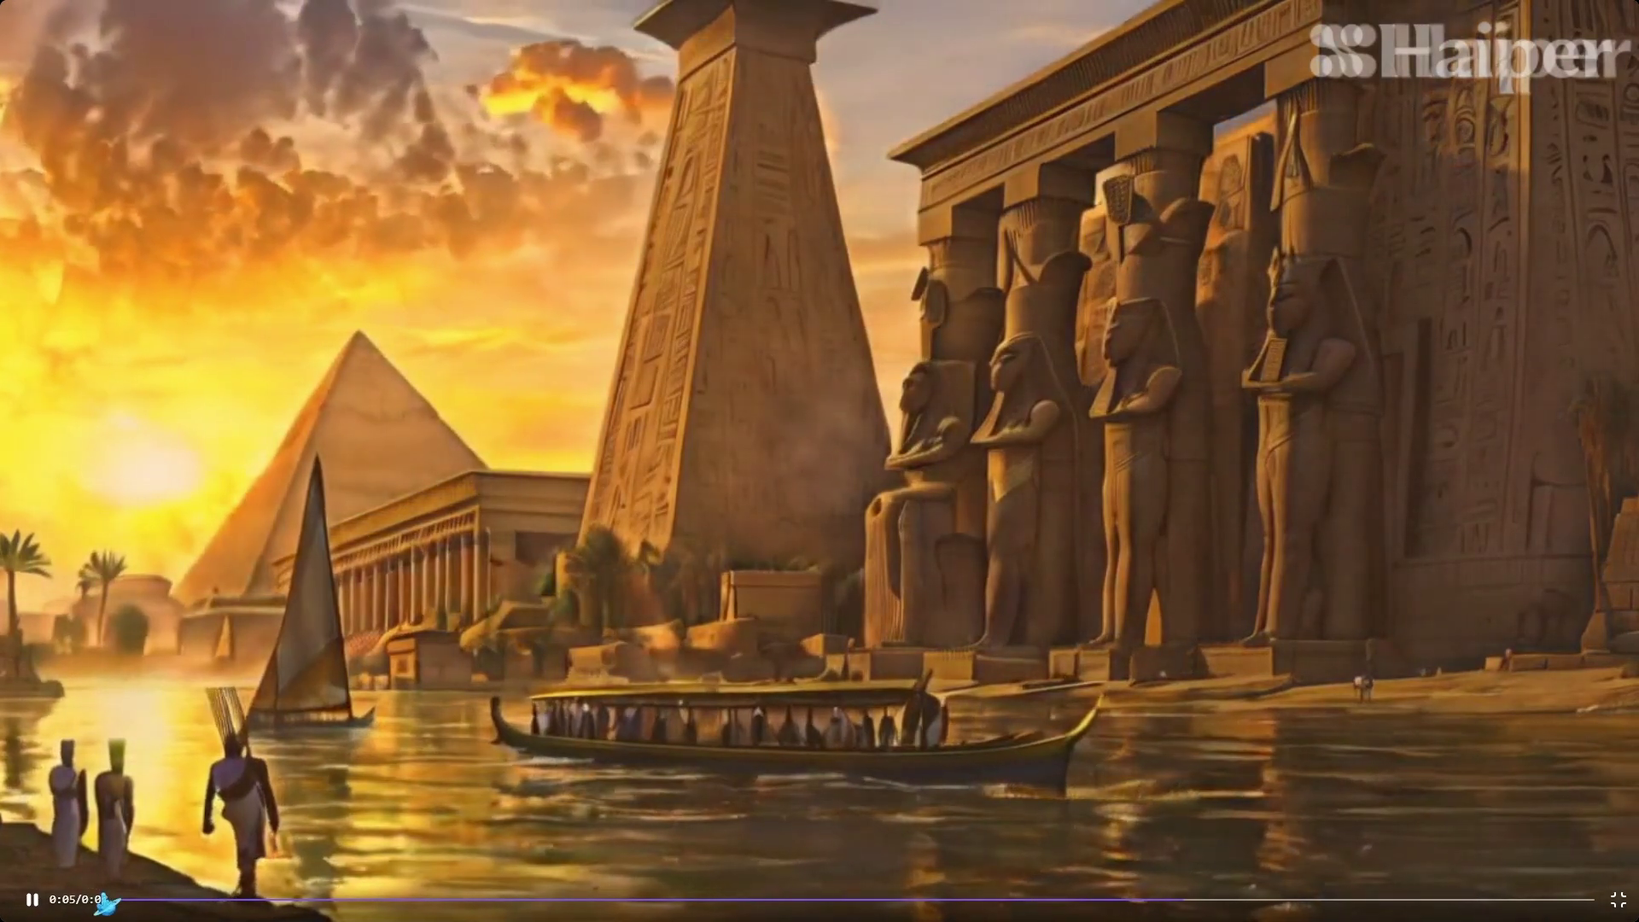
left_click(598, 900)
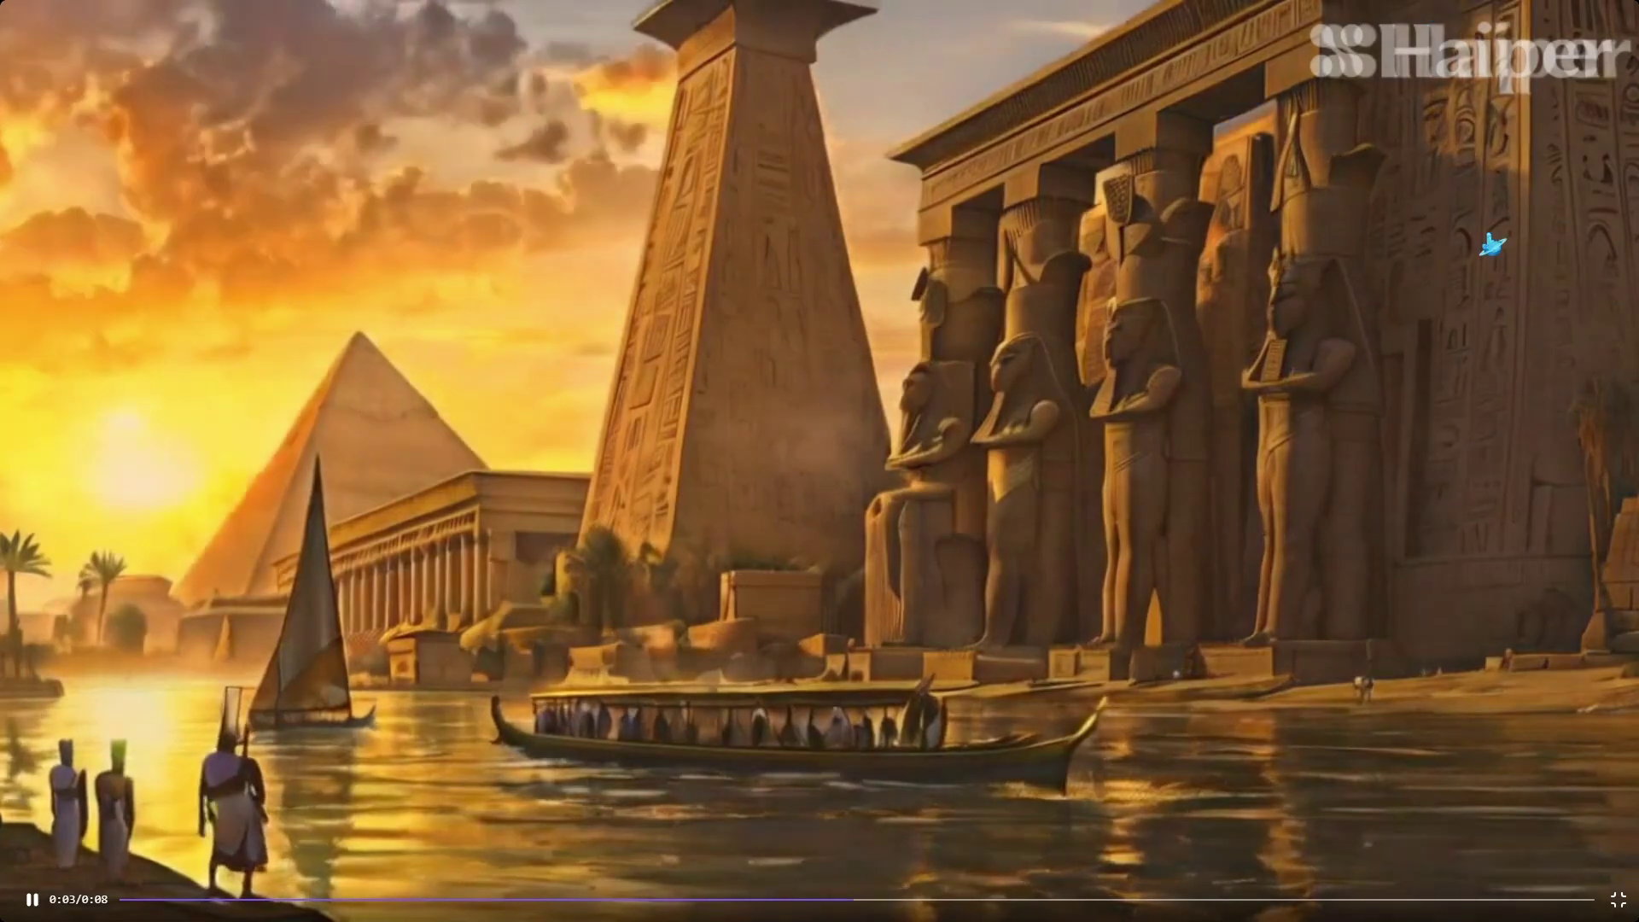
key("Escape")
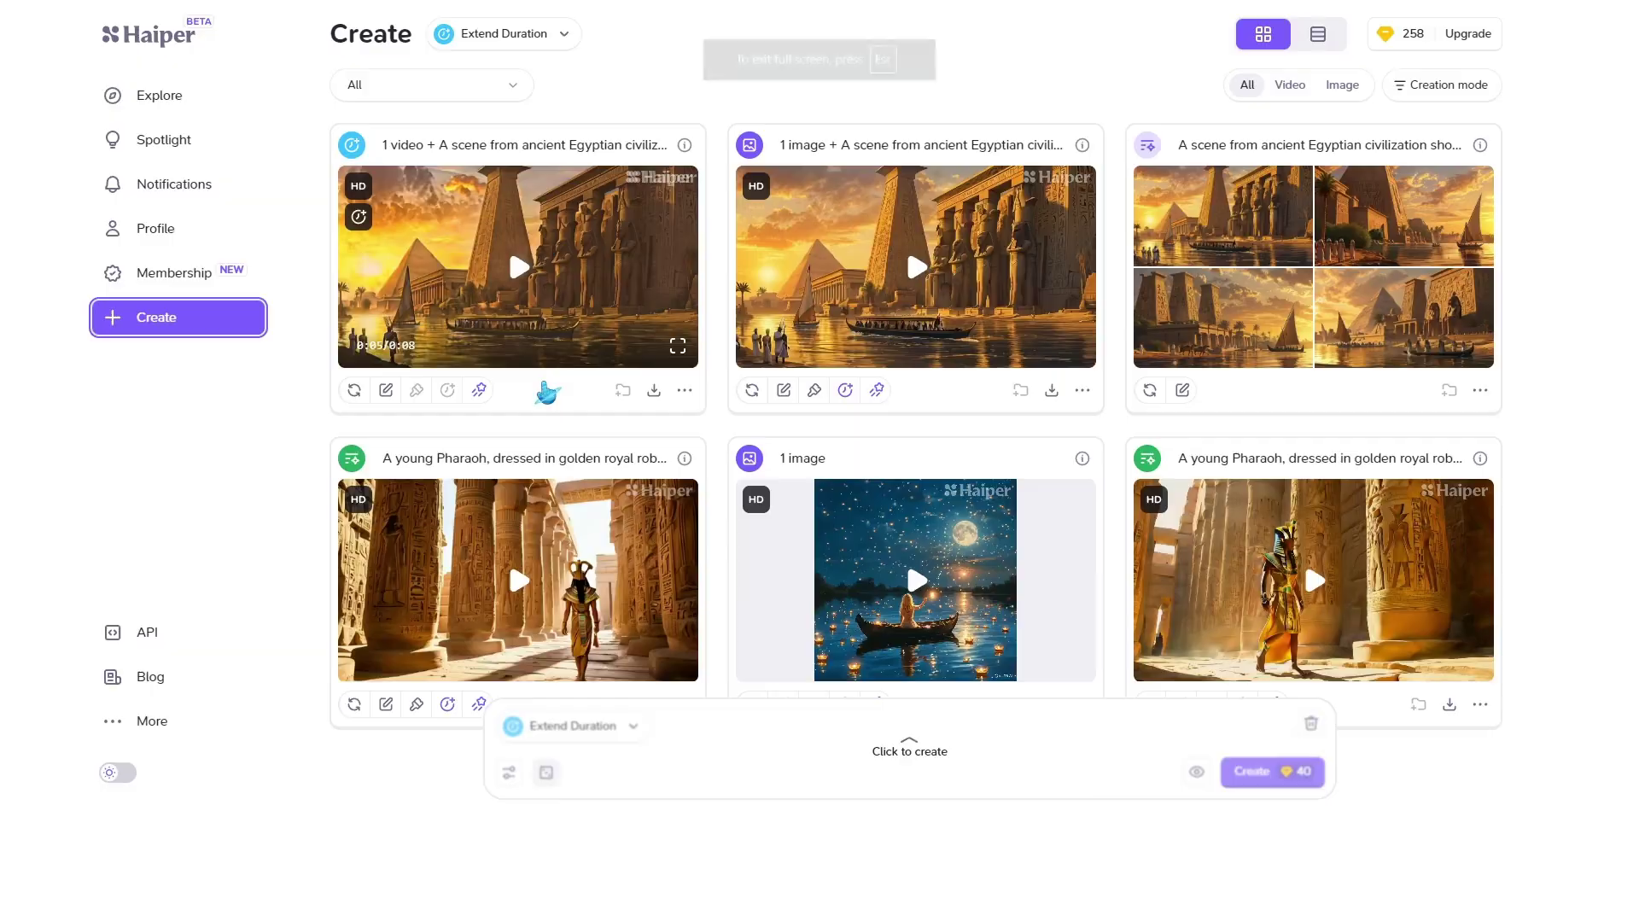
double_click(541, 384)
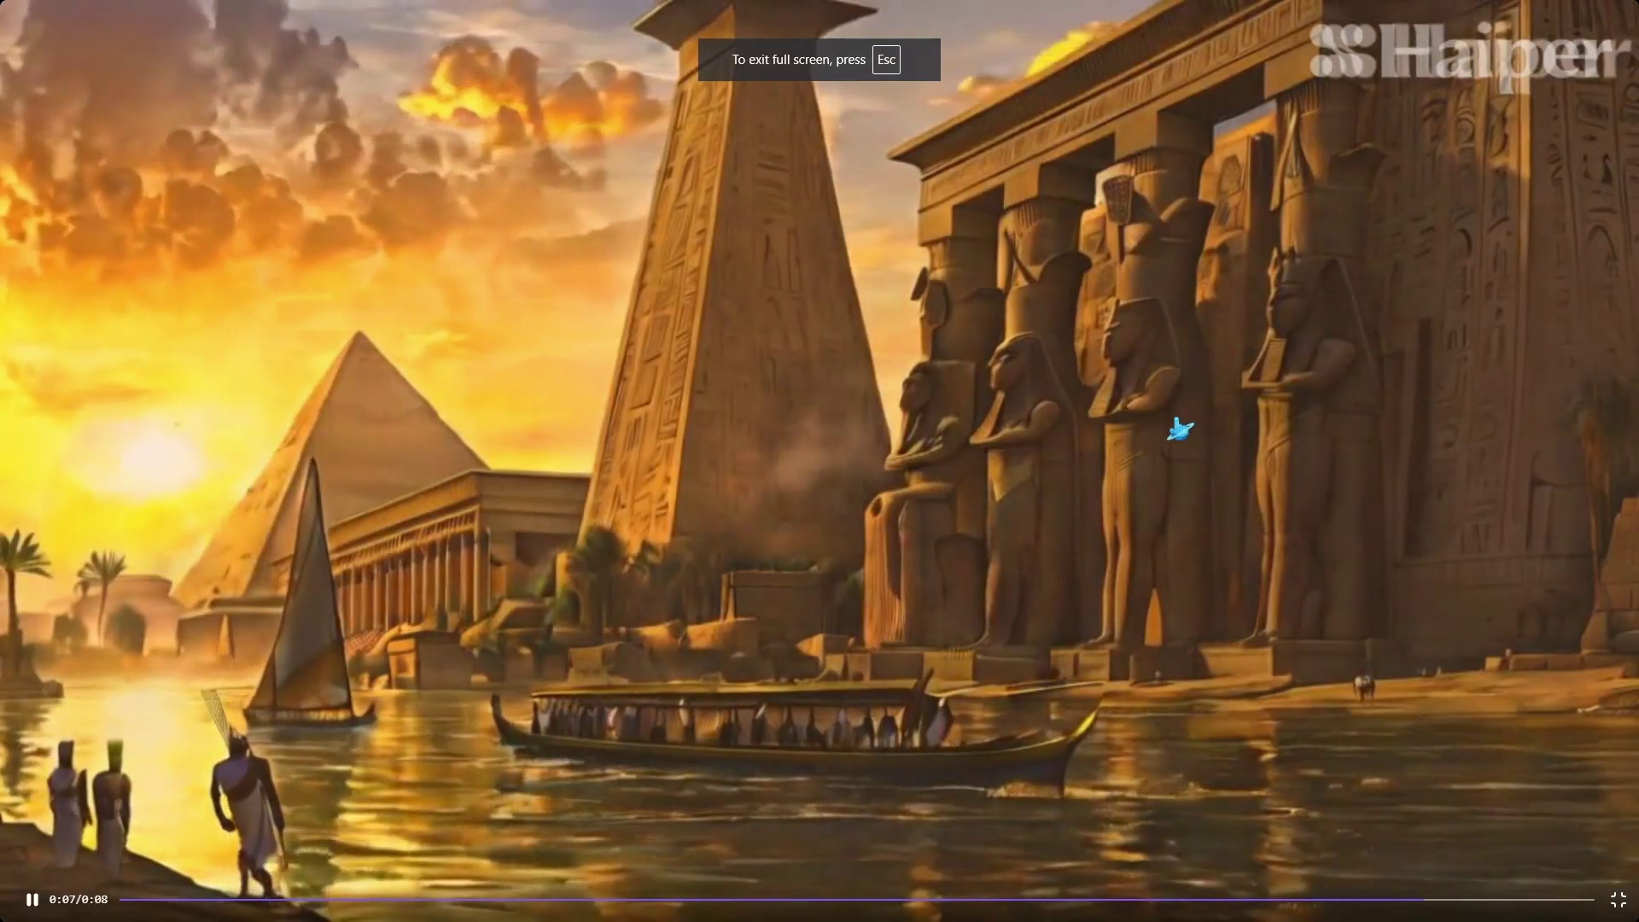
key("Escape")
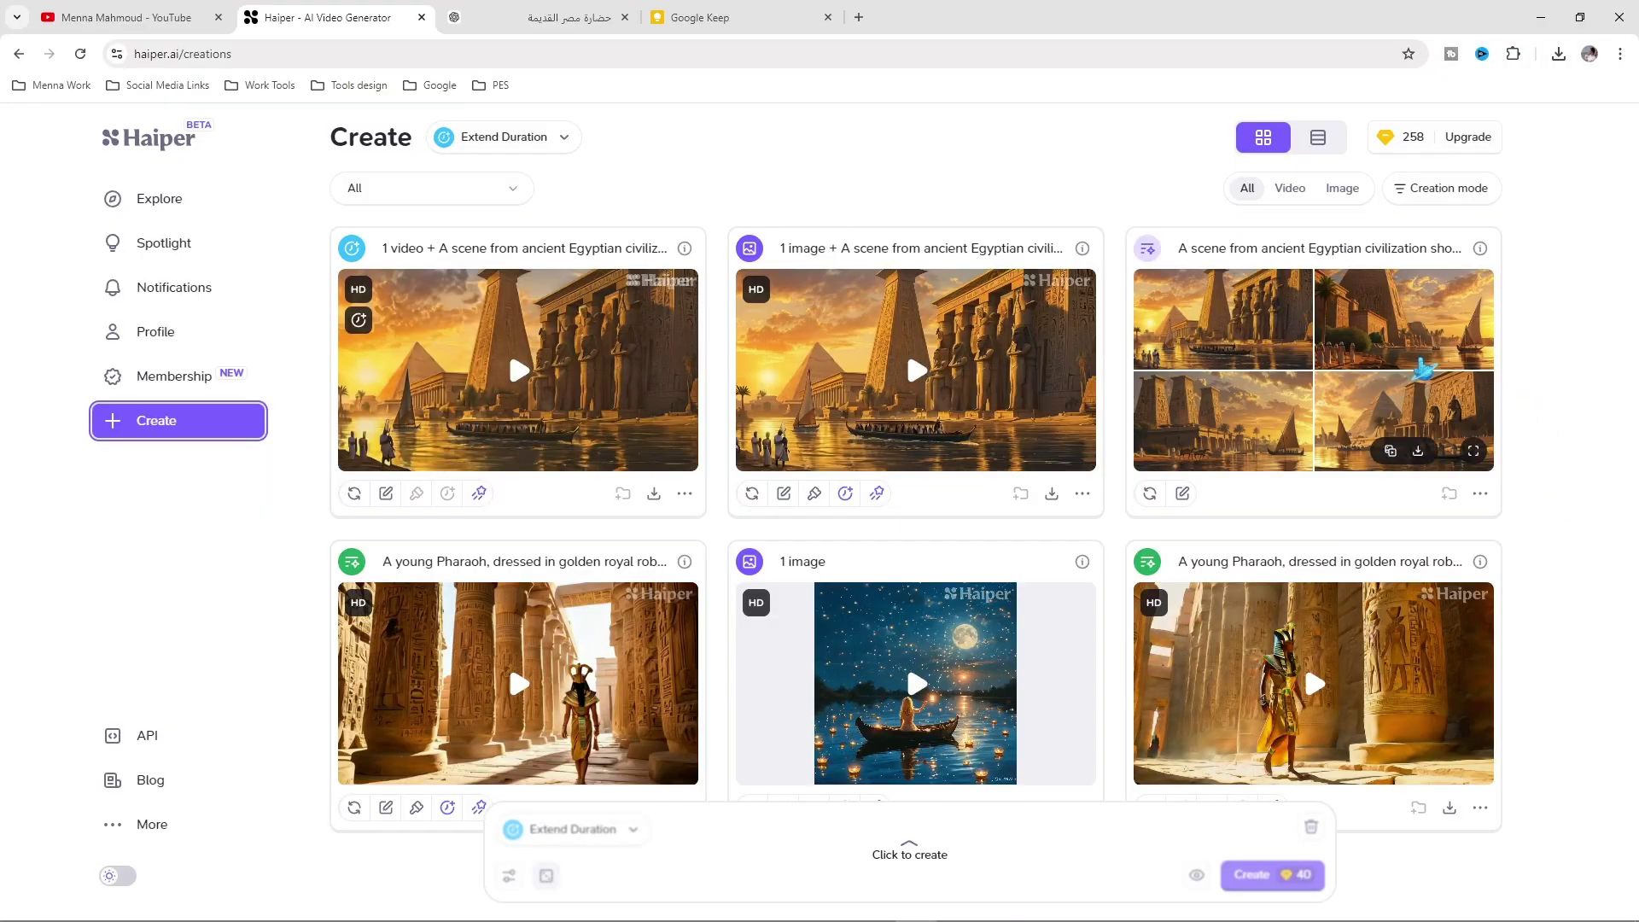
Switch the creation mode to Video Enhancer and upload the sunset sailboat video 66ed20190cf7d6beb7f24731
left_click(553, 135)
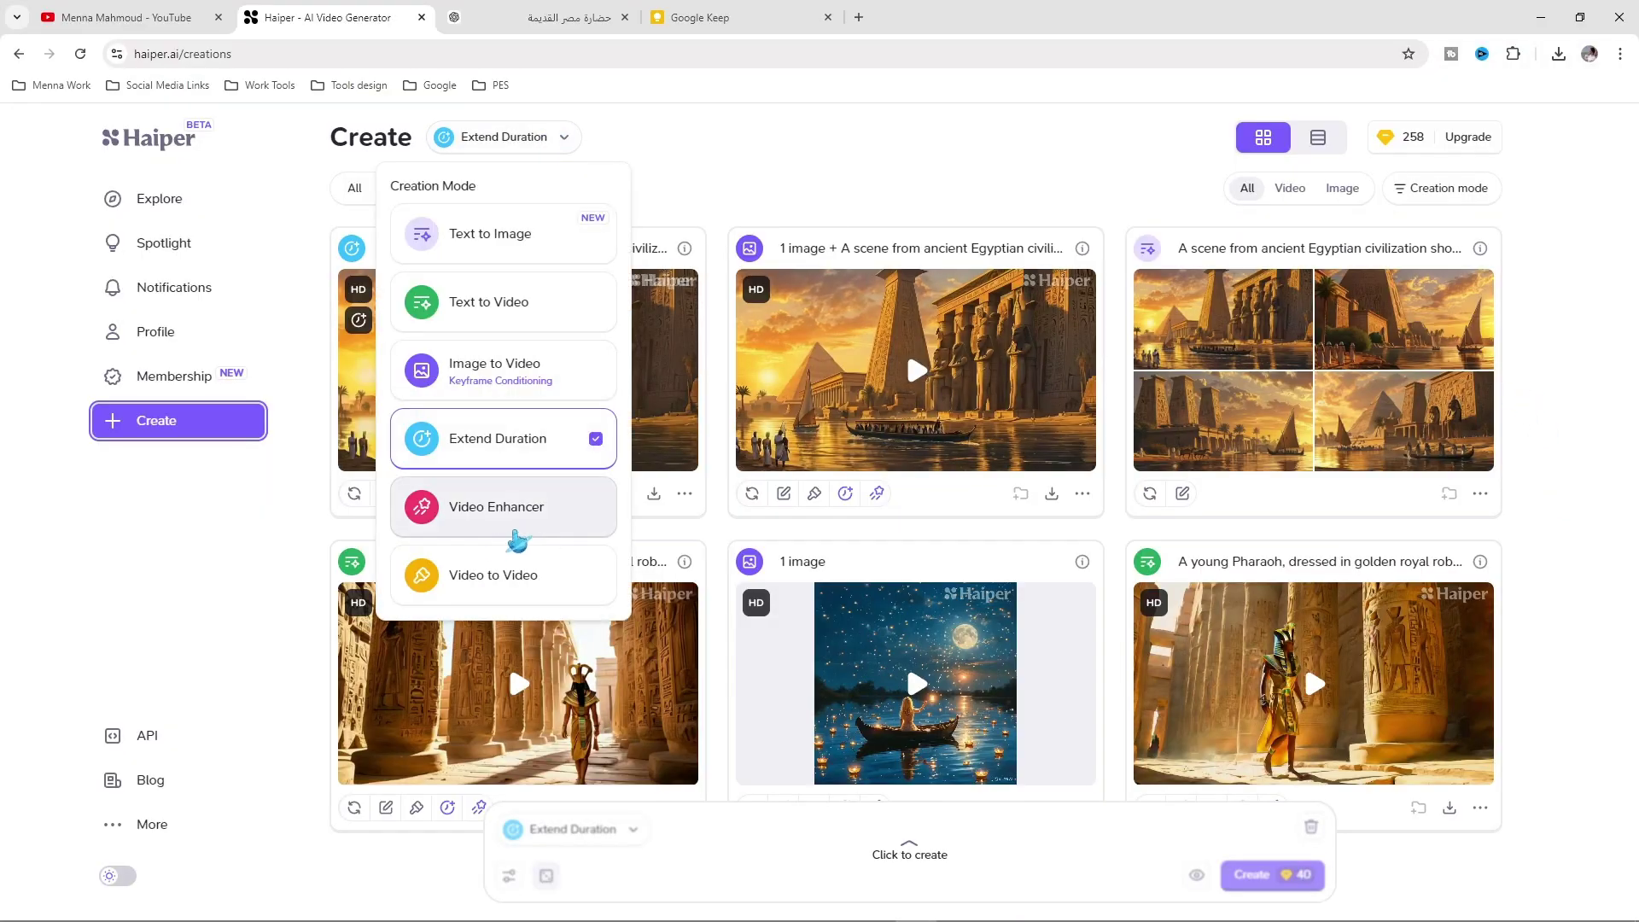
left_click(500, 522)
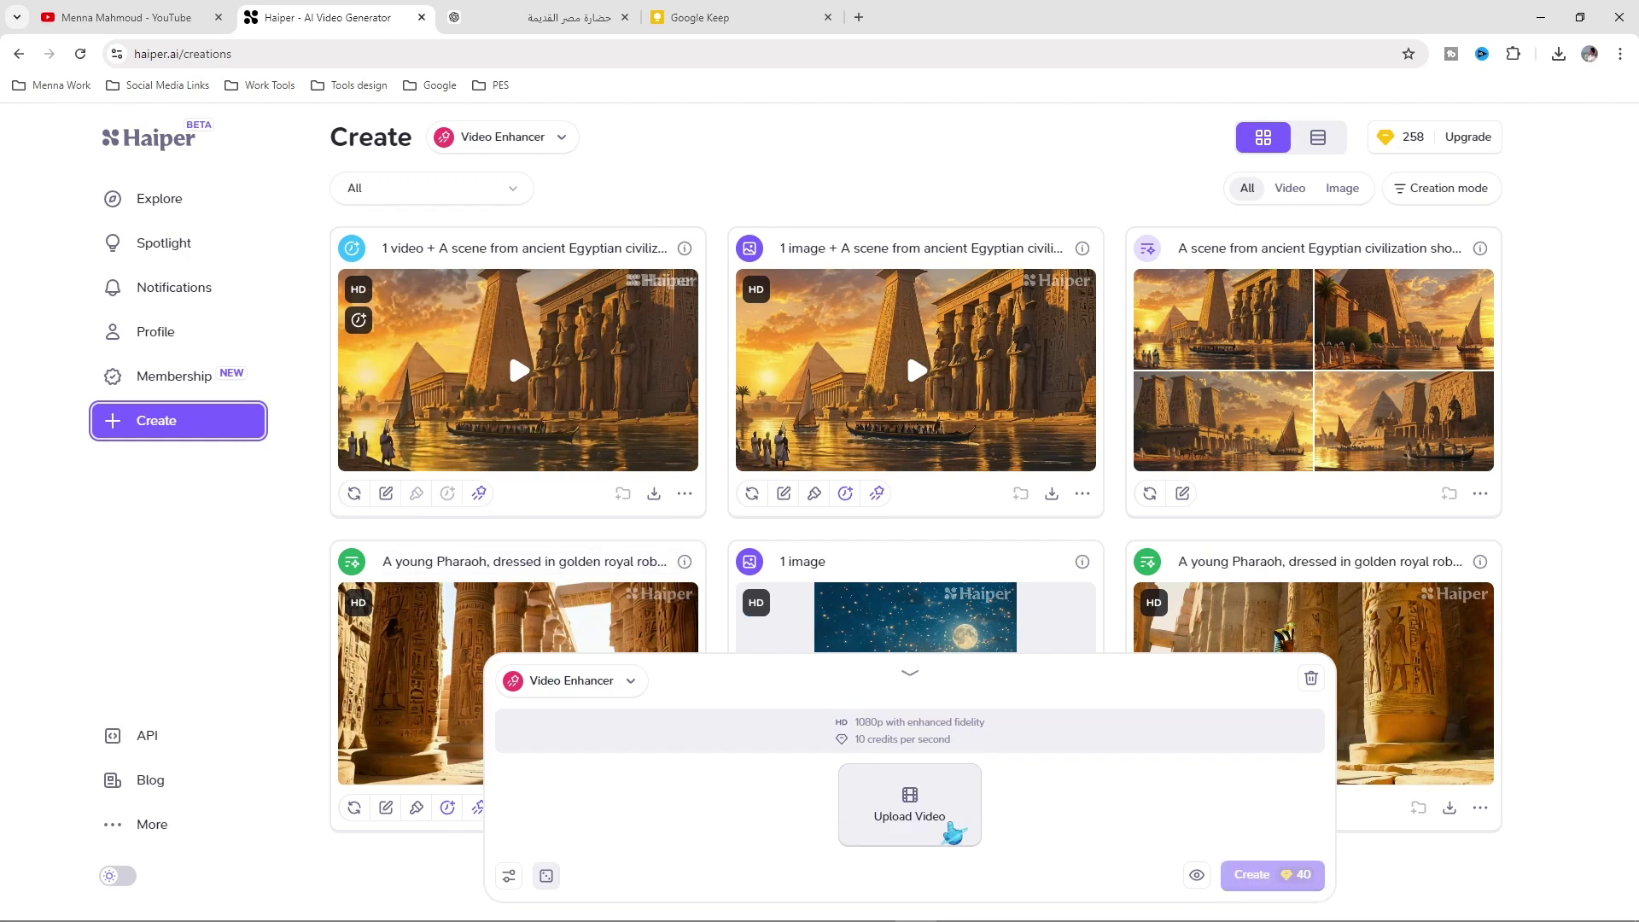
left_click(918, 797)
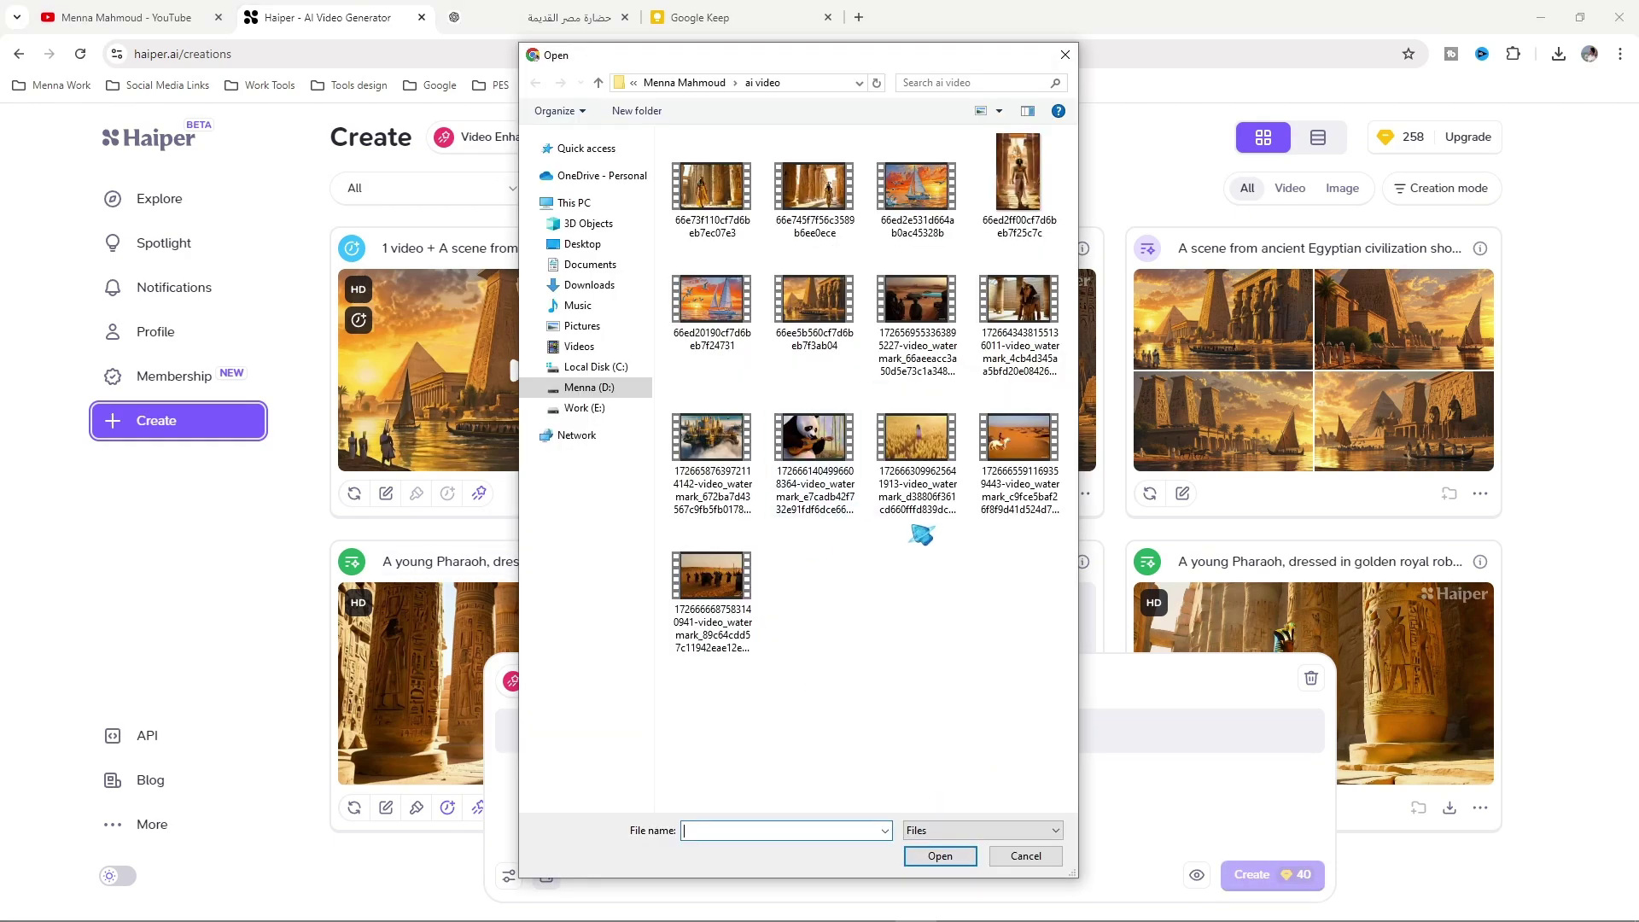
left_click(892, 359)
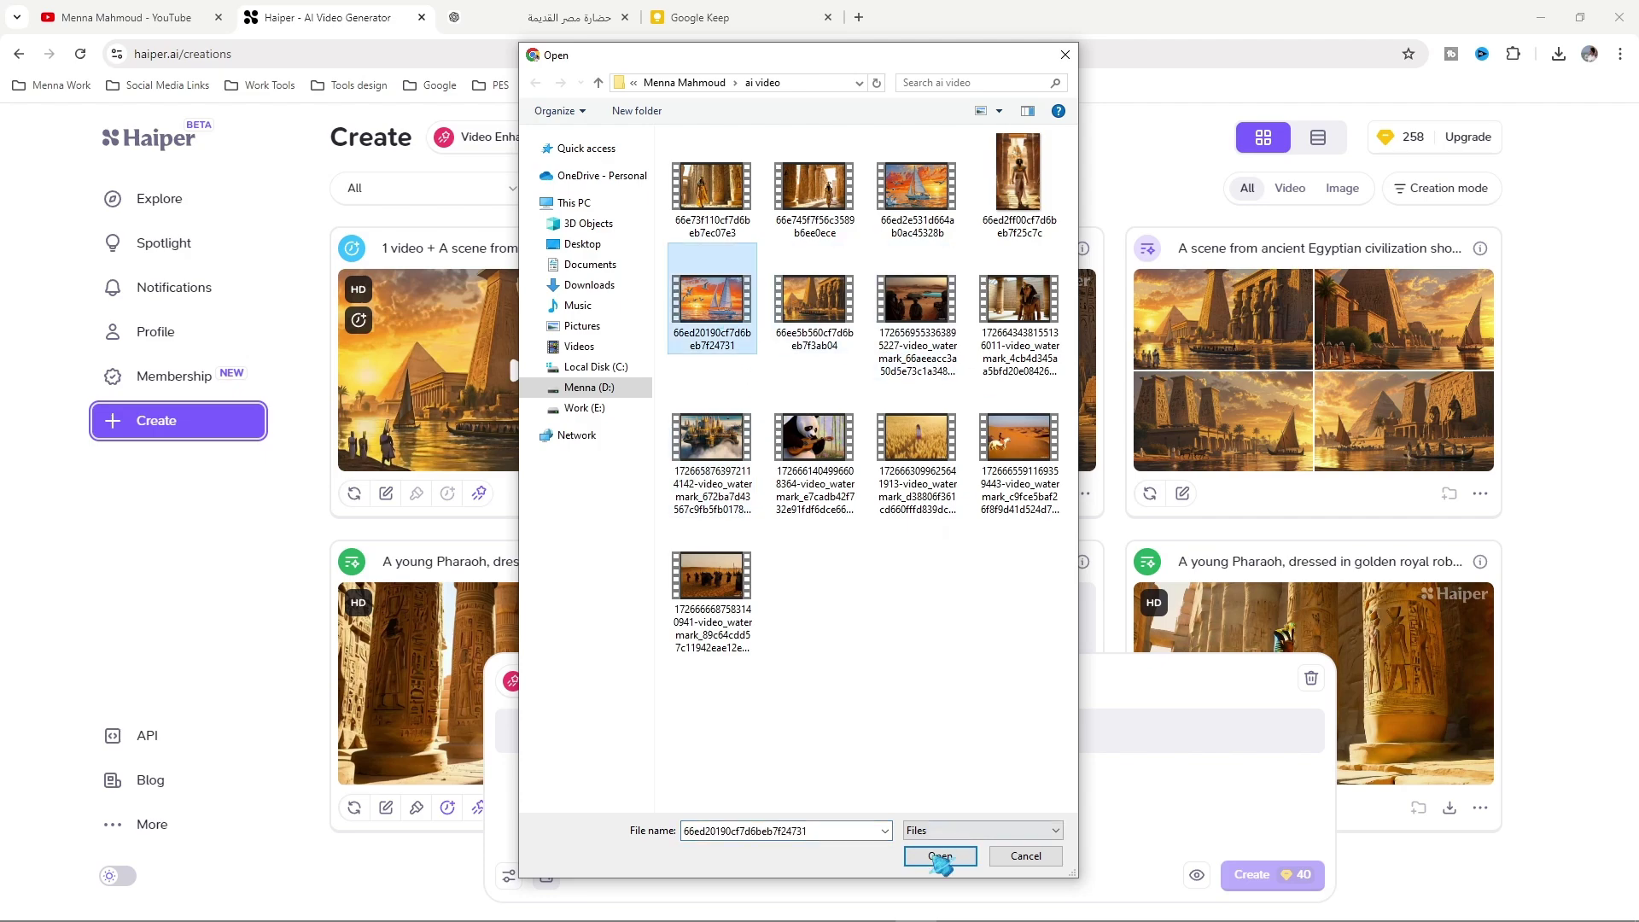
left_click(946, 857)
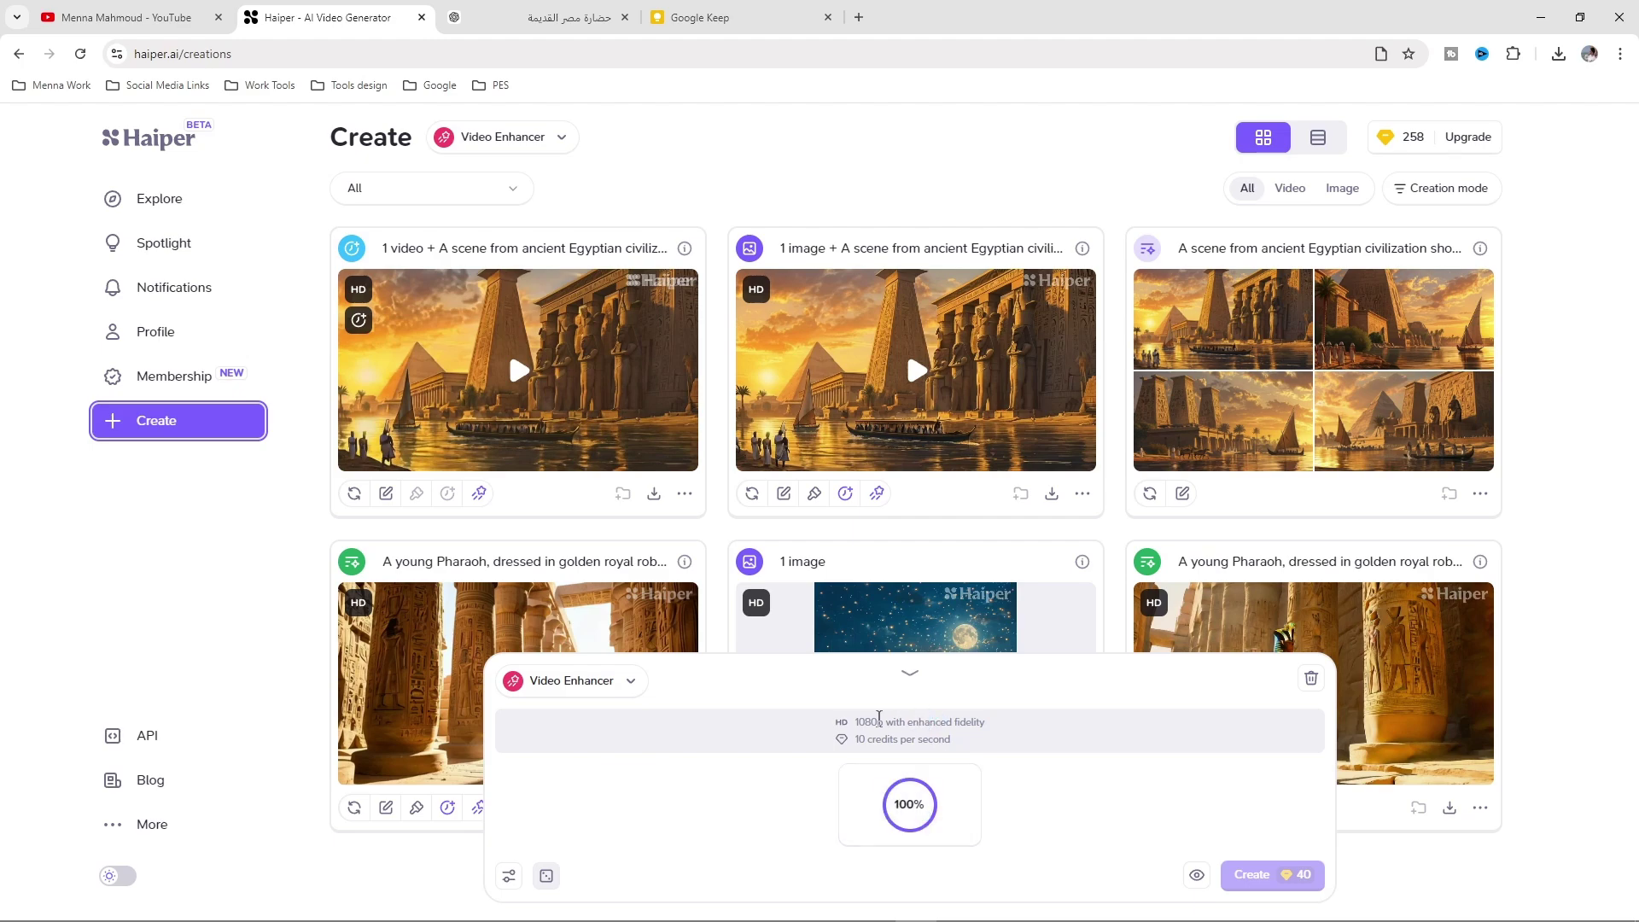
Check the enhancer's resolution and credit notes, generate the enhanced sailboat video, and play it in full screen
double_click(879, 724)
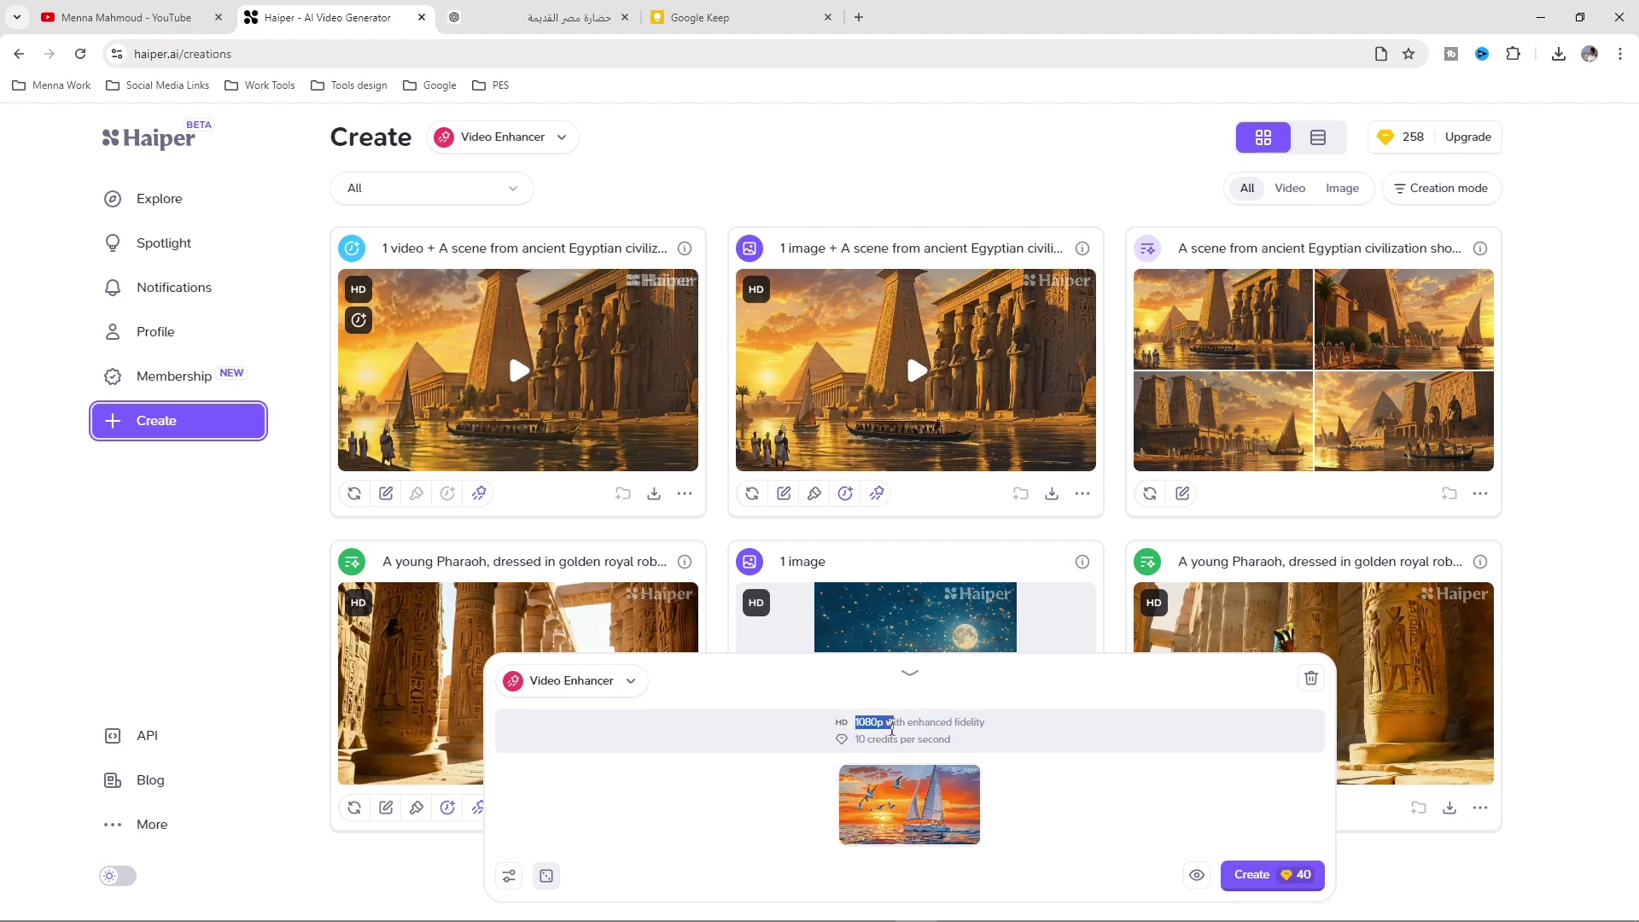
left_click_drag(893, 730, 893, 739)
mouse_move(891, 746)
left_mouse_down()
mouse_move(1028, 756)
mouse_move(943, 846)
mouse_move(913, 829)
mouse_move(1276, 846)
mouse_move(1229, 884)
mouse_move(1281, 880)
mouse_move(1262, 893)
left_mouse_up()
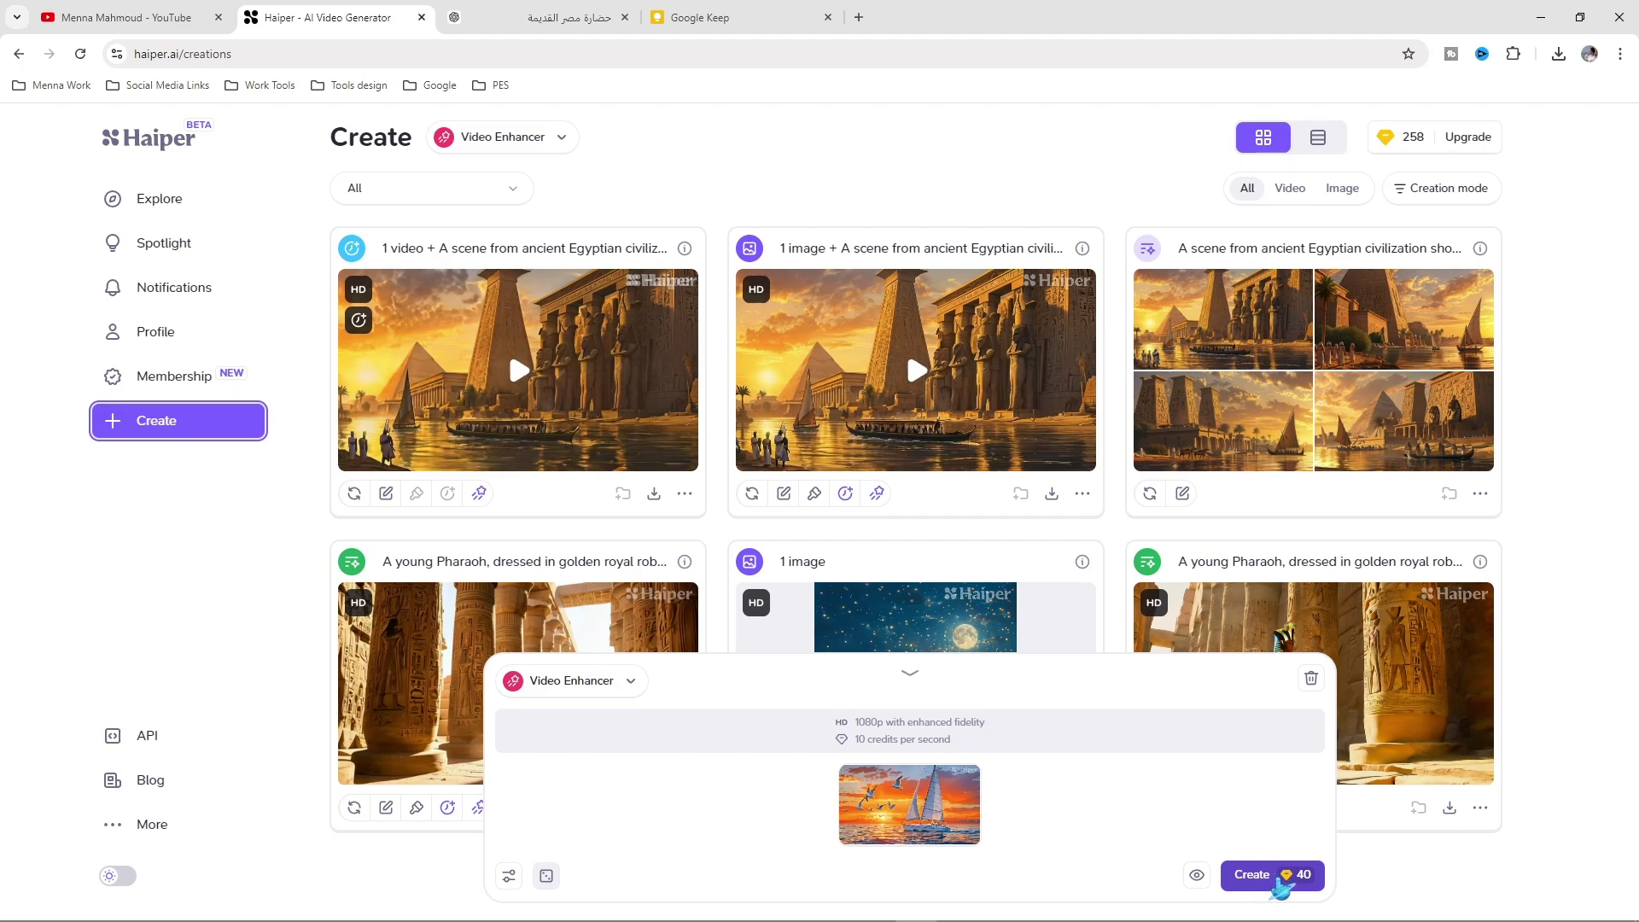
left_click(1264, 886)
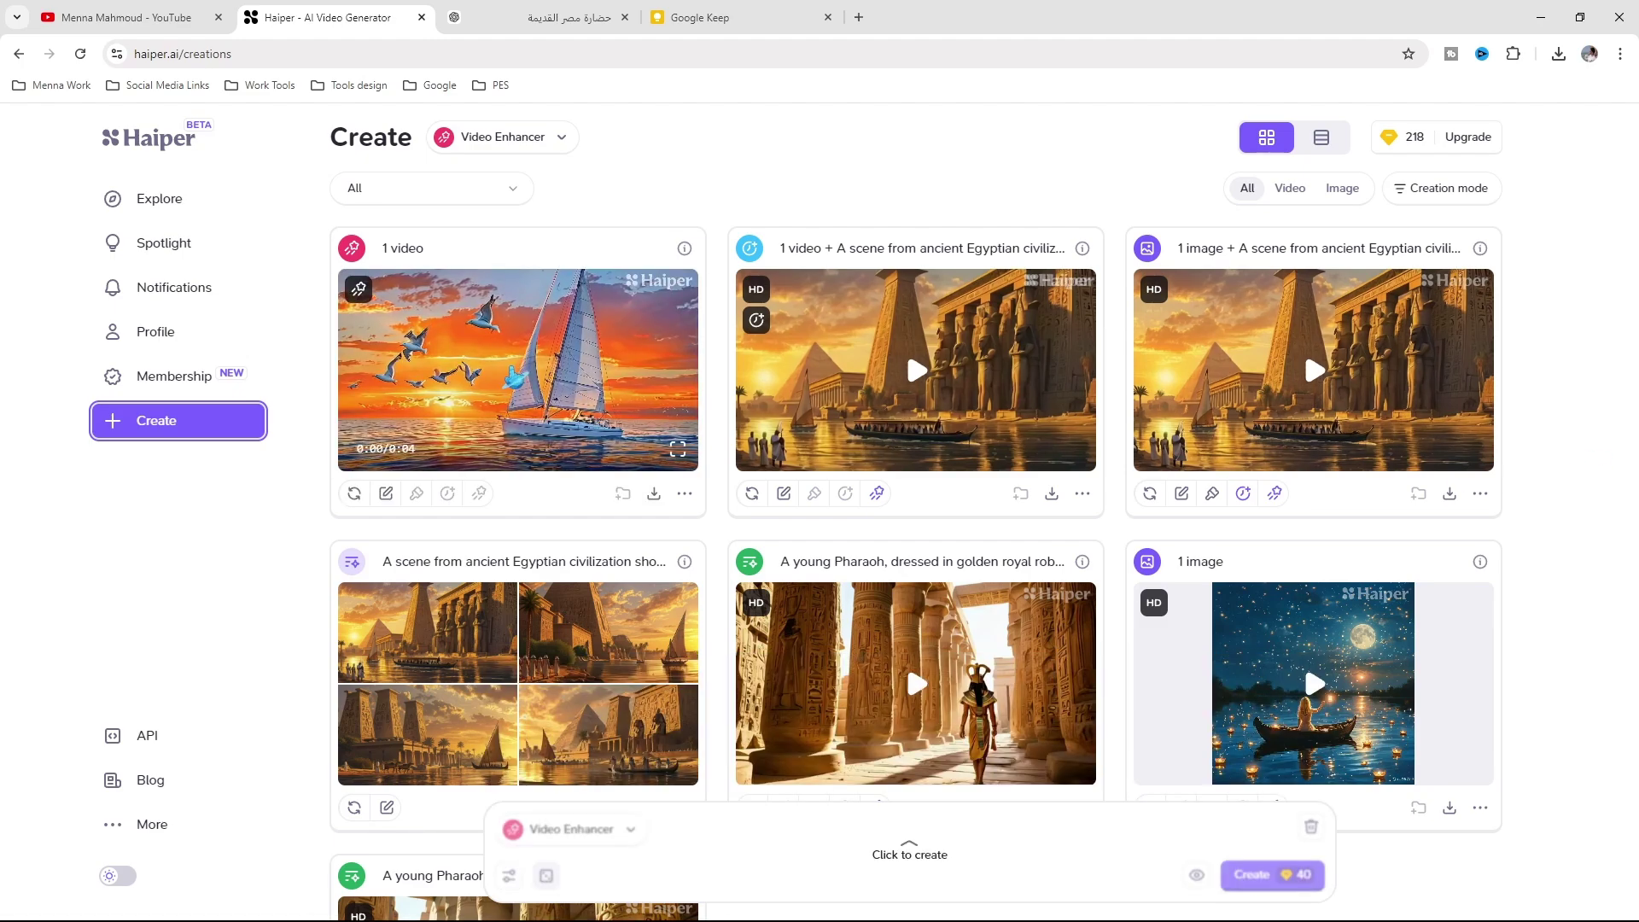
double_click(524, 386)
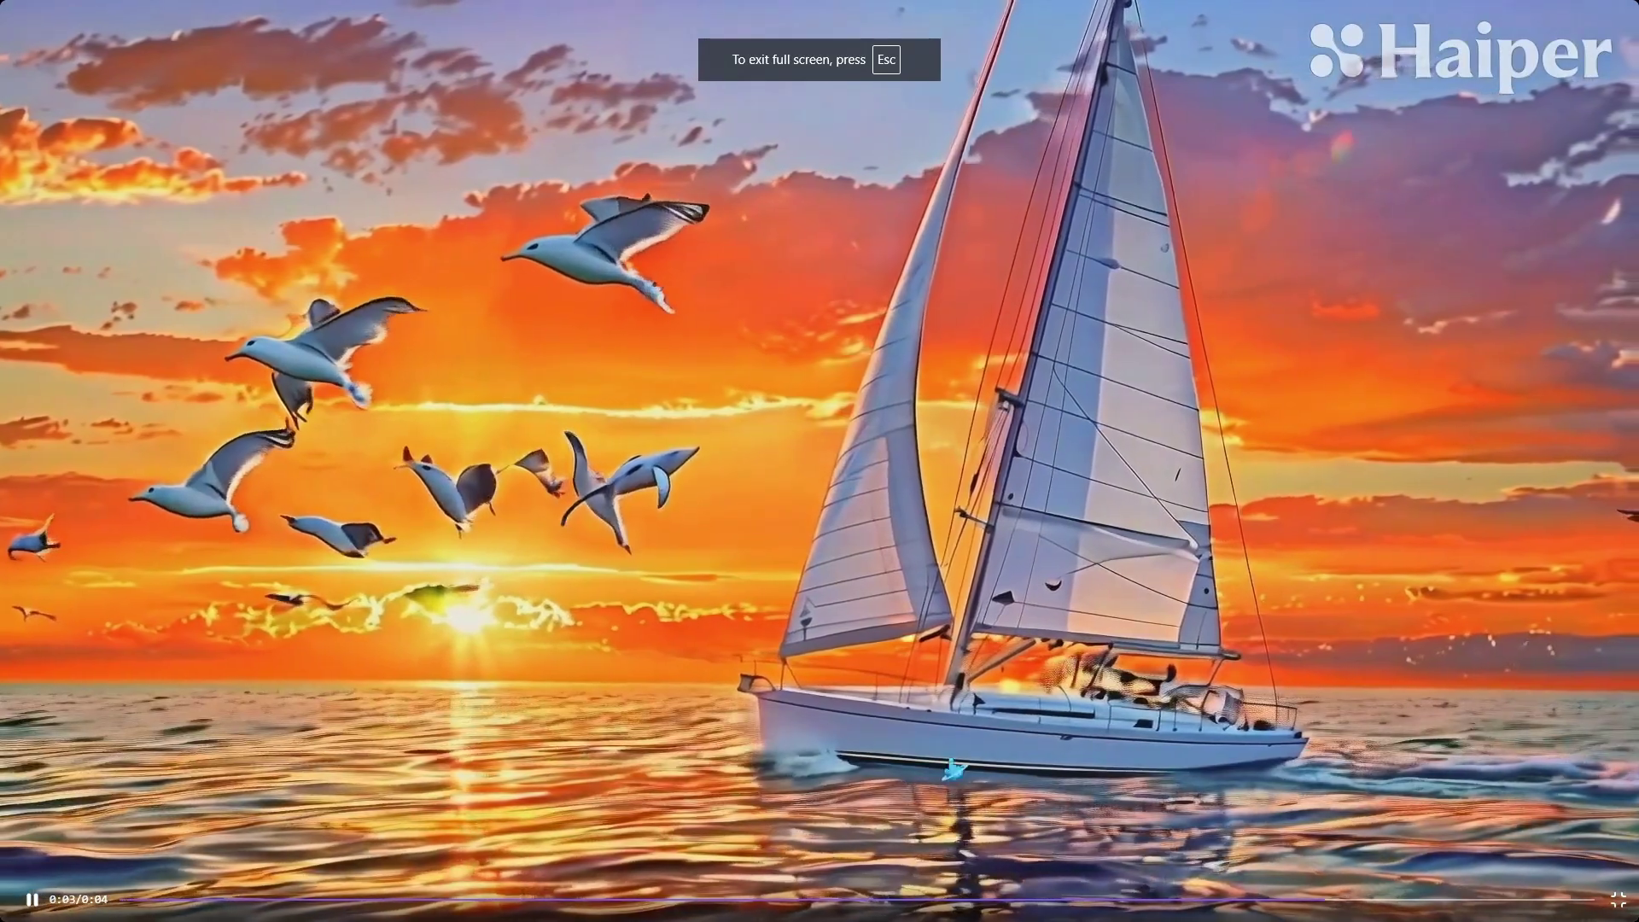
key("Escape")
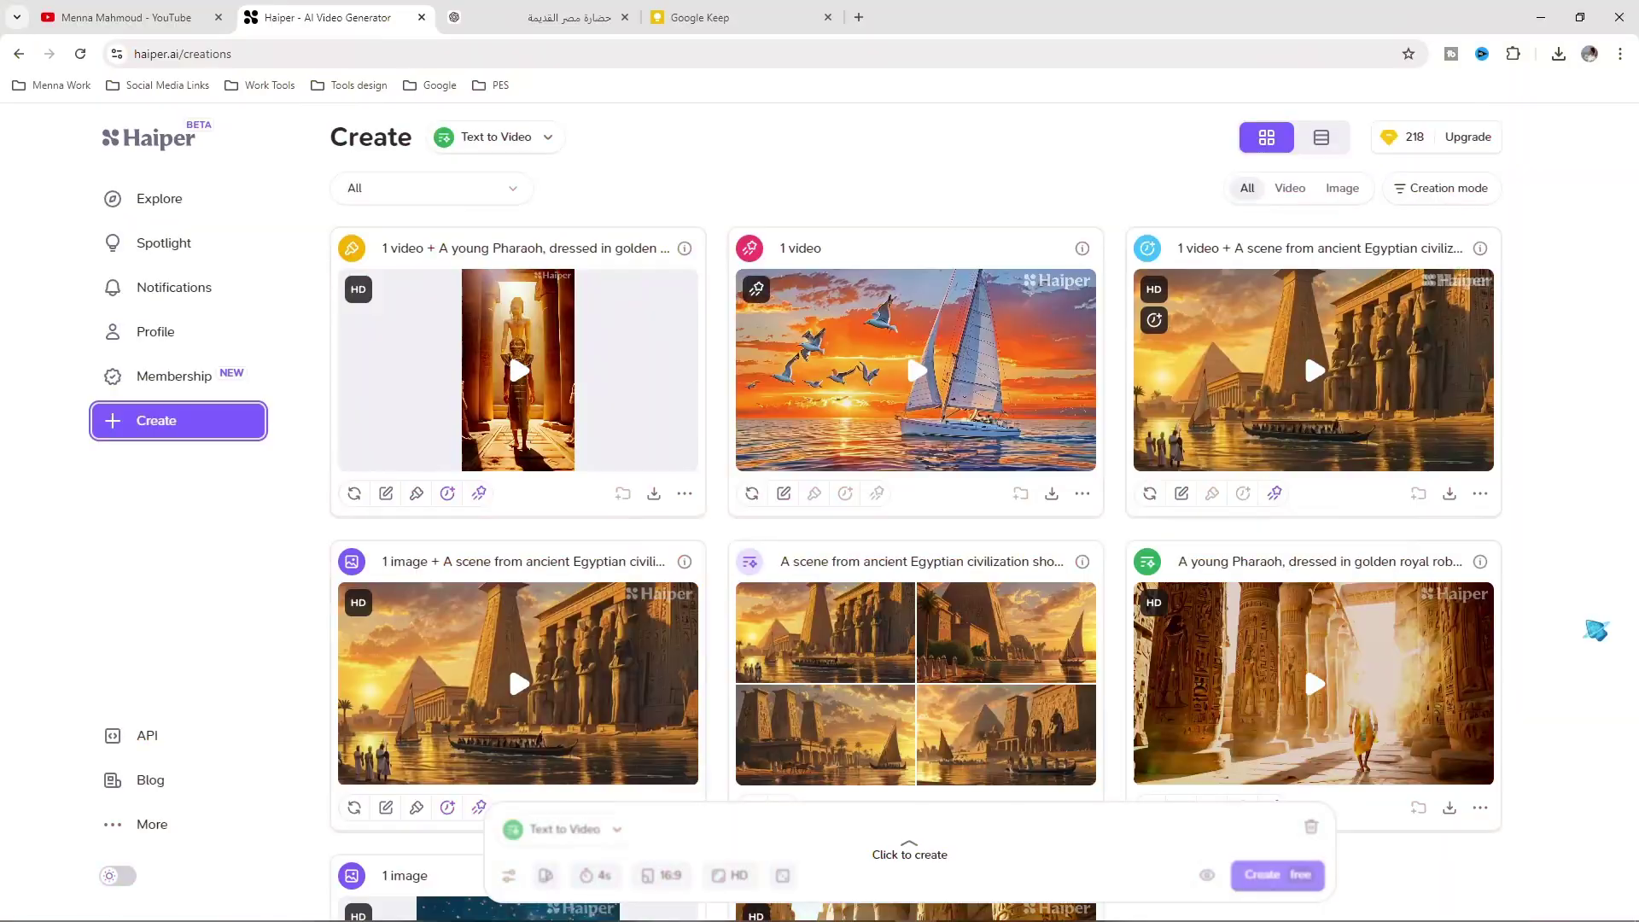